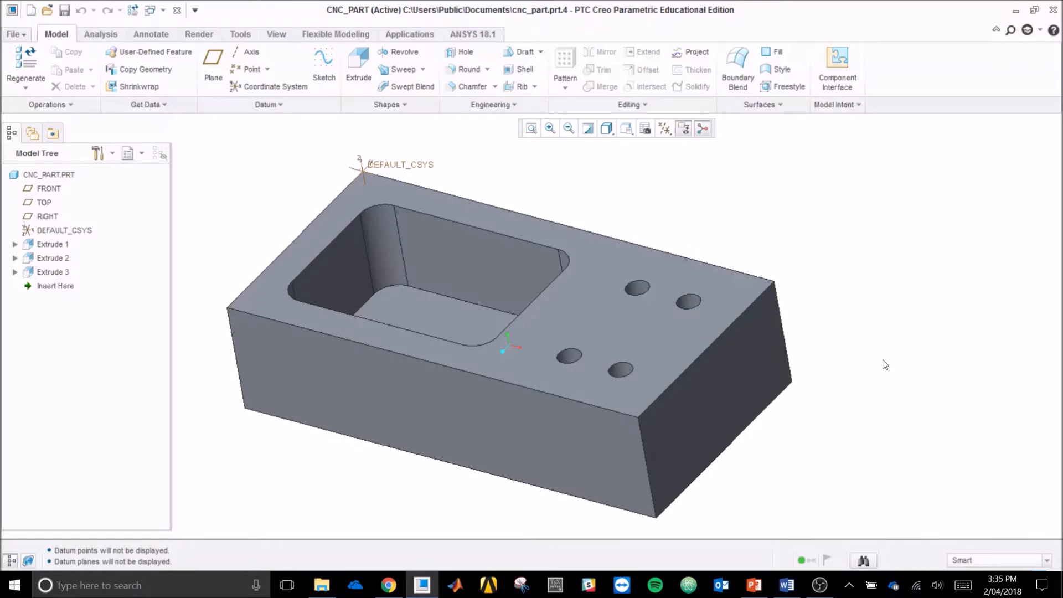
Step: Examine the CNC part's pocket, holes and default coordinate system from several angles
{"action": "mouse_move", "coordinate": [871, 385]}
{"action": "middle_mouse_down"}
{"action": "mouse_move", "coordinate": [877, 379]}
{"action": "mouse_move", "coordinate": [854, 380]}
{"action": "mouse_move", "coordinate": [860, 390]}
{"action": "middle_mouse_up"}
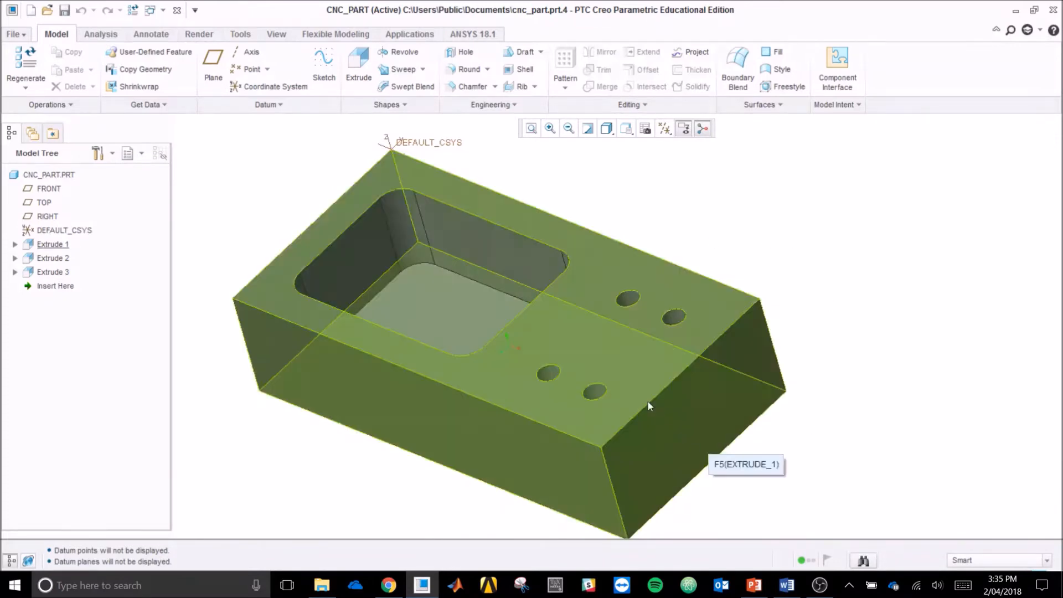
{"action": "middle_click_drag", "start_coordinate": [820, 426], "coordinate": [828, 421]}
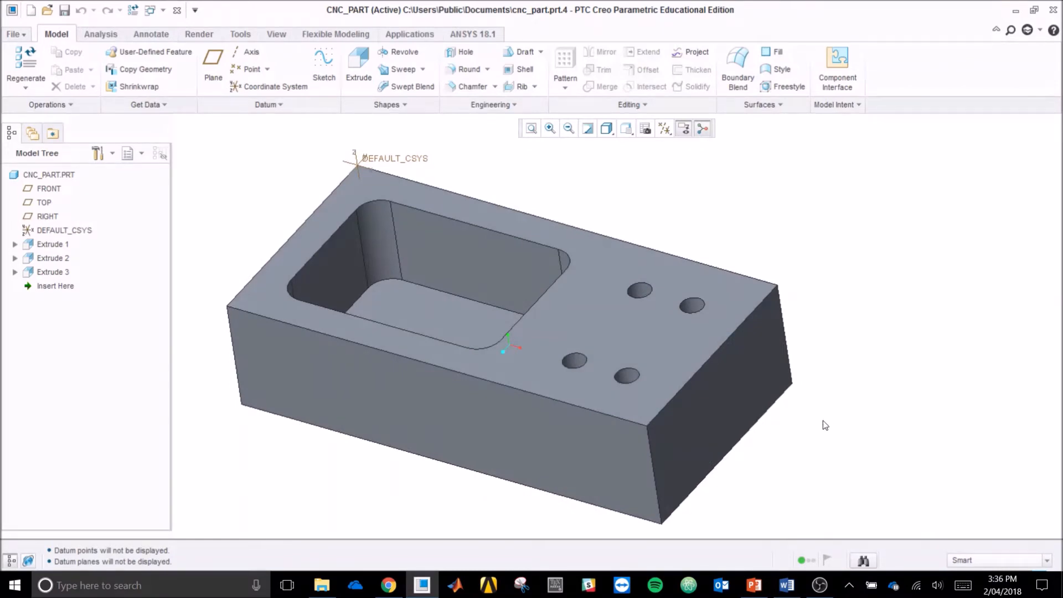
{"action": "scroll", "coordinate": [831, 366], "scroll_direction": "up", "scroll_amount": 2}
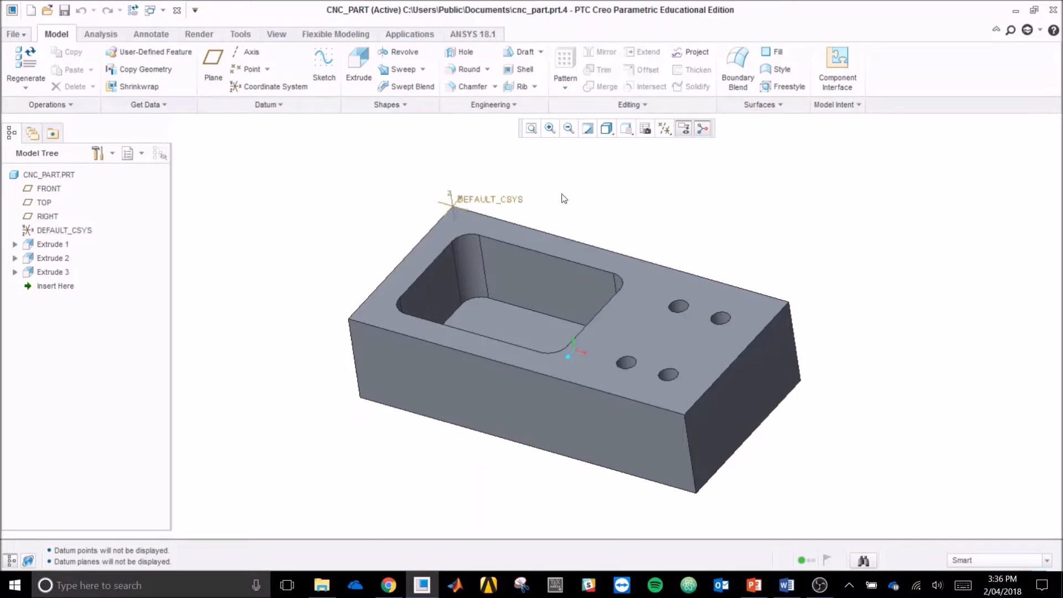
{"action": "middle_click_drag", "start_coordinate": [573, 199], "coordinate": [524, 177]}
{"action": "scroll", "coordinate": [480, 165], "scroll_direction": "down", "scroll_amount": 1}
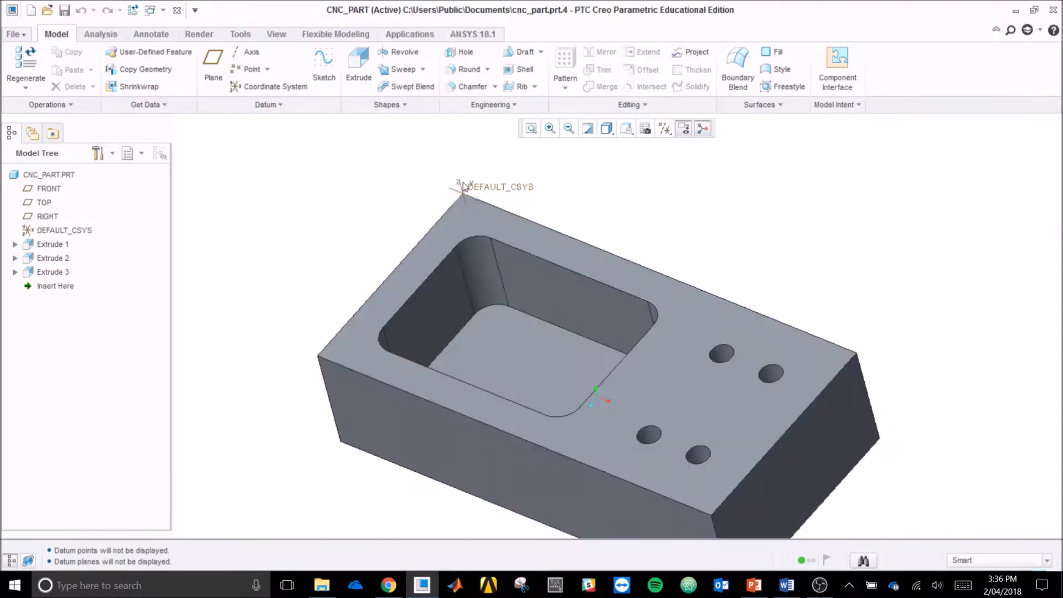
{"action": "mouse_move", "coordinate": [396, 270]}
{"action": "middle_mouse_down"}
{"action": "mouse_move", "coordinate": [379, 266]}
{"action": "mouse_move", "coordinate": [385, 254]}
{"action": "mouse_move", "coordinate": [514, 217]}
{"action": "mouse_move", "coordinate": [515, 231]}
{"action": "mouse_move", "coordinate": [457, 222]}
{"action": "middle_mouse_up"}
{"action": "middle_click_drag", "start_coordinate": [384, 230], "coordinate": [255, 404]}
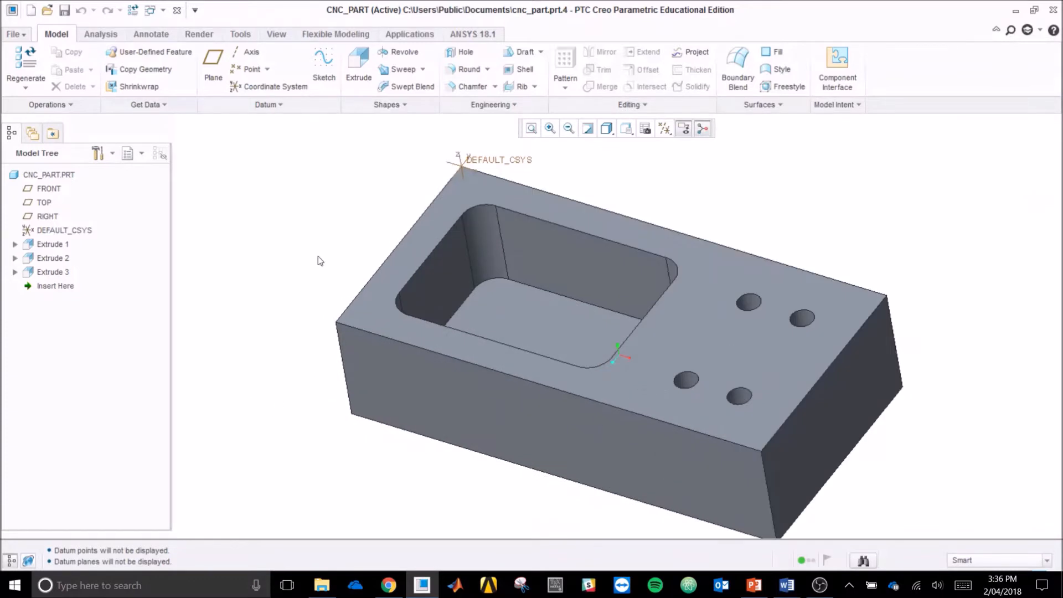
Step: Create a new manufacturing model of sub-type NC assembly named mfg0002 with the default template, and maximize its window
{"action": "left_click", "coordinate": [23, 33]}
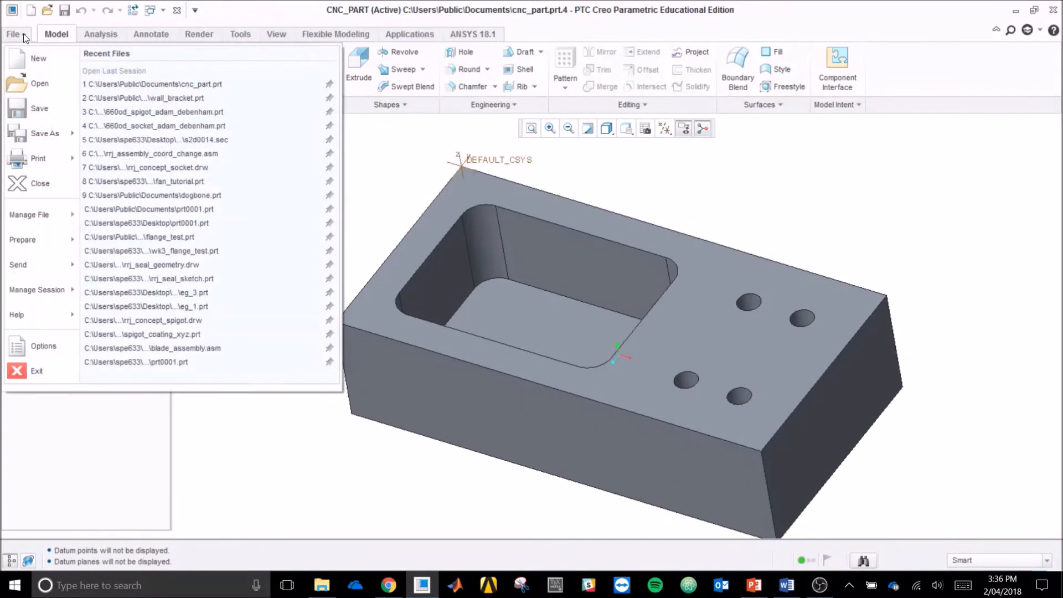
{"action": "left_click", "coordinate": [40, 58]}
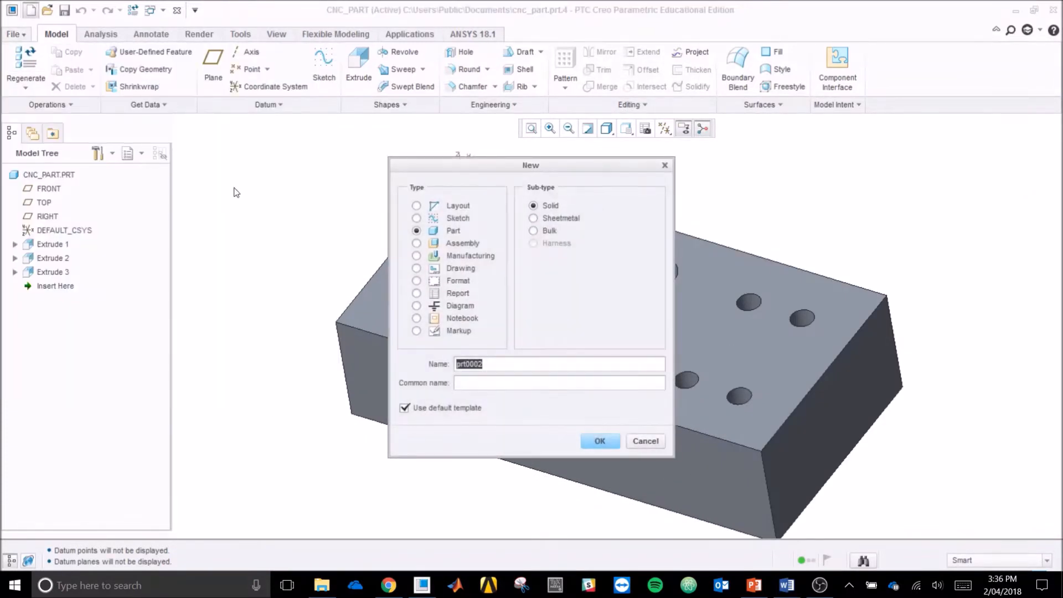
{"action": "left_click", "coordinate": [467, 257]}
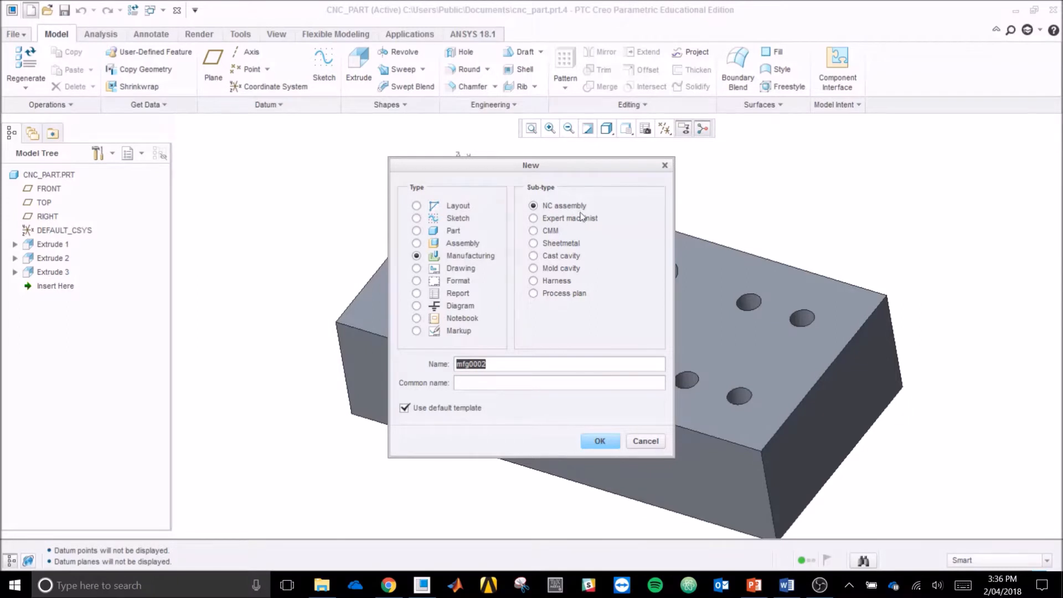
{"action": "left_click", "coordinate": [600, 442]}
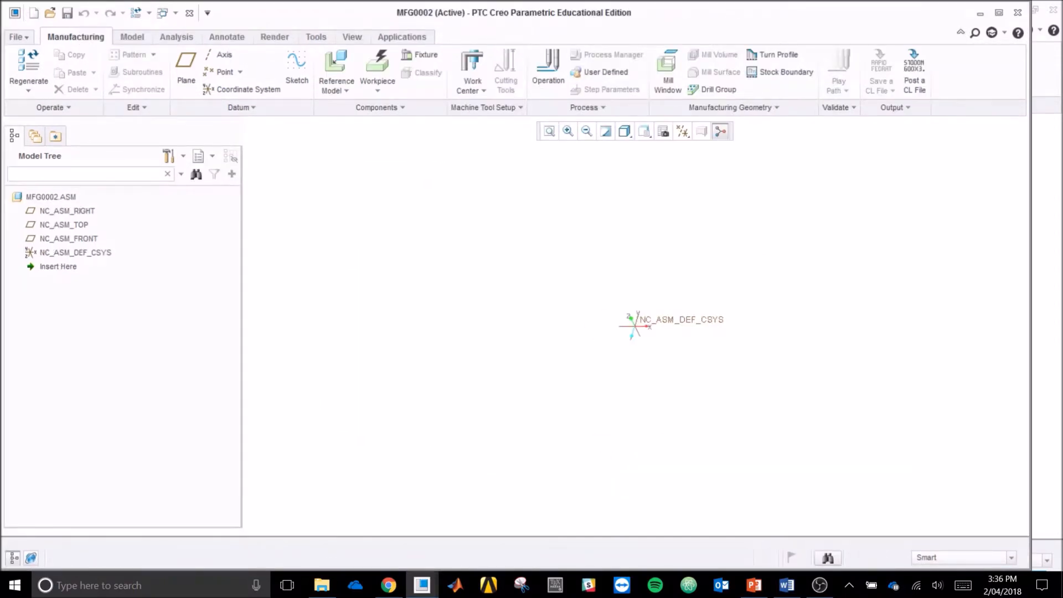
{"action": "left_click", "coordinate": [999, 13]}
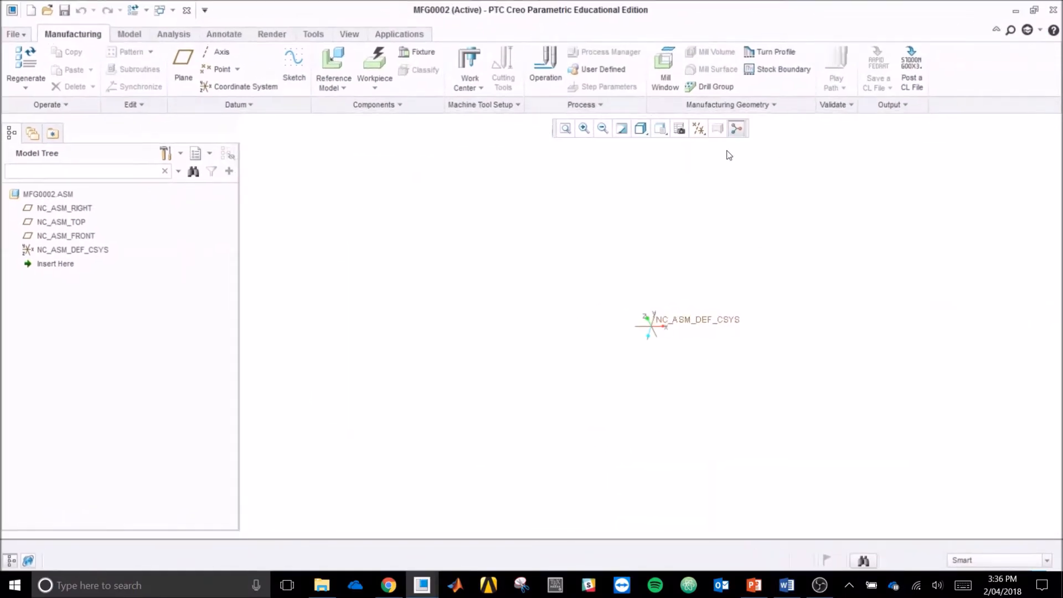
Step: Turn on the display of all datum types, including axes, points, planes and coordinate systems
{"action": "left_click", "coordinate": [699, 128]}
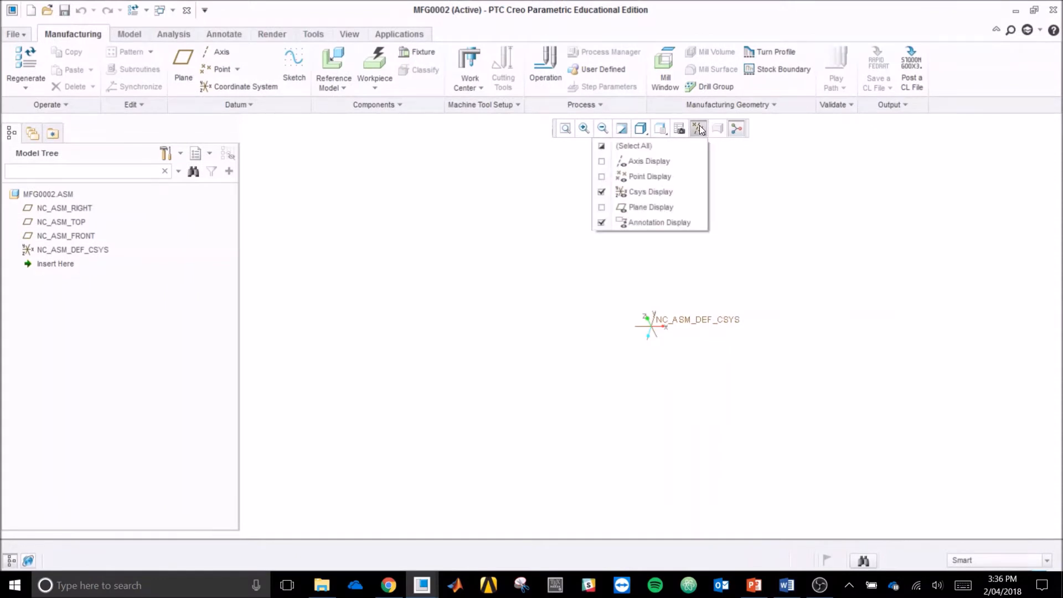
{"action": "left_click", "coordinate": [602, 147]}
{"action": "left_click", "coordinate": [952, 326]}
{"action": "mouse_move", "coordinate": [913, 326]}
{"action": "middle_mouse_down"}
{"action": "mouse_move", "coordinate": [901, 299]}
{"action": "mouse_move", "coordinate": [911, 335]}
{"action": "middle_mouse_up"}
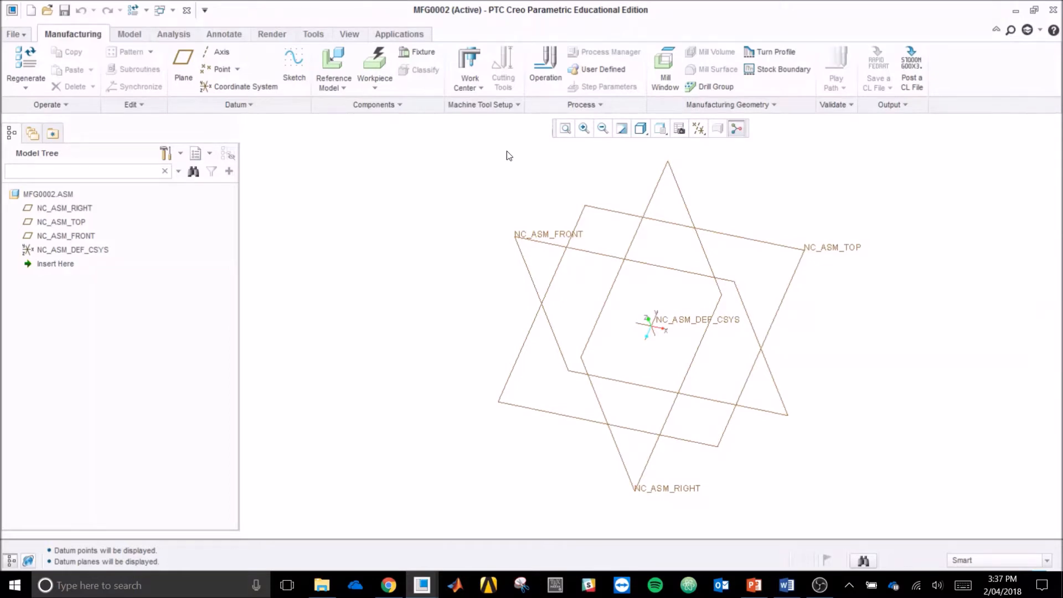
Step: Insert cnc_part.prt as the reference model and drop it near the assembly's coordinate system
{"action": "left_click", "coordinate": [334, 60]}
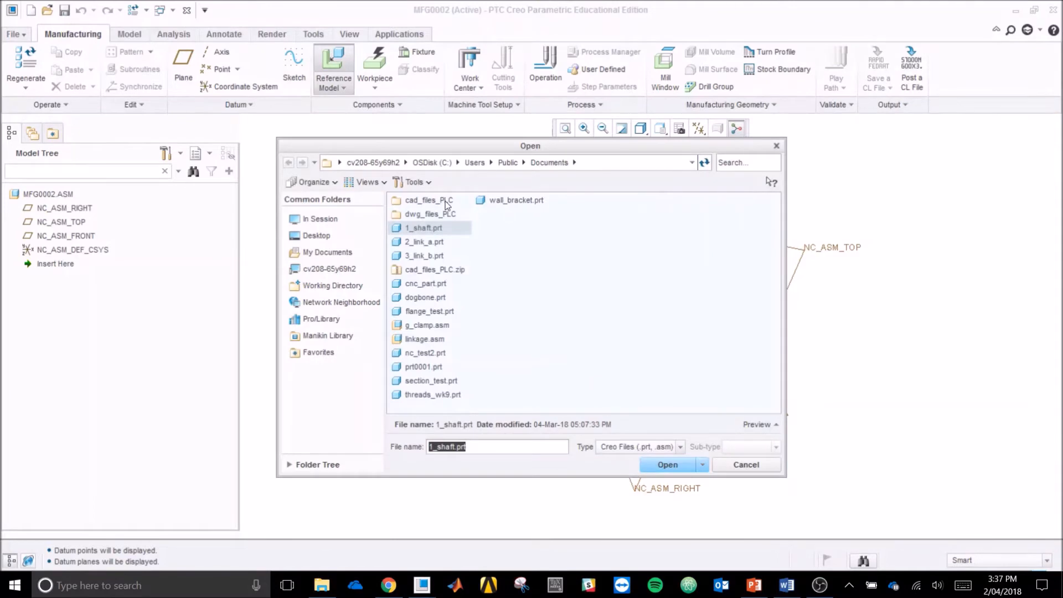
{"action": "left_click", "coordinate": [437, 284]}
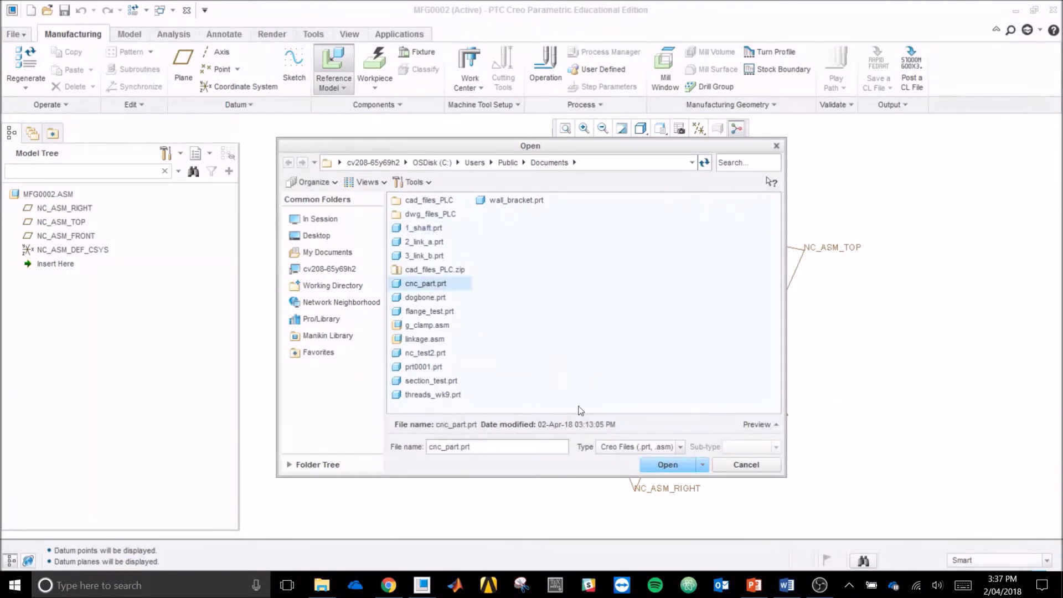
{"action": "left_click", "coordinate": [670, 464]}
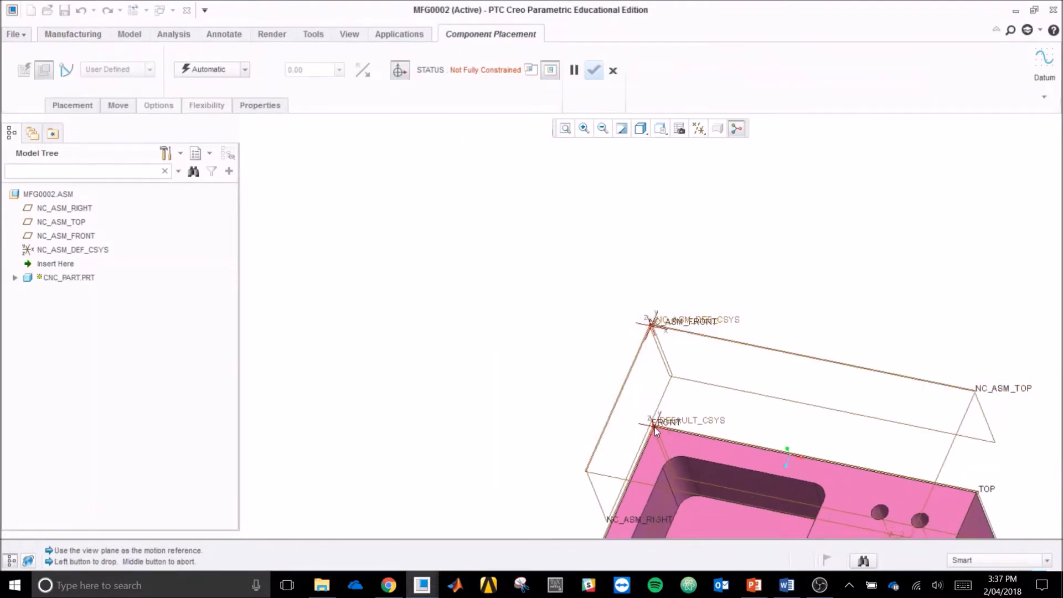
{"action": "scroll", "coordinate": [490, 269], "scroll_direction": "up", "scroll_amount": 1}
{"action": "scroll", "coordinate": [710, 381], "scroll_direction": "down", "scroll_amount": 2}
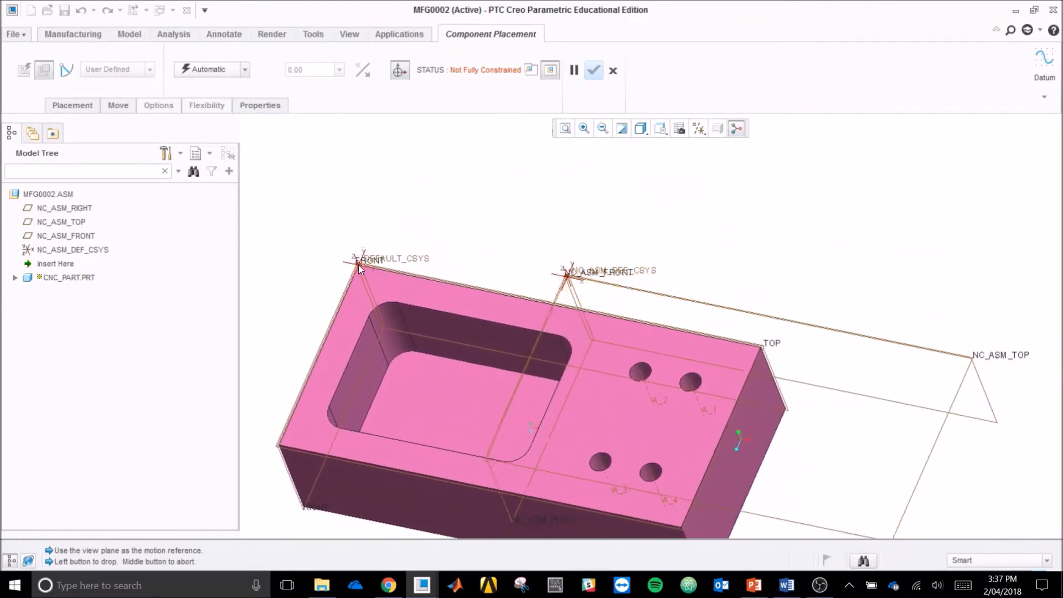
{"action": "left_click", "coordinate": [367, 291]}
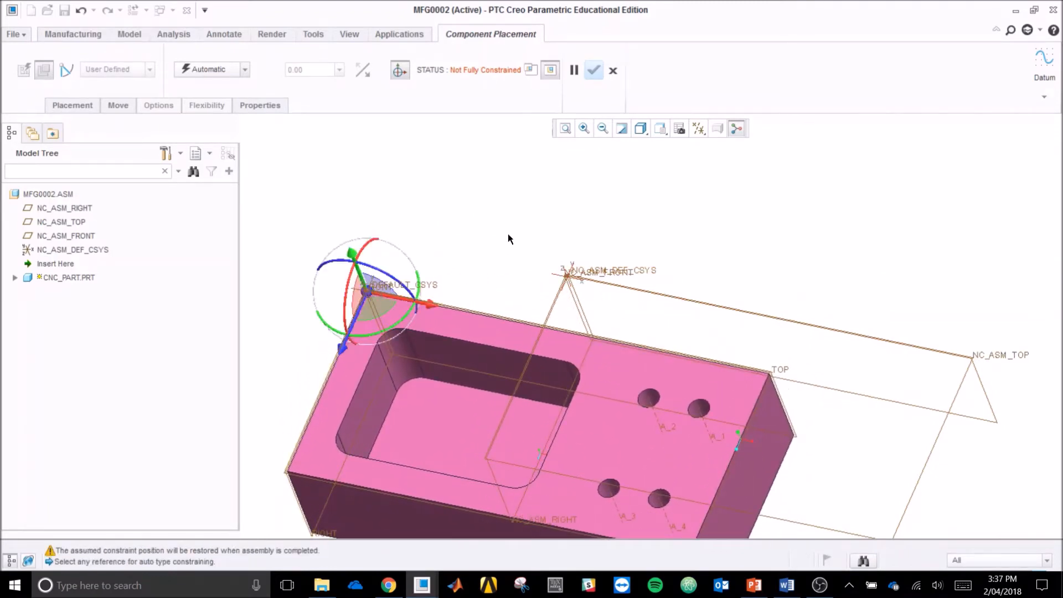
Step: Constrain the reference model with the Default placement and complete the component placement
{"action": "left_click", "coordinate": [244, 69]}
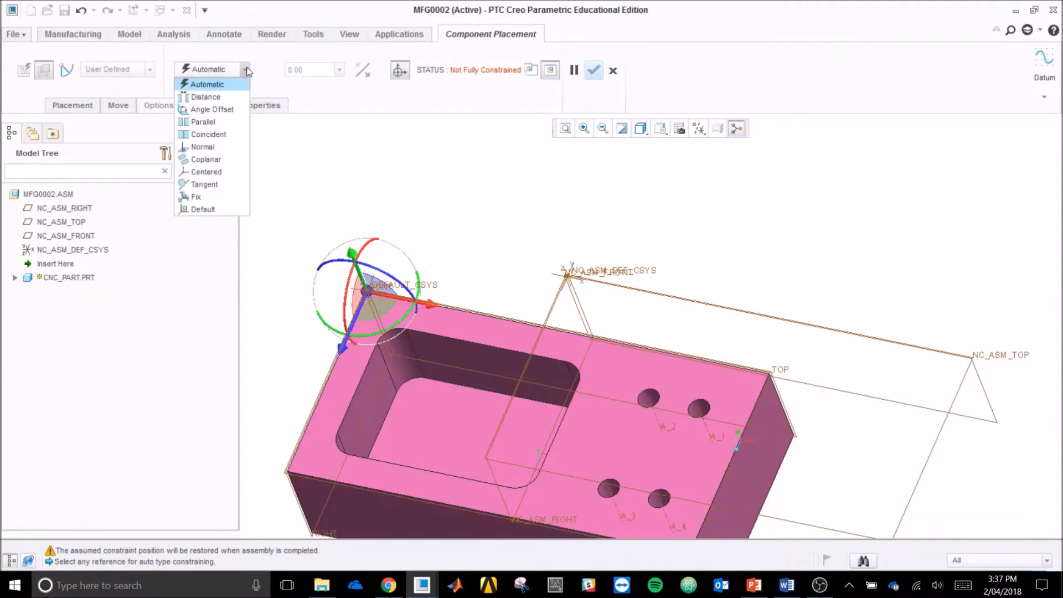
{"action": "left_click", "coordinate": [231, 210]}
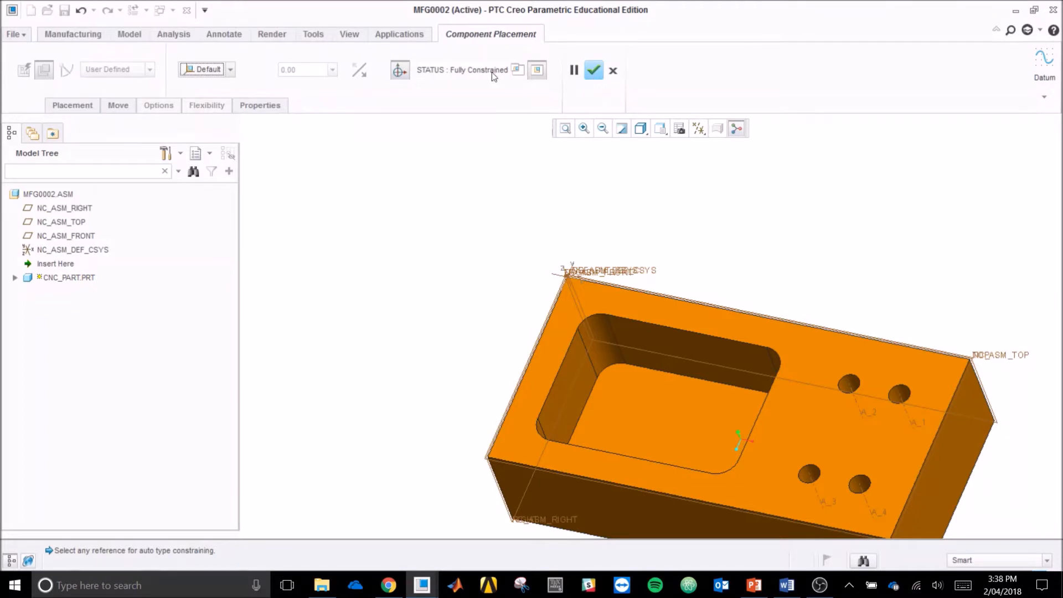
{"action": "left_click", "coordinate": [593, 74]}
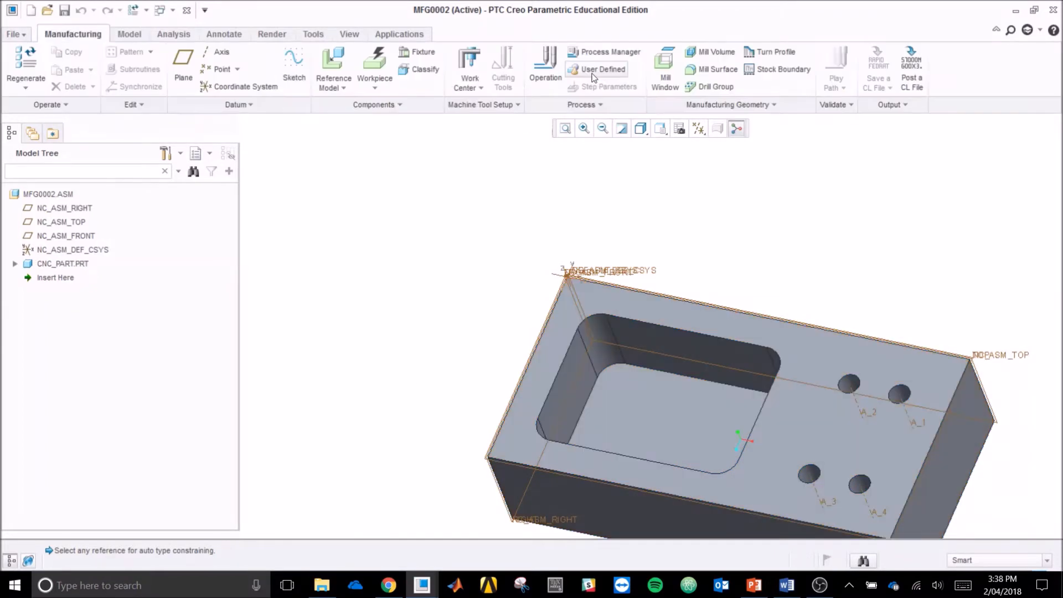
Step: Hide the annotations, datum planes, points and axes, leaving only the coordinate systems displayed
{"action": "left_click", "coordinate": [699, 130]}
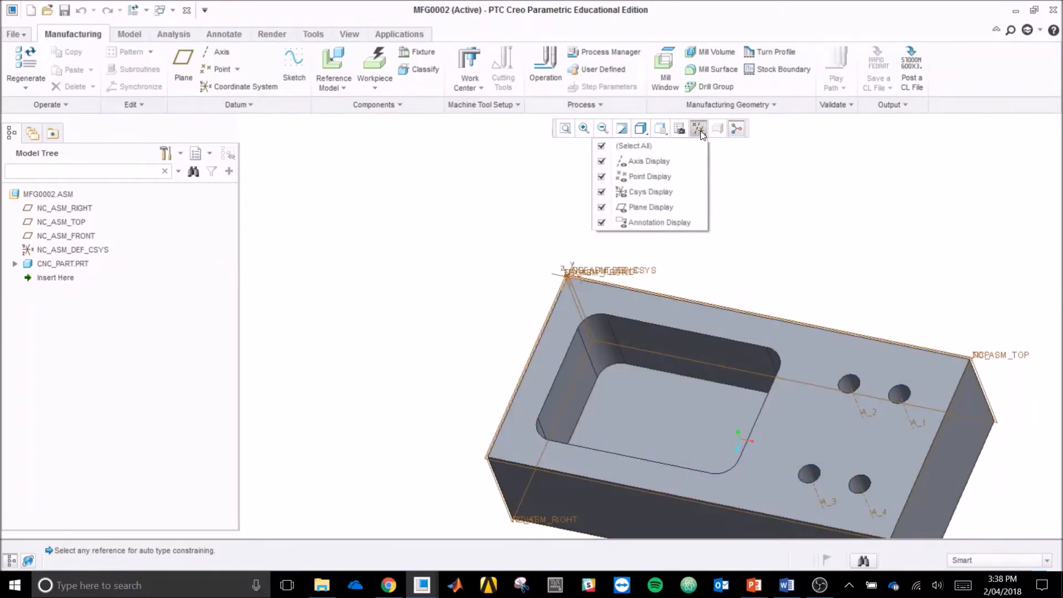
{"action": "left_click", "coordinate": [656, 222]}
{"action": "left_click", "coordinate": [653, 203]}
{"action": "left_click", "coordinate": [653, 177]}
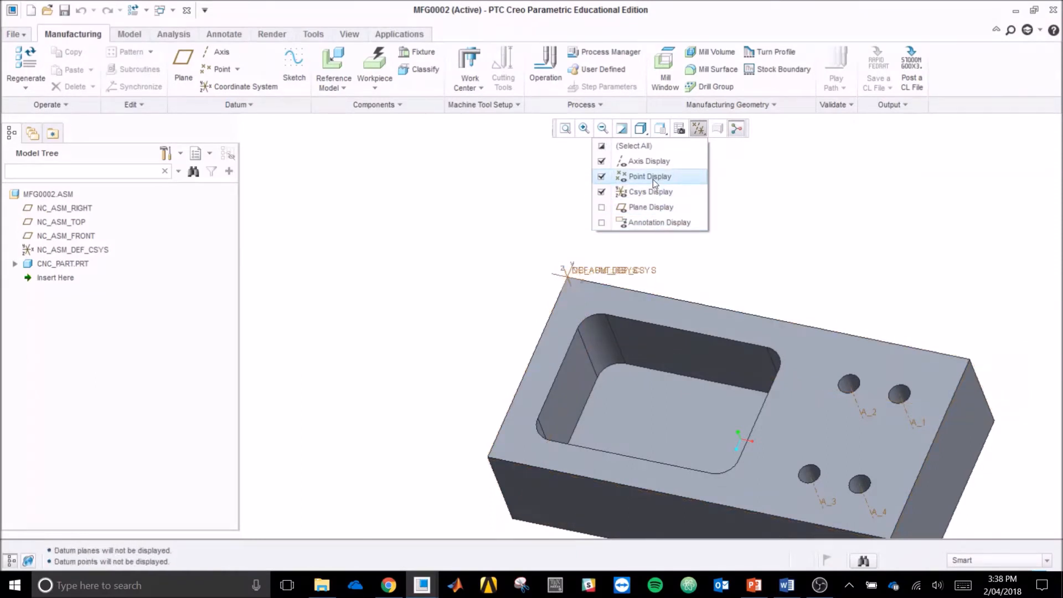
{"action": "left_click", "coordinate": [653, 164]}
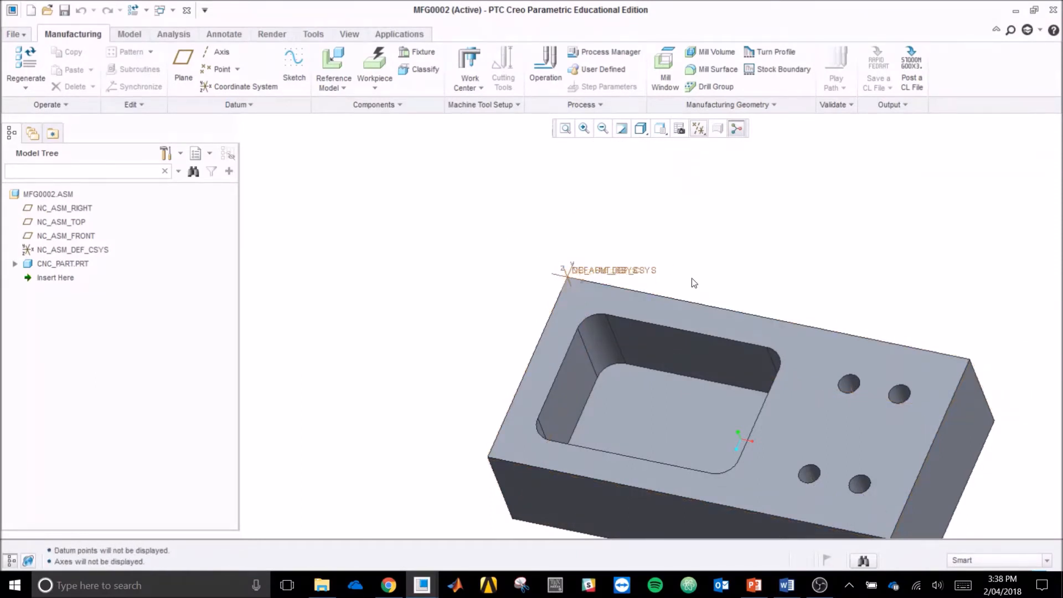
Step: Create an automatic rectangular workpiece that bounds the reference model without any offsets
{"action": "scroll", "coordinate": [516, 262], "scroll_direction": "up", "scroll_amount": 1}
{"action": "scroll", "coordinate": [755, 420], "scroll_direction": "down", "scroll_amount": 2}
{"action": "scroll", "coordinate": [464, 198], "scroll_direction": "down", "scroll_amount": 3}
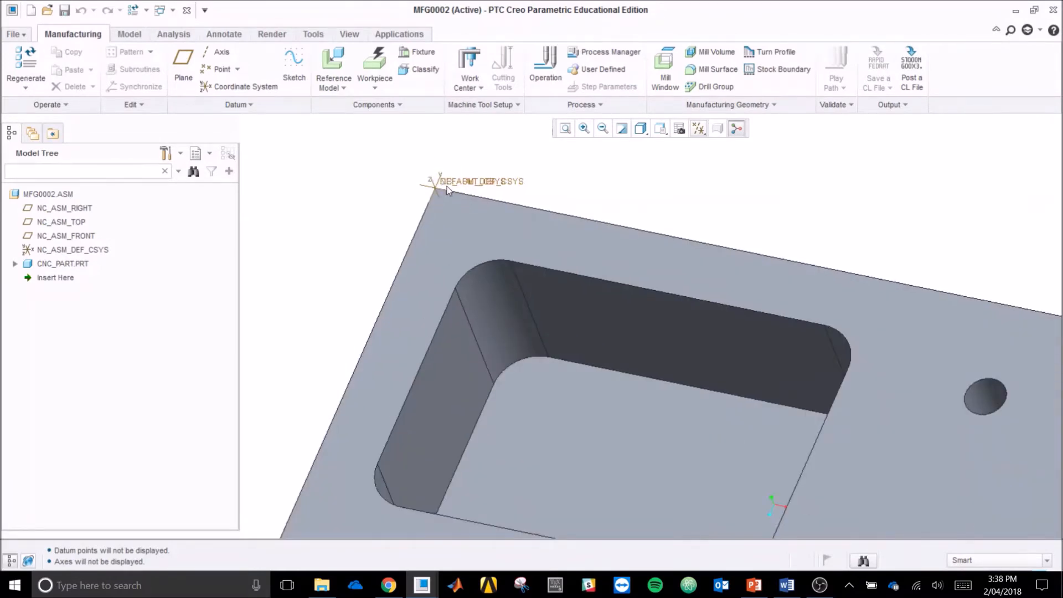
{"action": "scroll", "coordinate": [388, 221], "scroll_direction": "up", "scroll_amount": 3}
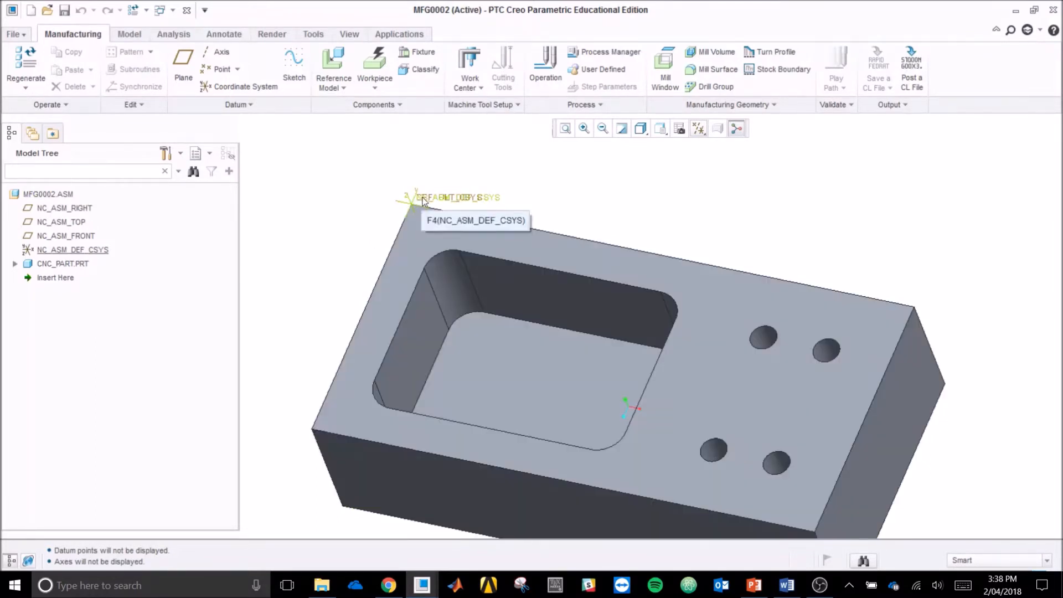
{"action": "scroll", "coordinate": [335, 227], "scroll_direction": "down", "scroll_amount": 1}
{"action": "scroll", "coordinate": [298, 478], "scroll_direction": "up", "scroll_amount": 1}
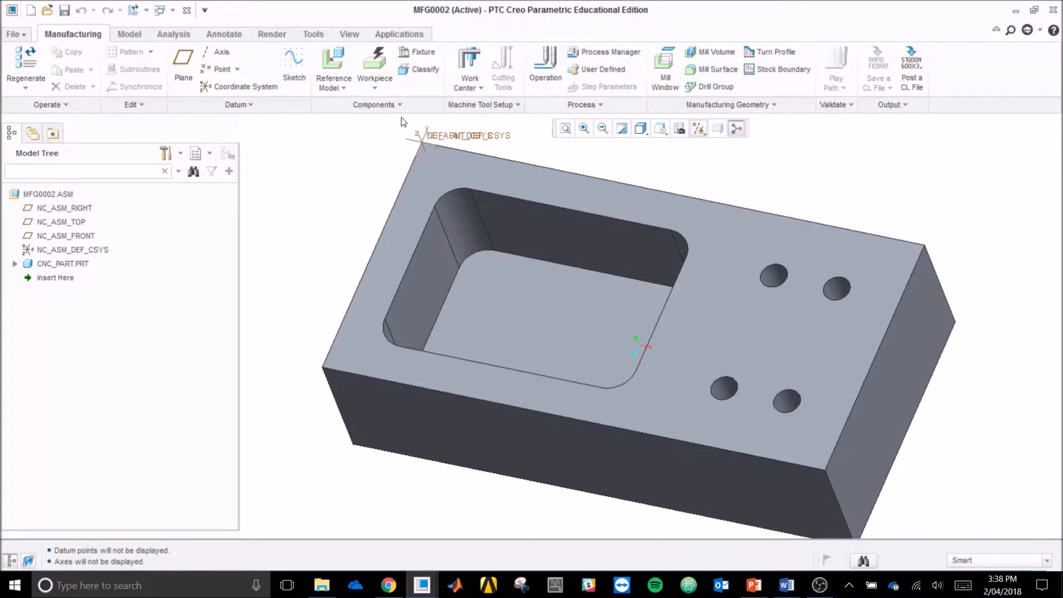
{"action": "left_click", "coordinate": [380, 61]}
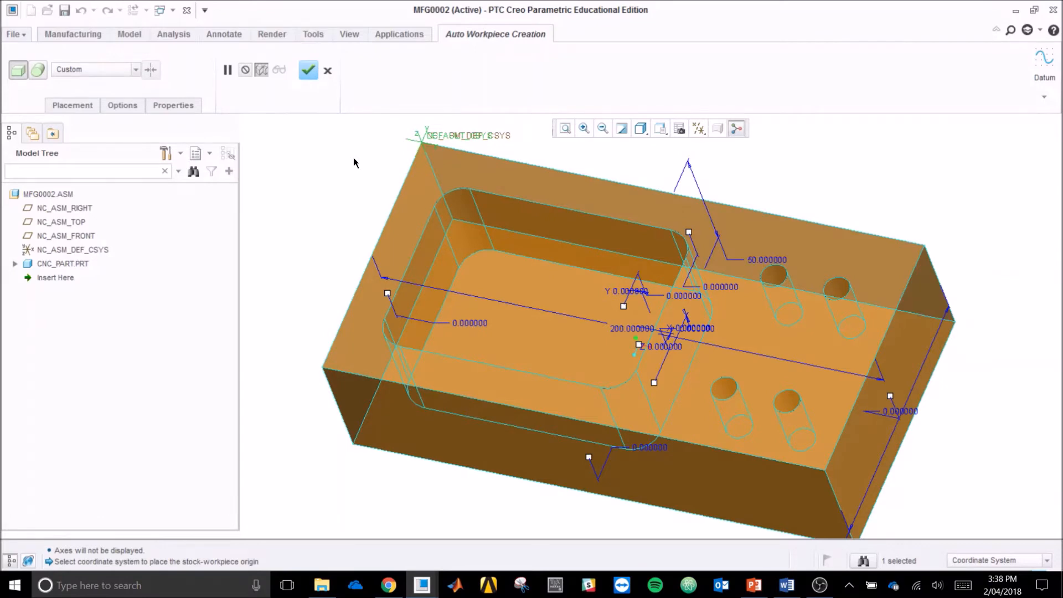
{"action": "mouse_move", "coordinate": [306, 313]}
{"action": "middle_mouse_down"}
{"action": "mouse_move", "coordinate": [309, 291]}
{"action": "mouse_move", "coordinate": [292, 297]}
{"action": "middle_mouse_up"}
{"action": "middle_click_drag", "start_coordinate": [776, 209], "coordinate": [790, 209]}
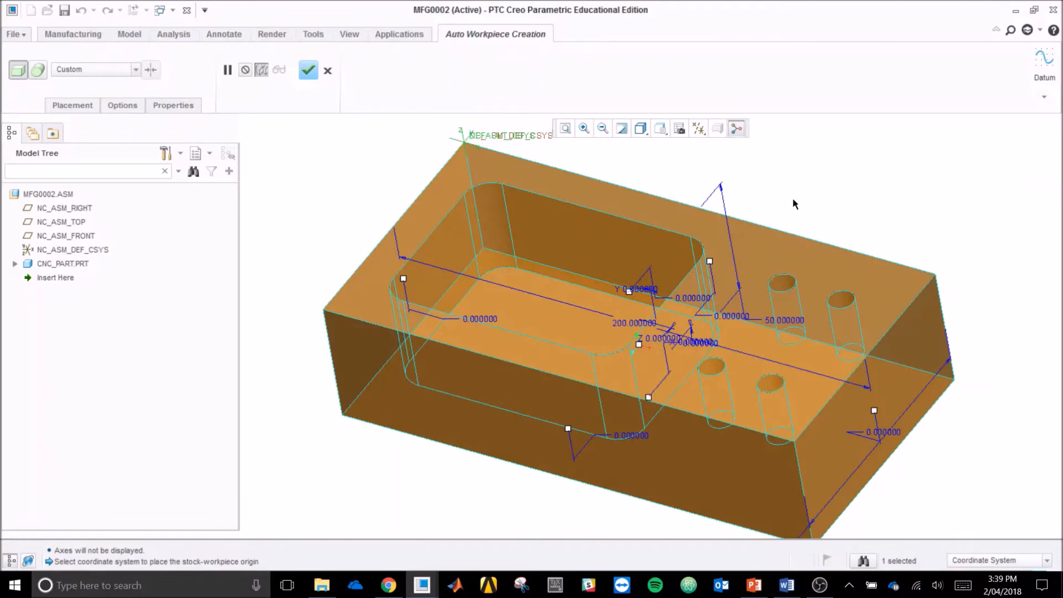
{"action": "middle_click", "coordinate": [792, 199]}
Step: Redefine the workpiece with a +Z linear offset of 2 mm to add stock on the part's top face
{"action": "right_click", "coordinate": [87, 294]}
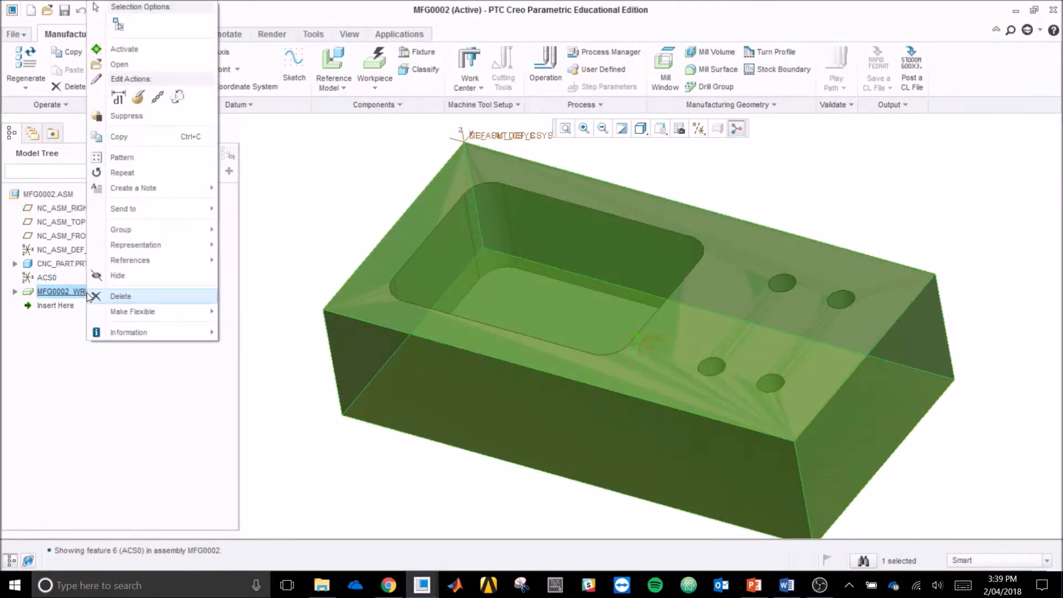
{"action": "left_click", "coordinate": [138, 97]}
{"action": "left_click", "coordinate": [86, 106]}
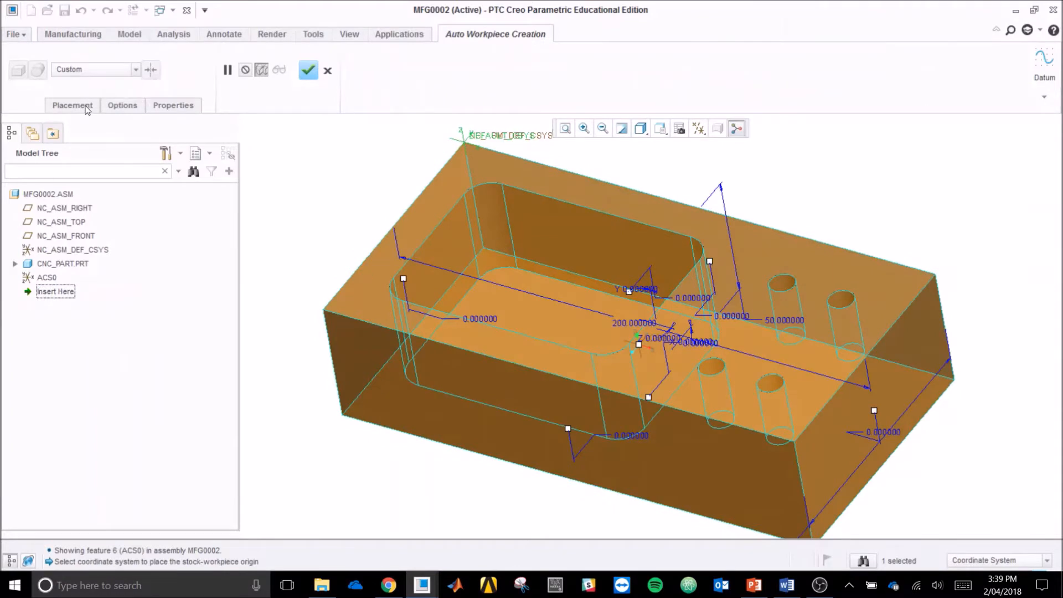
{"action": "left_click", "coordinate": [87, 107]}
{"action": "left_click", "coordinate": [120, 106]}
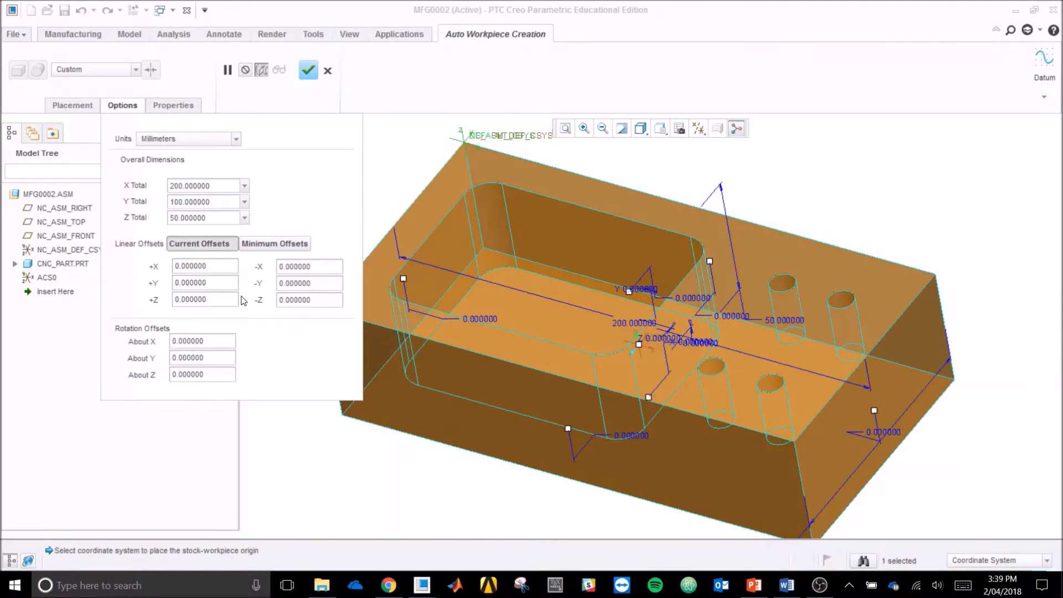
{"action": "left_click", "coordinate": [233, 299]}
{"action": "type", "text": "2"}
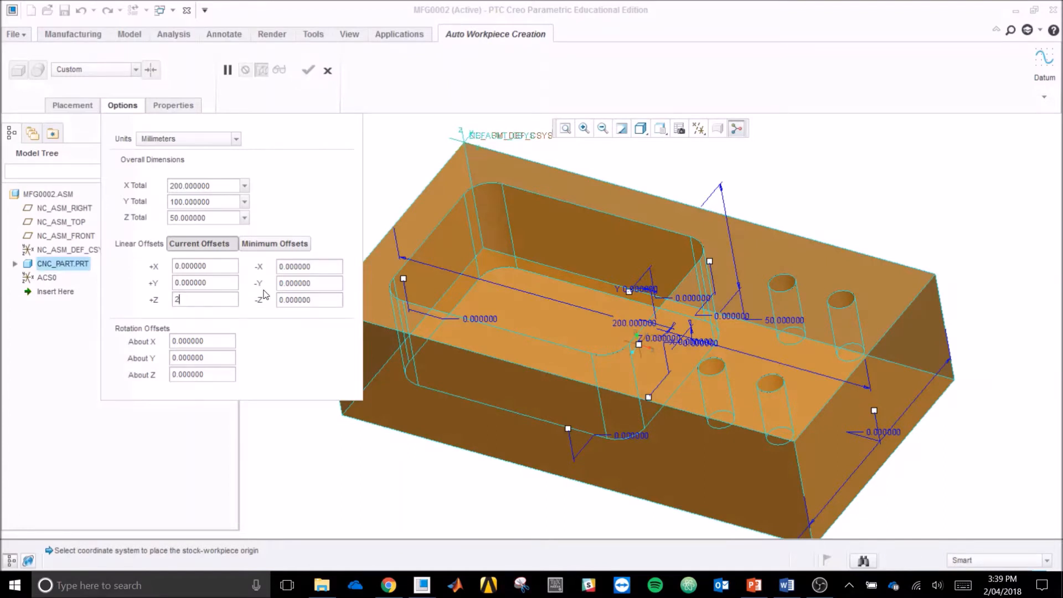
{"action": "left_click", "coordinate": [299, 284]}
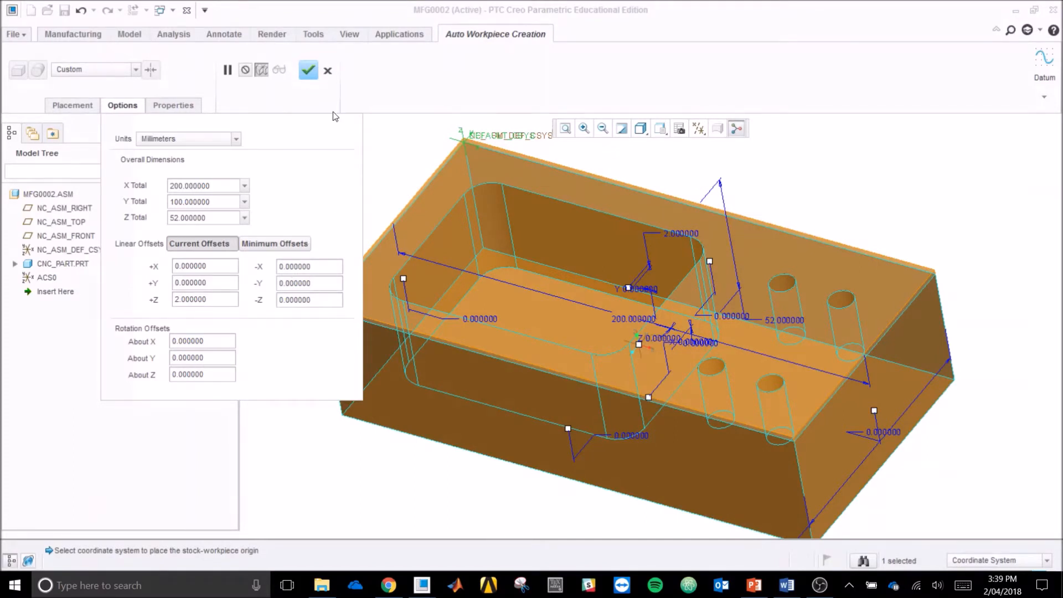
{"action": "left_click", "coordinate": [308, 72]}
Step: Start a new milling work center, MILL01, configured with 3 axes
{"action": "mouse_move", "coordinate": [302, 260]}
{"action": "middle_mouse_down"}
{"action": "mouse_move", "coordinate": [320, 244]}
{"action": "mouse_move", "coordinate": [306, 231]}
{"action": "mouse_move", "coordinate": [330, 218]}
{"action": "mouse_move", "coordinate": [316, 224]}
{"action": "mouse_move", "coordinate": [307, 254]}
{"action": "middle_mouse_up"}
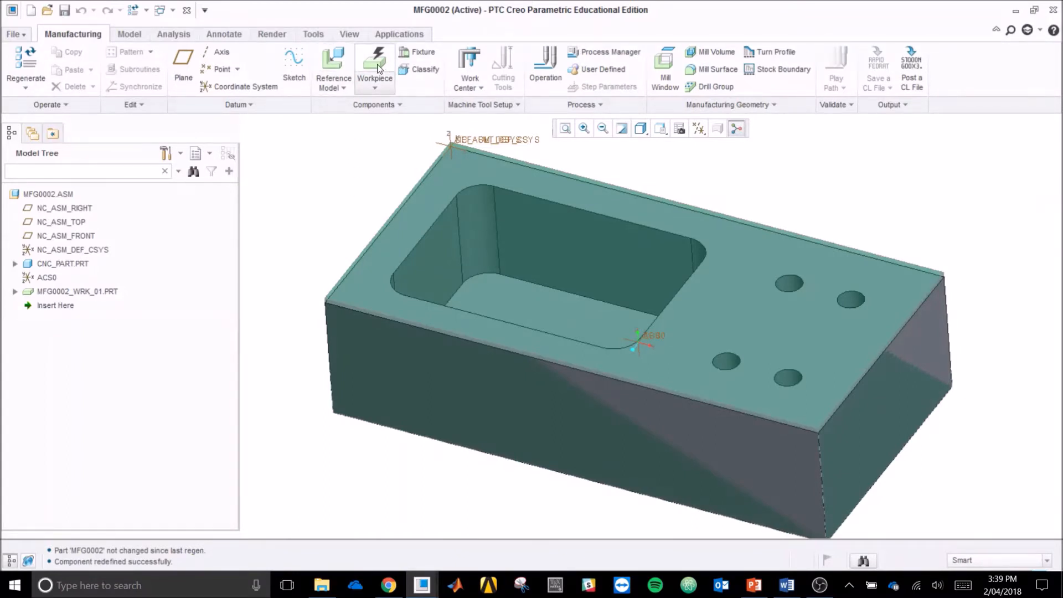
{"action": "left_click", "coordinate": [469, 65]}
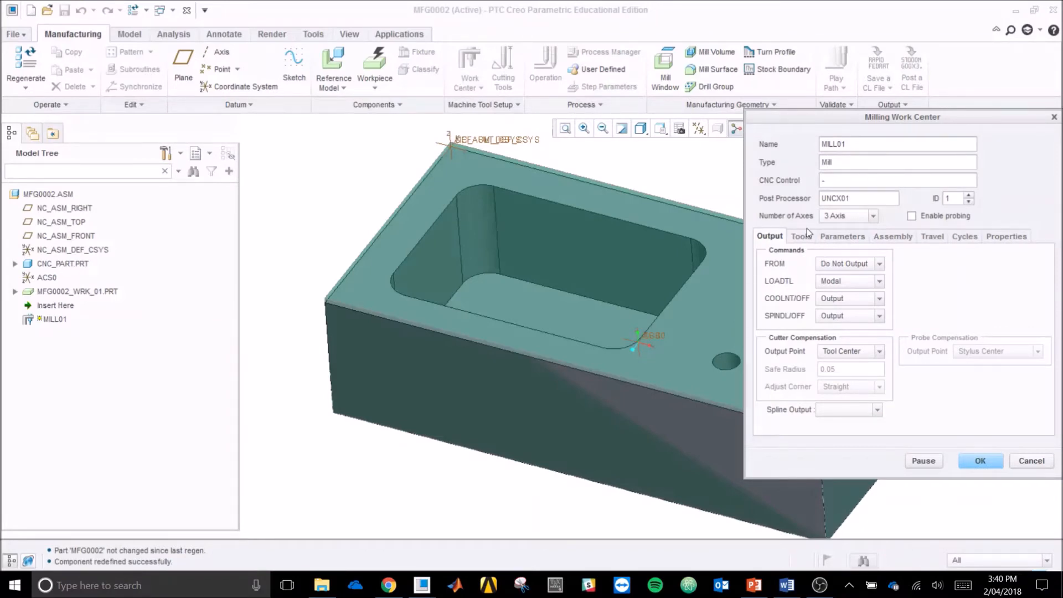
{"action": "left_click", "coordinate": [874, 218]}
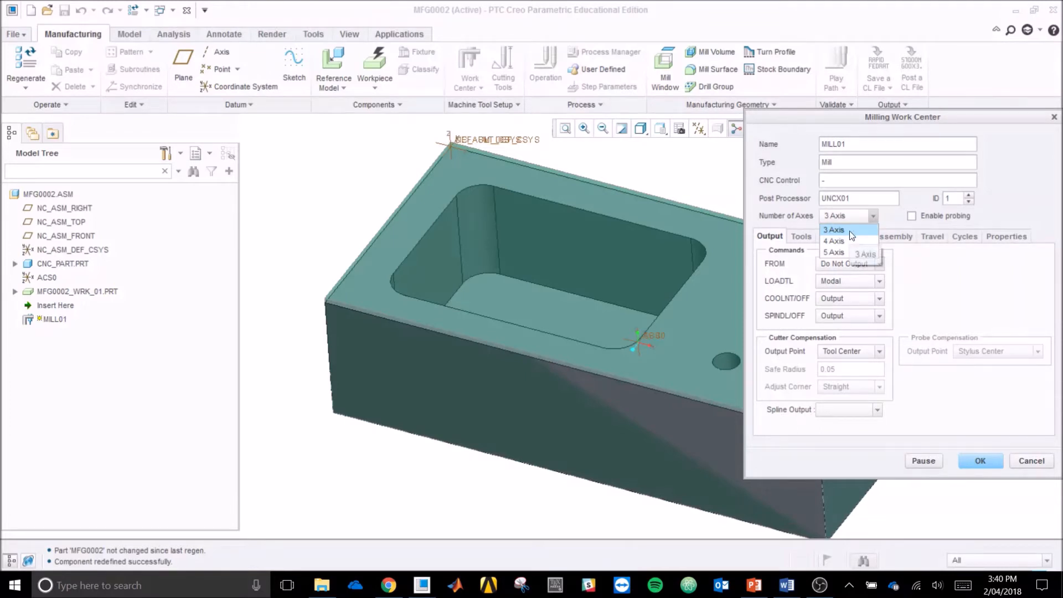
{"action": "left_click", "coordinate": [850, 230]}
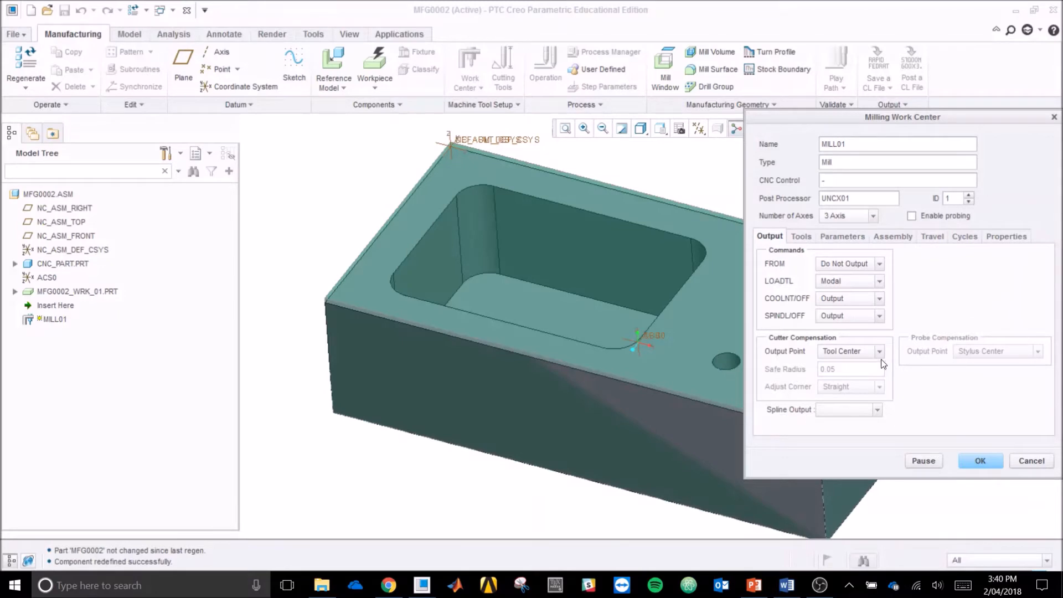
{"action": "left_click_drag", "start_coordinate": [940, 117], "coordinate": [766, 116]}
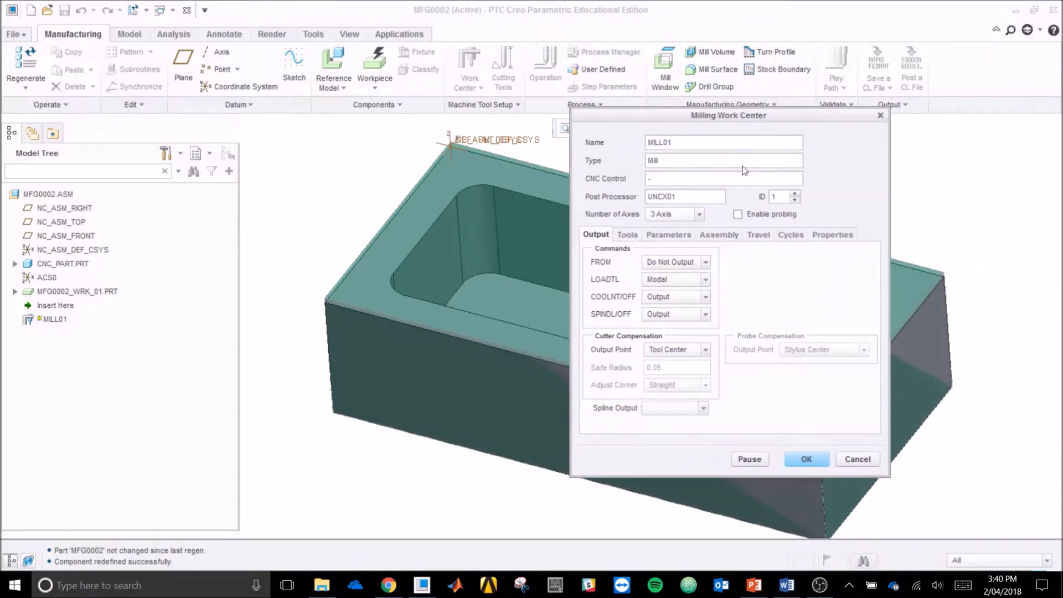
Step: View the work center's tool setup and exit it without defining a tool
{"action": "left_click", "coordinate": [627, 235]}
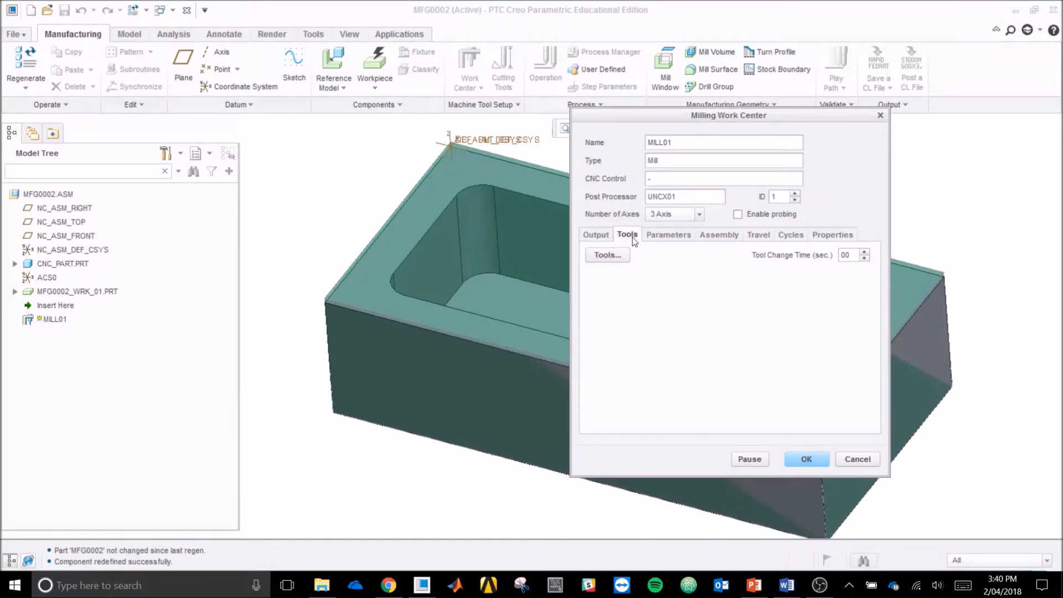
{"action": "left_click", "coordinate": [608, 256]}
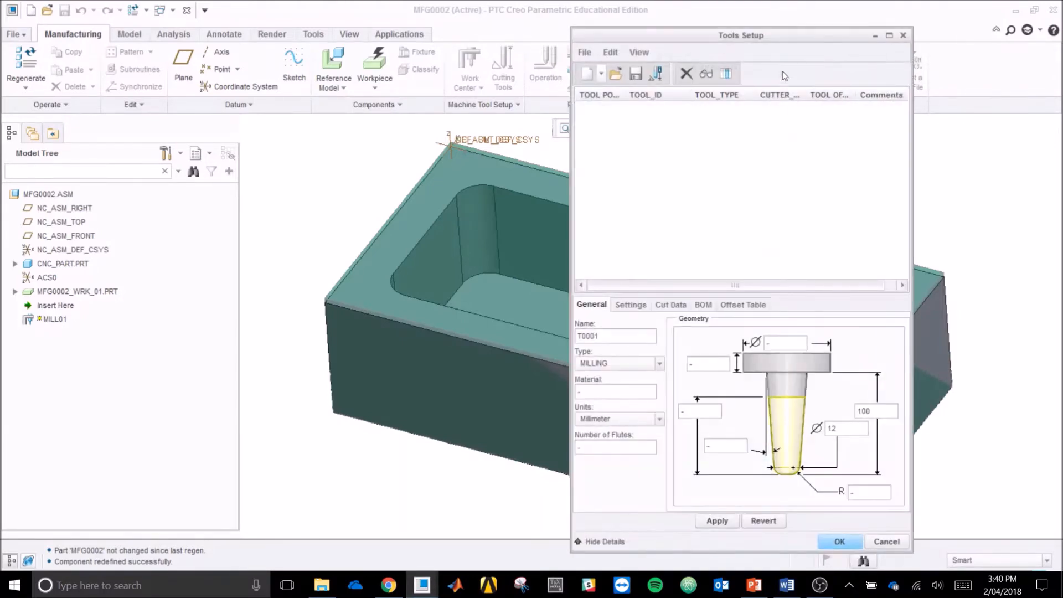
{"action": "left_click_drag", "start_coordinate": [797, 40], "coordinate": [518, 29]}
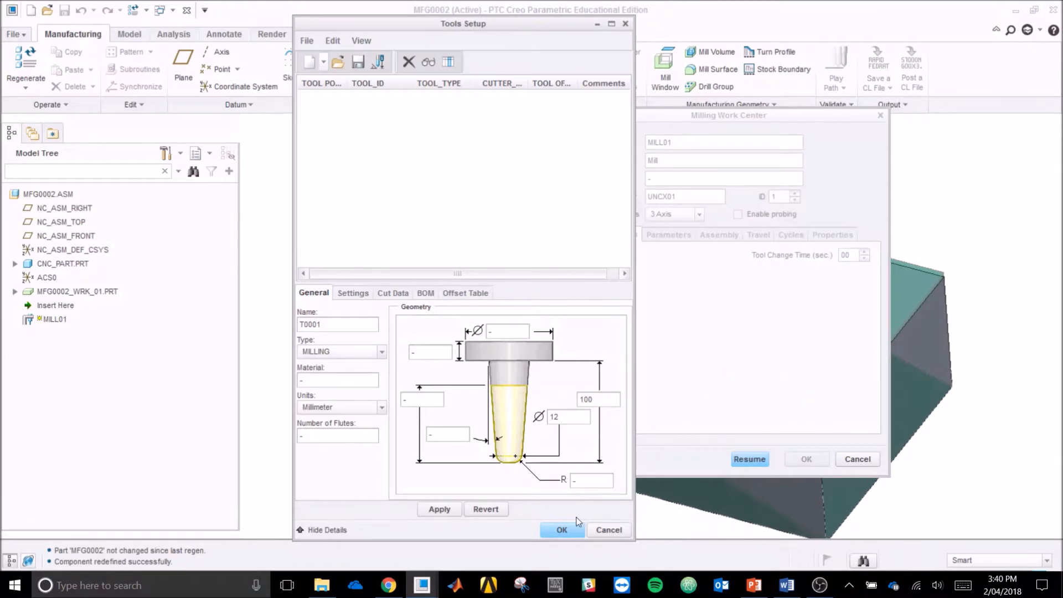
{"action": "left_click", "coordinate": [619, 529]}
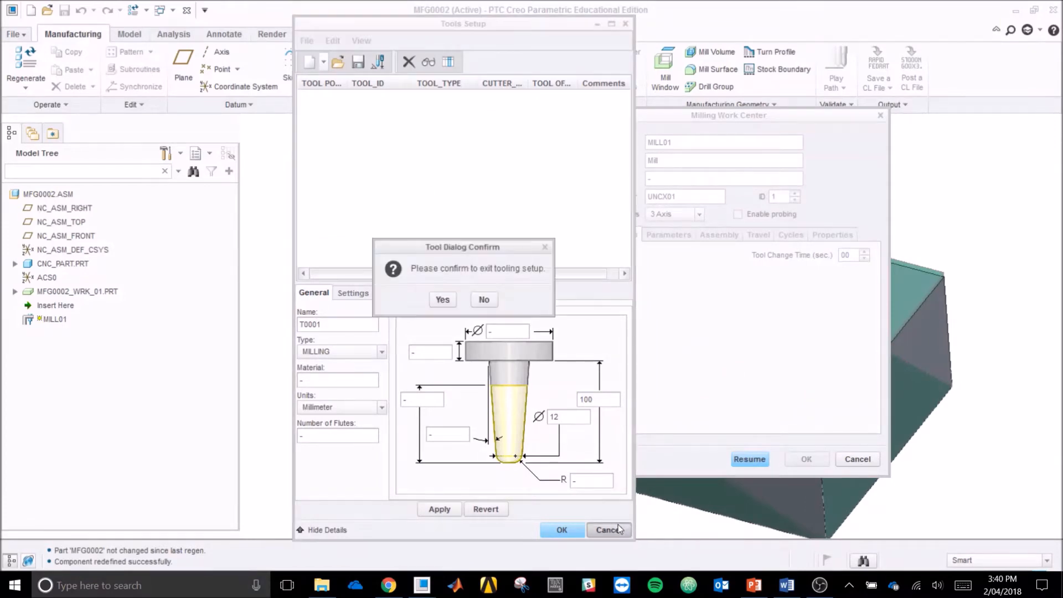
{"action": "left_click", "coordinate": [448, 300]}
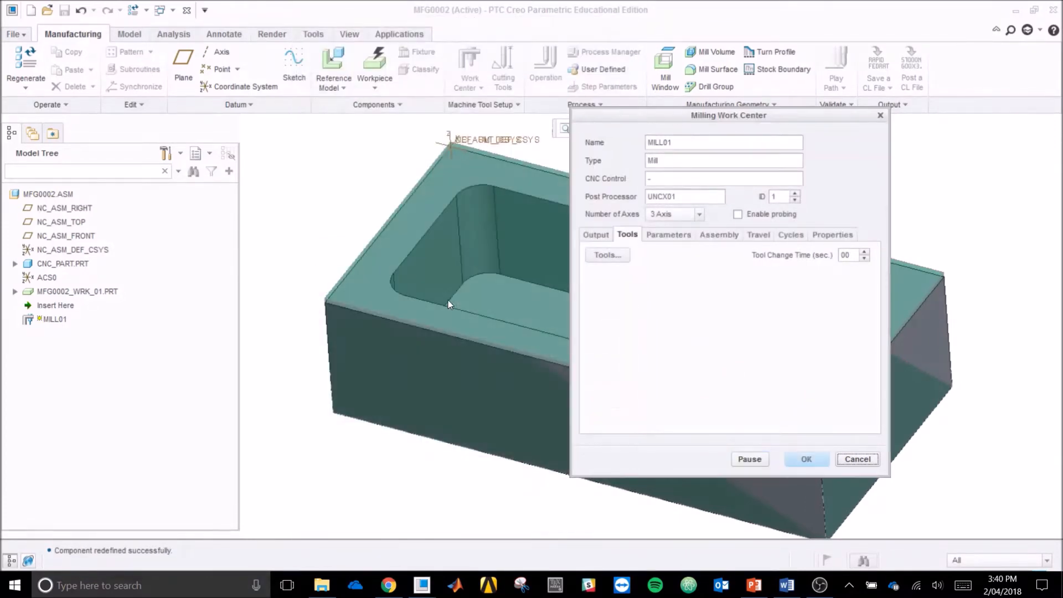
Step: Finish creating the milling work center with its default output settings
{"action": "left_click", "coordinate": [596, 236]}
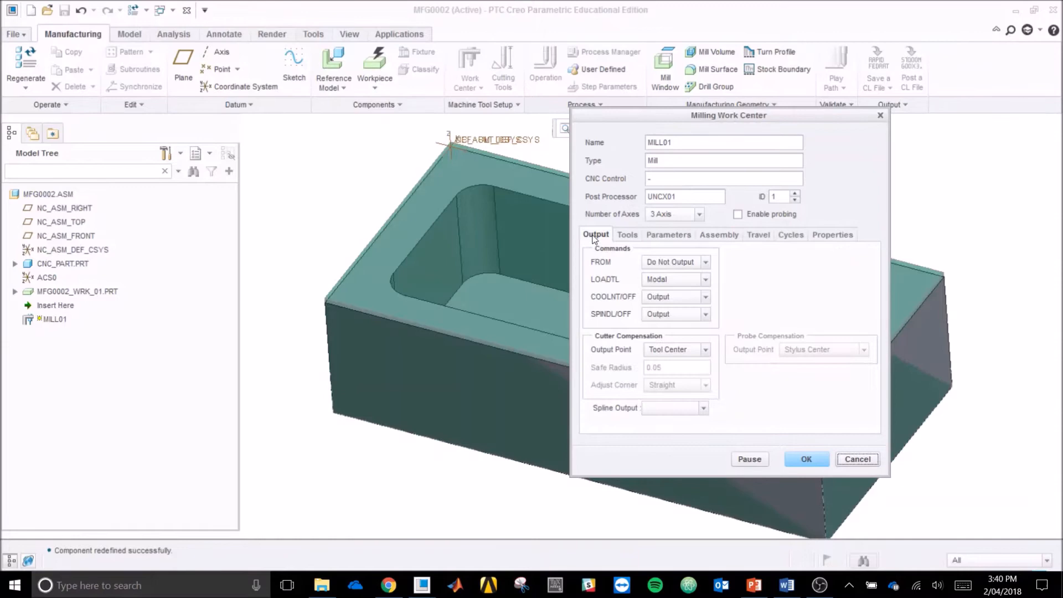
{"action": "left_click", "coordinate": [806, 459]}
{"action": "left_click", "coordinate": [459, 480]}
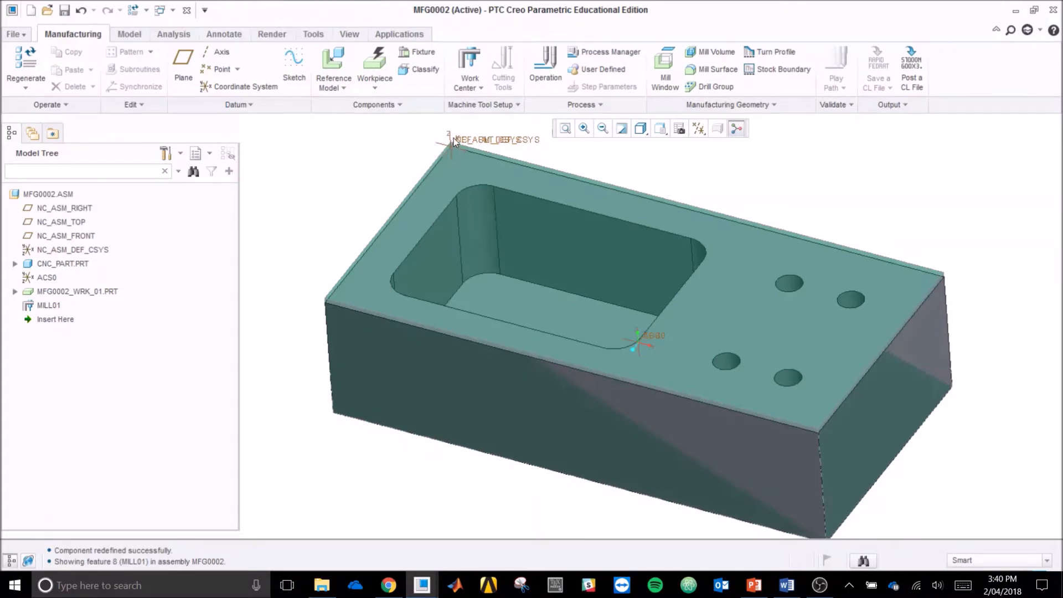
Step: Create an operation on MILL01 referenced to NC_ASM_DEF_CSYS, with a clearance plane offset 10 from the workpiece's top face
{"action": "left_click", "coordinate": [546, 67]}
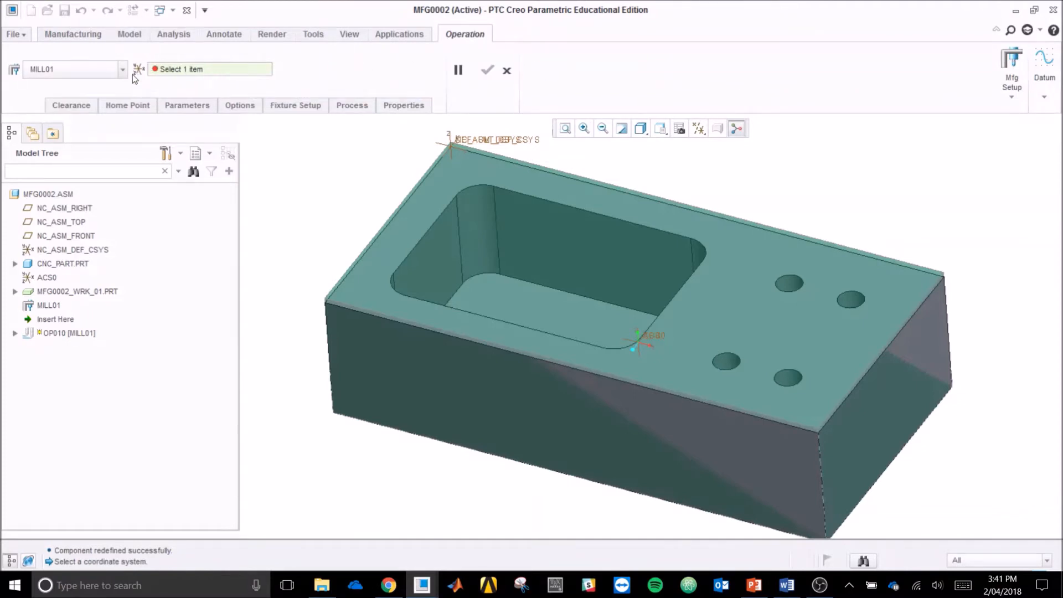
{"action": "left_click", "coordinate": [472, 143]}
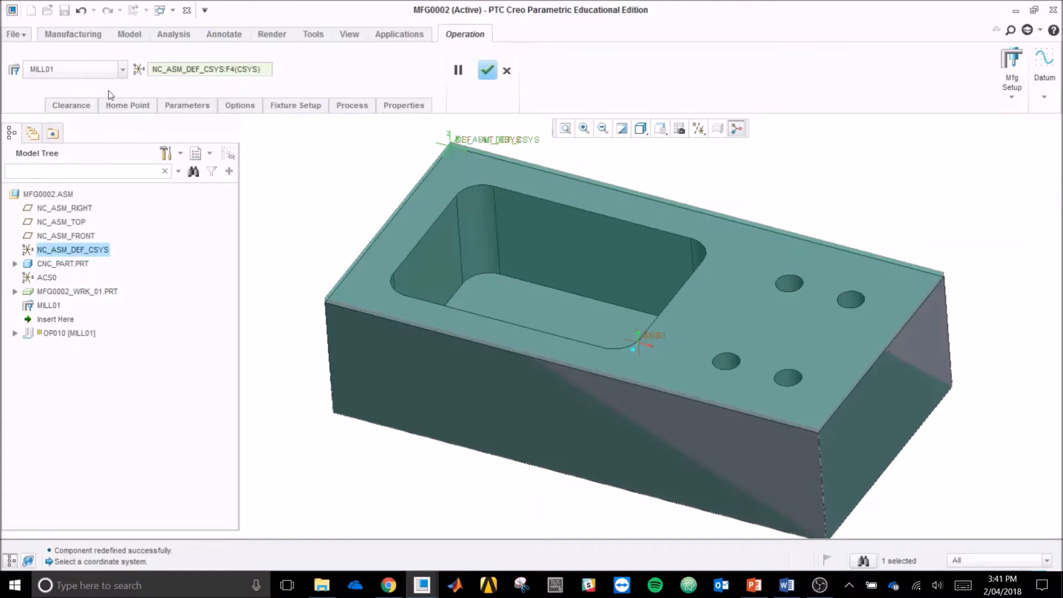
{"action": "left_click", "coordinate": [71, 106]}
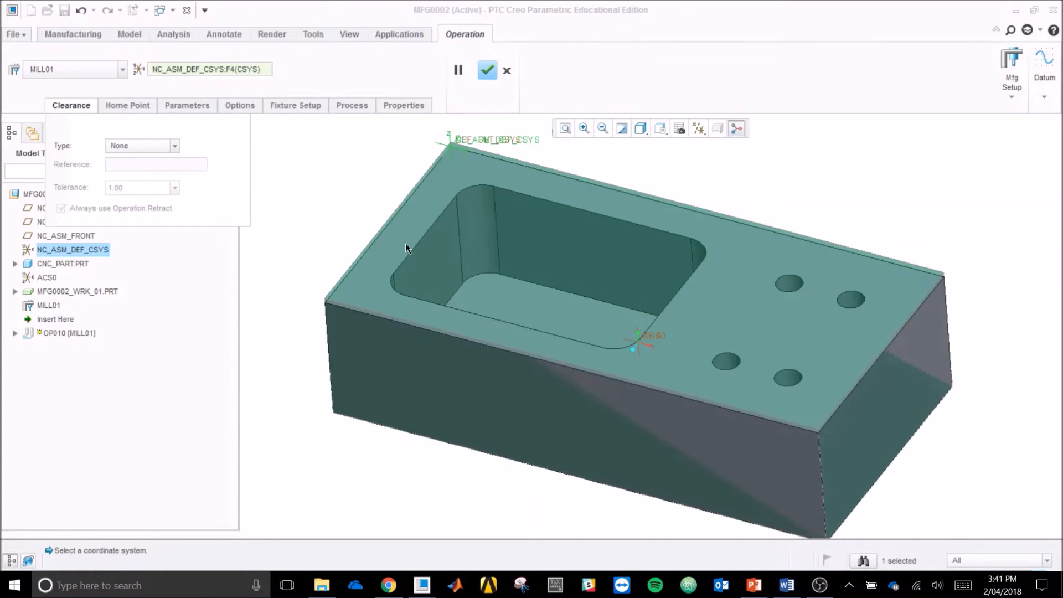
{"action": "left_click", "coordinate": [175, 146]}
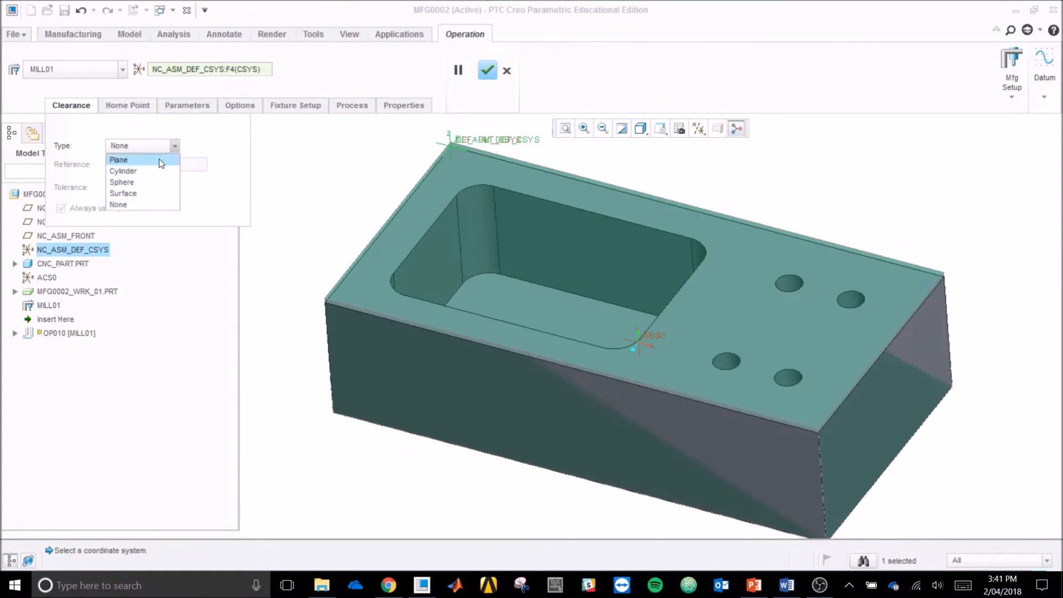
{"action": "left_click", "coordinate": [158, 158]}
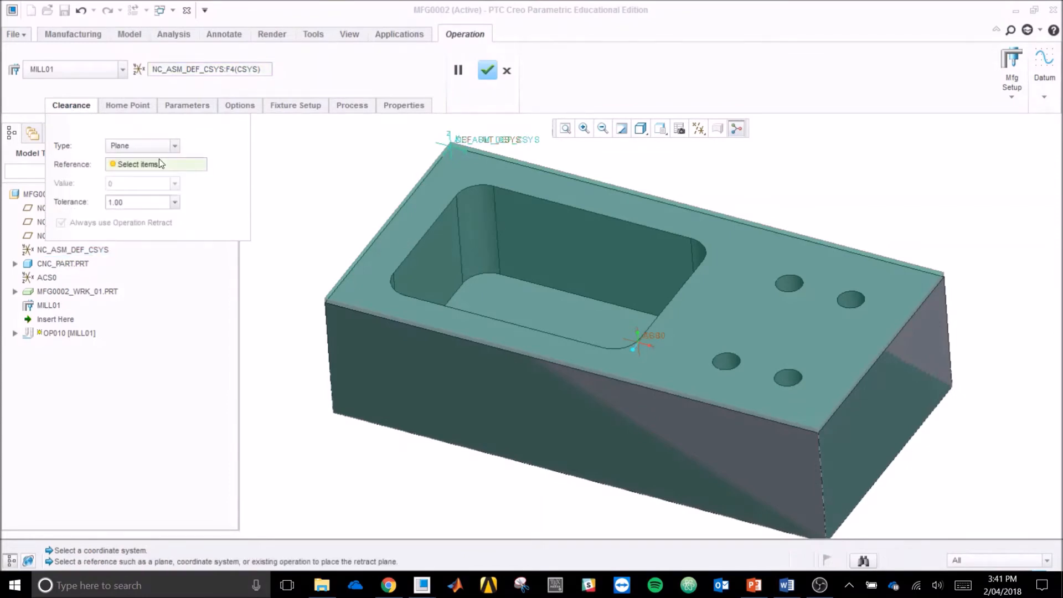
{"action": "left_click", "coordinate": [394, 242]}
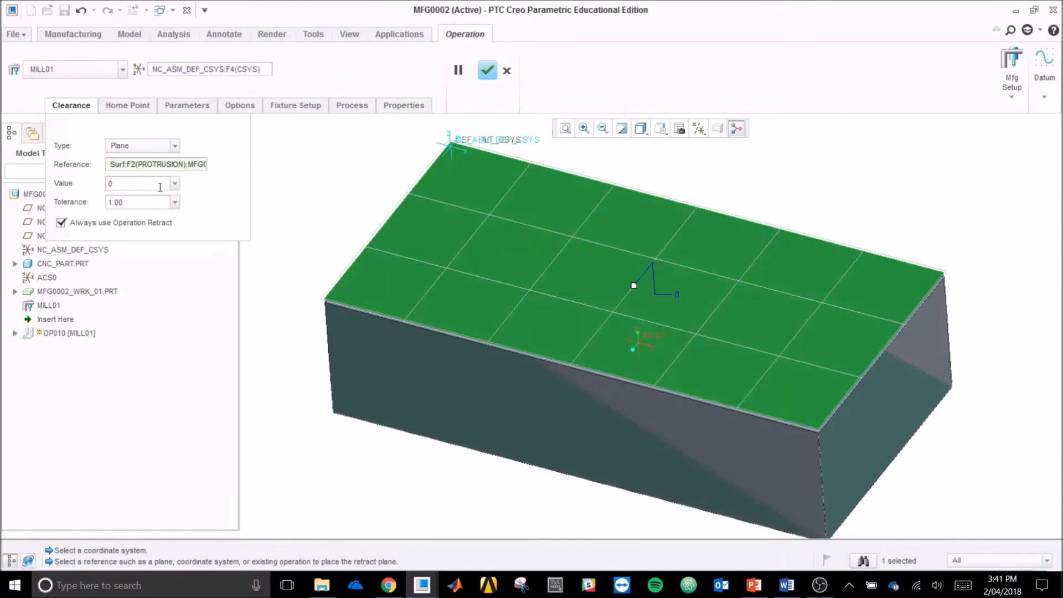
{"action": "left_click", "coordinate": [132, 187]}
{"action": "type", "text": "10"}
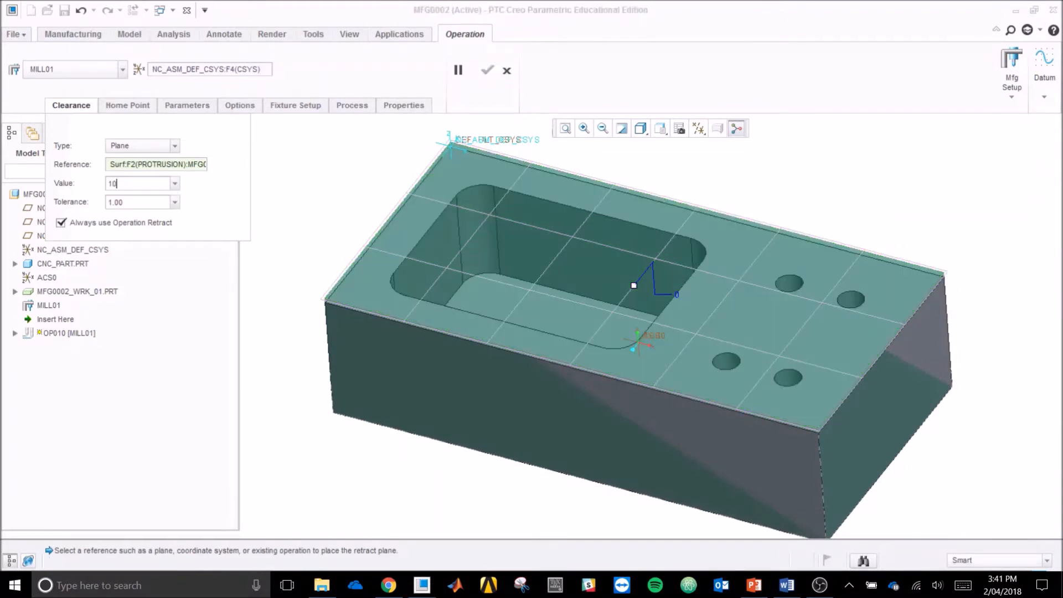
{"action": "left_click", "coordinate": [279, 311]}
{"action": "mouse_move", "coordinate": [296, 299]}
{"action": "middle_mouse_down"}
{"action": "mouse_move", "coordinate": [299, 284]}
{"action": "mouse_move", "coordinate": [296, 311]}
{"action": "middle_mouse_up"}
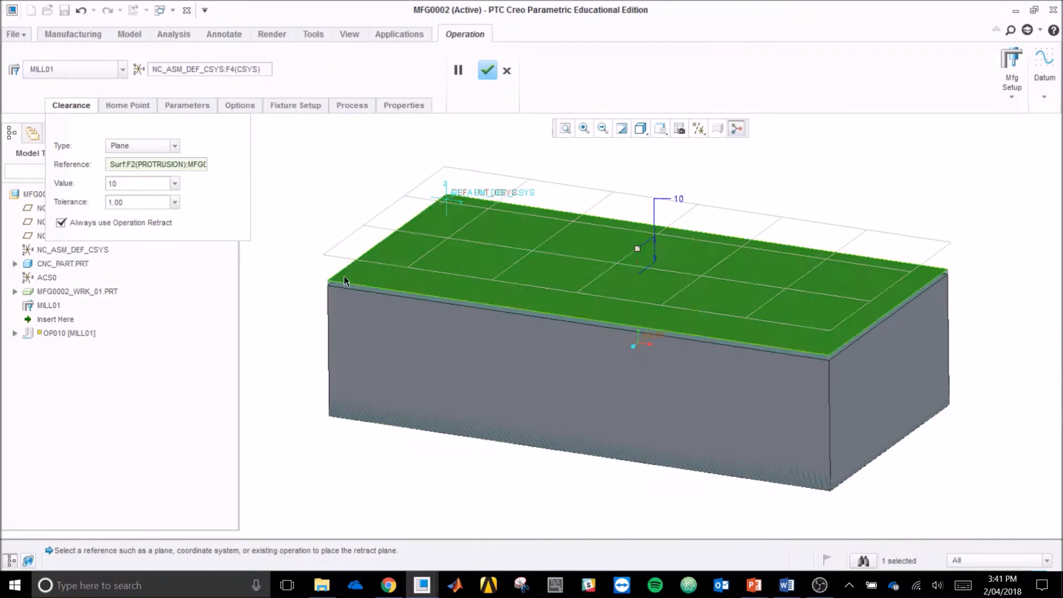
{"action": "left_click", "coordinate": [487, 70]}
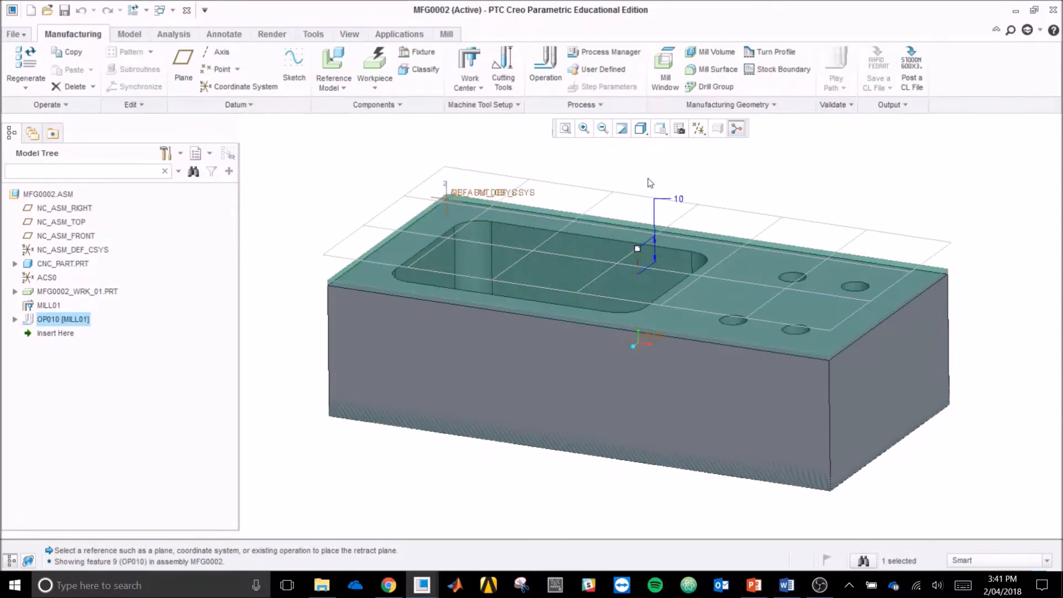
Step: Create a silhouette mill window using the workpiece's top face as the window plane
{"action": "middle_click_drag", "start_coordinate": [642, 178], "coordinate": [637, 191]}
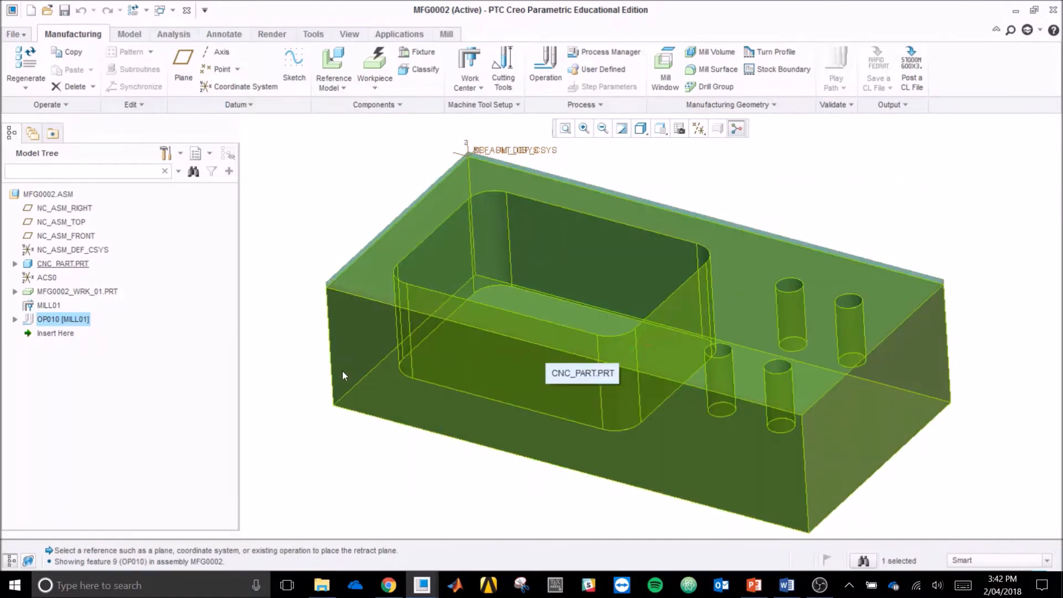
{"action": "left_click", "coordinate": [447, 35]}
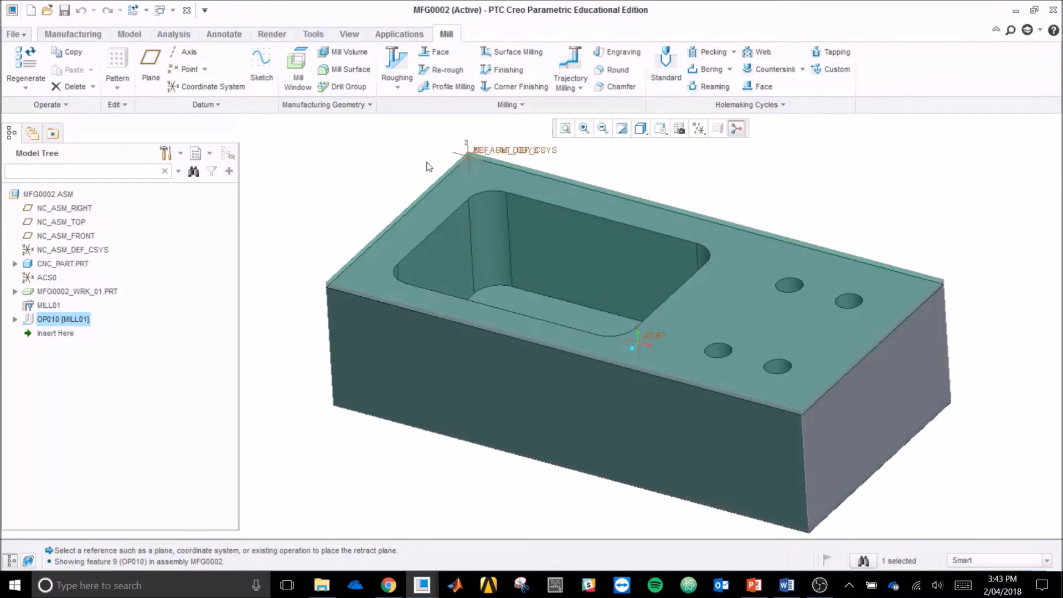
{"action": "left_click", "coordinate": [301, 86]}
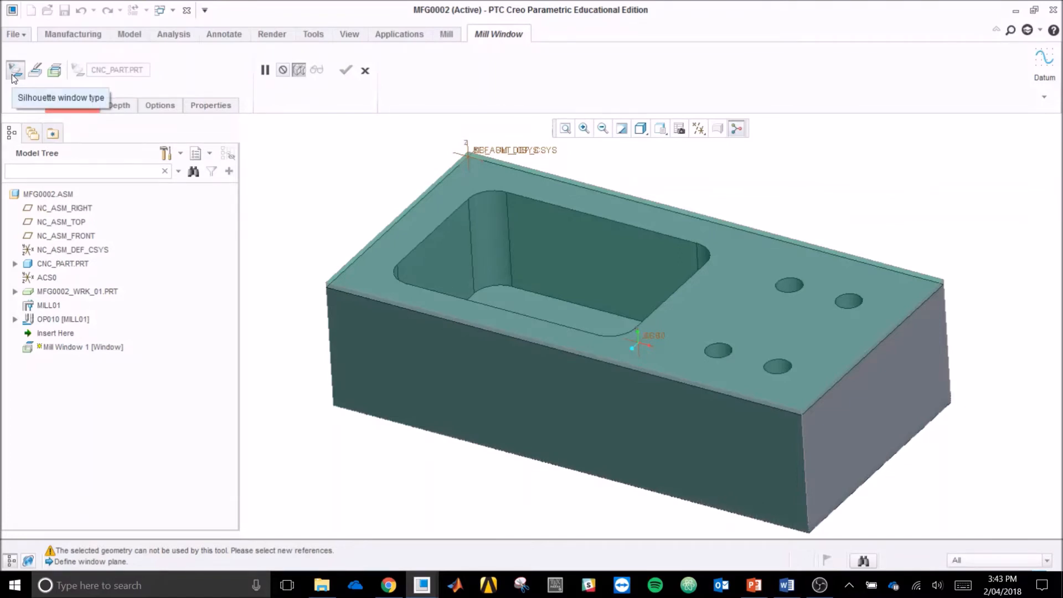
{"action": "left_click", "coordinate": [72, 105]}
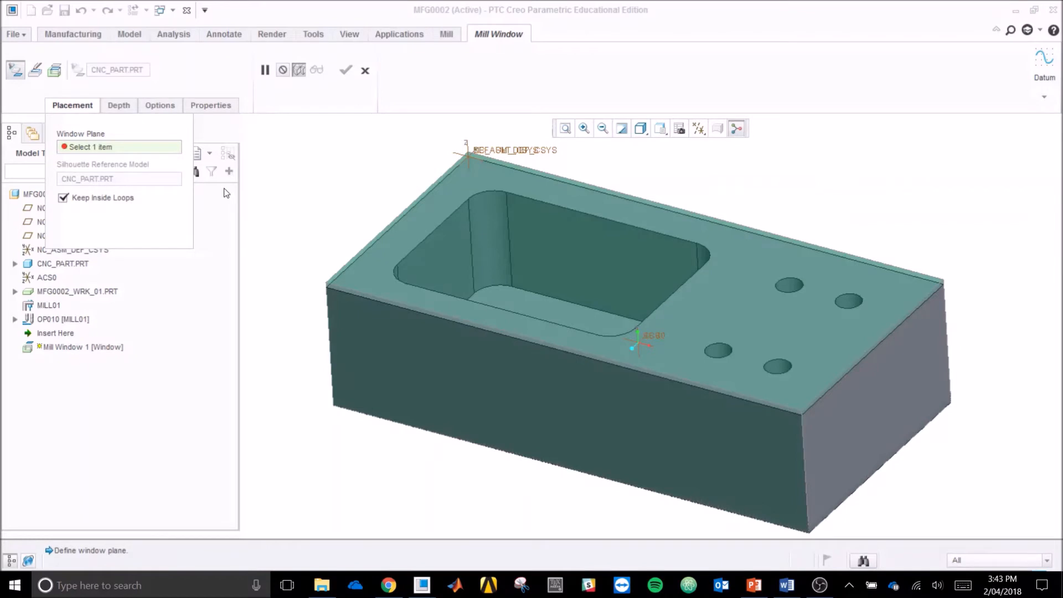
{"action": "left_click", "coordinate": [376, 257]}
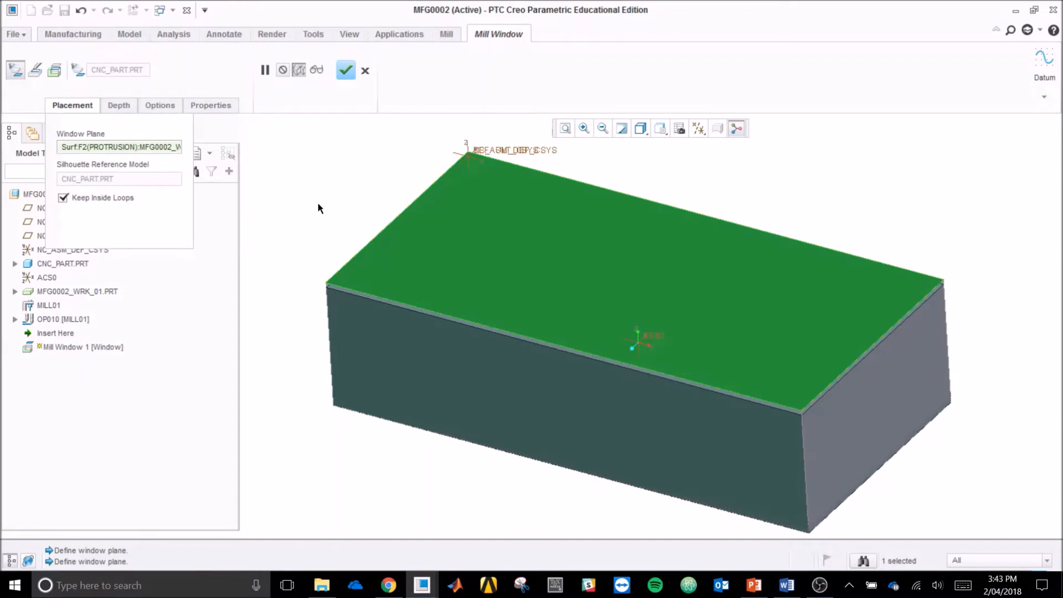
{"action": "left_click", "coordinate": [347, 71]}
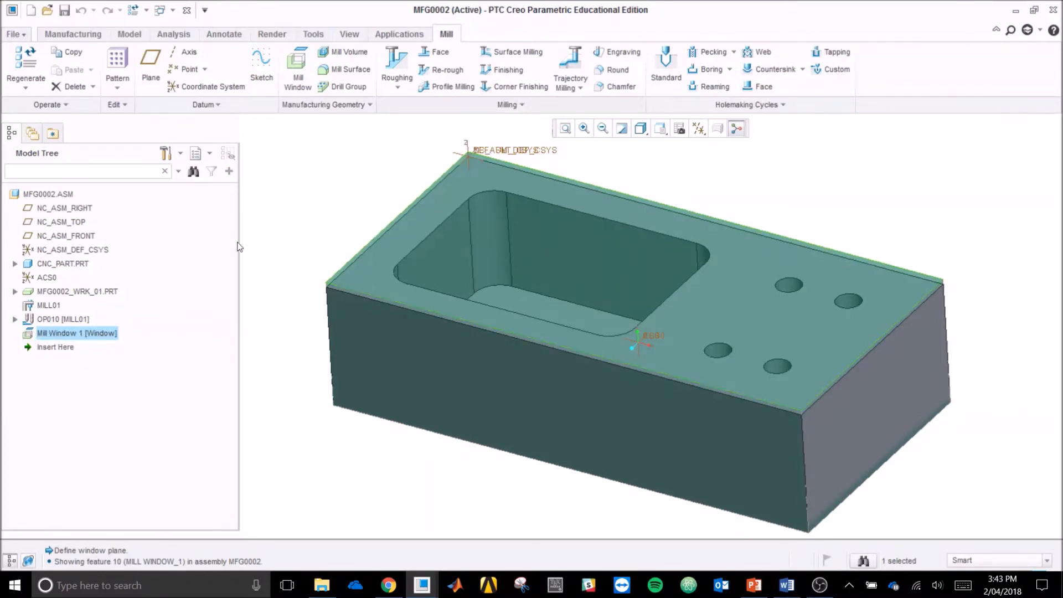
Step: Insert a face milling step that uses Mill Window 1 as its machining reference
{"action": "left_click", "coordinate": [439, 53]}
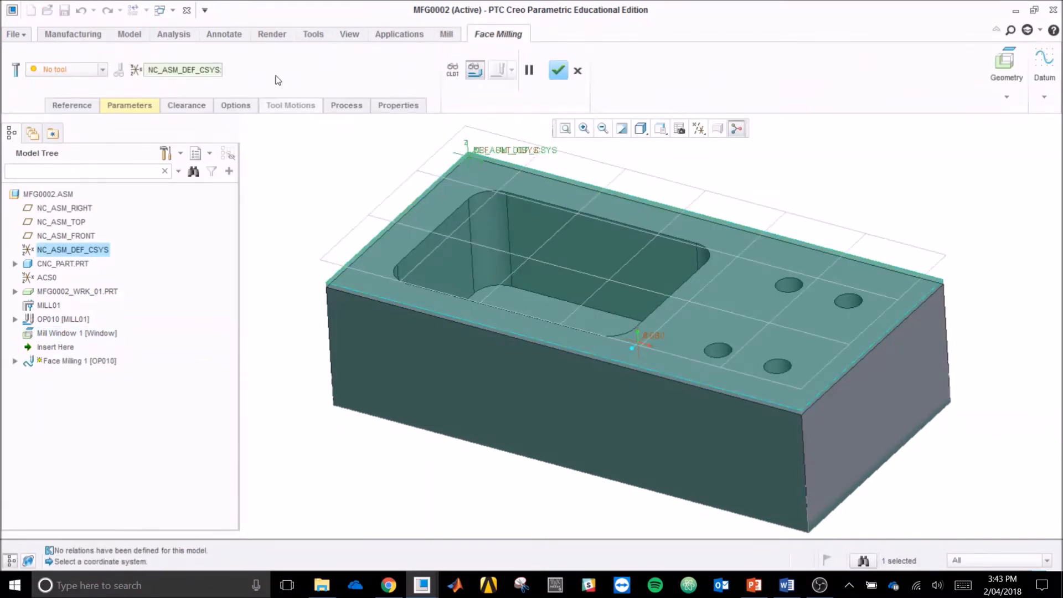
{"action": "left_click", "coordinate": [72, 105]}
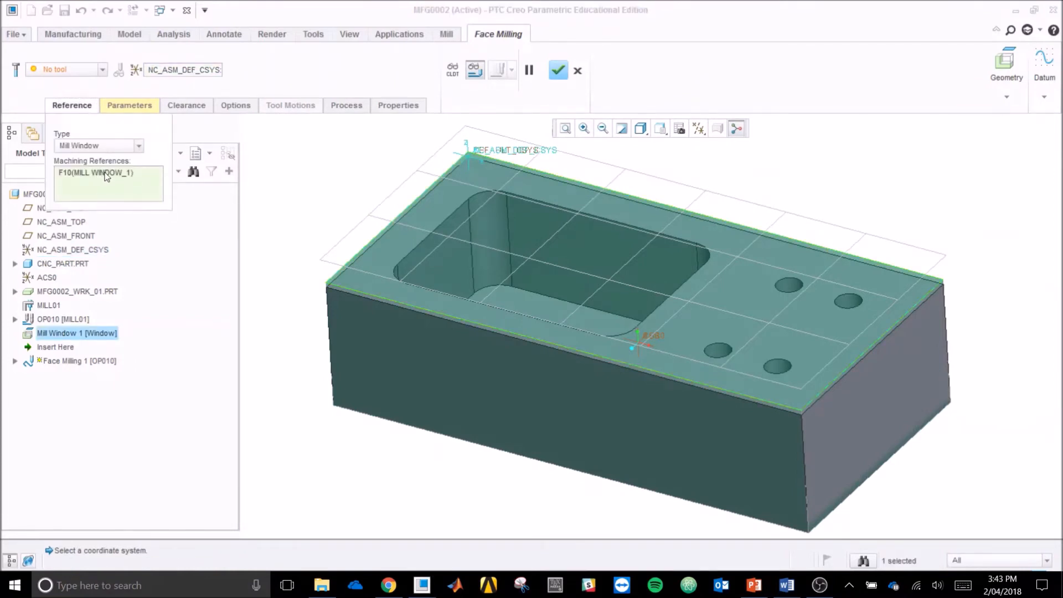
{"action": "left_click", "coordinate": [91, 90]}
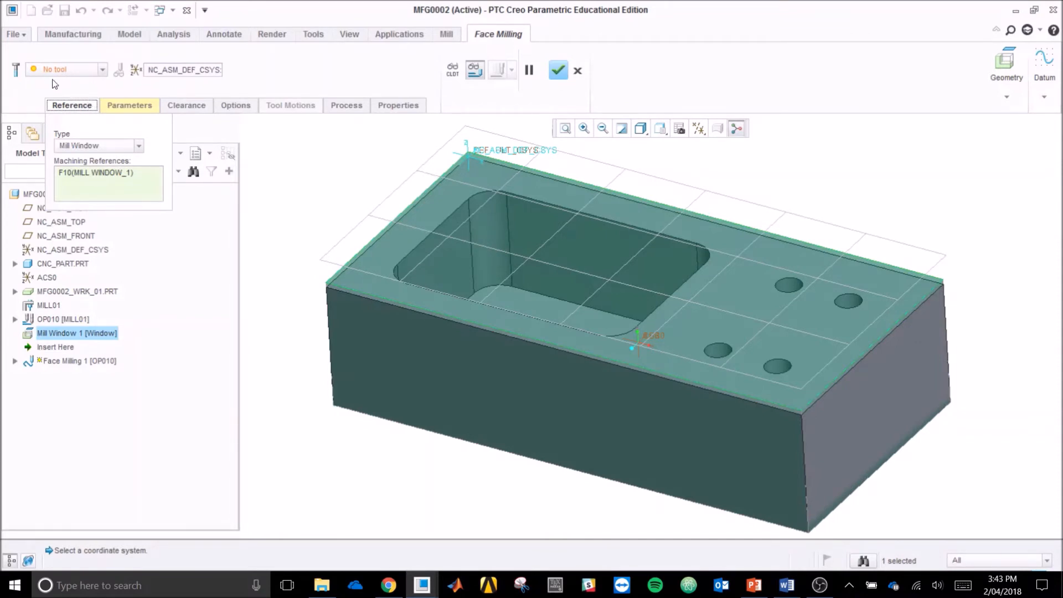
Step: Define an end mill named face_mill_80 with an 80 mm cutter diameter and assign it to the face milling step
{"action": "left_click", "coordinate": [16, 70]}
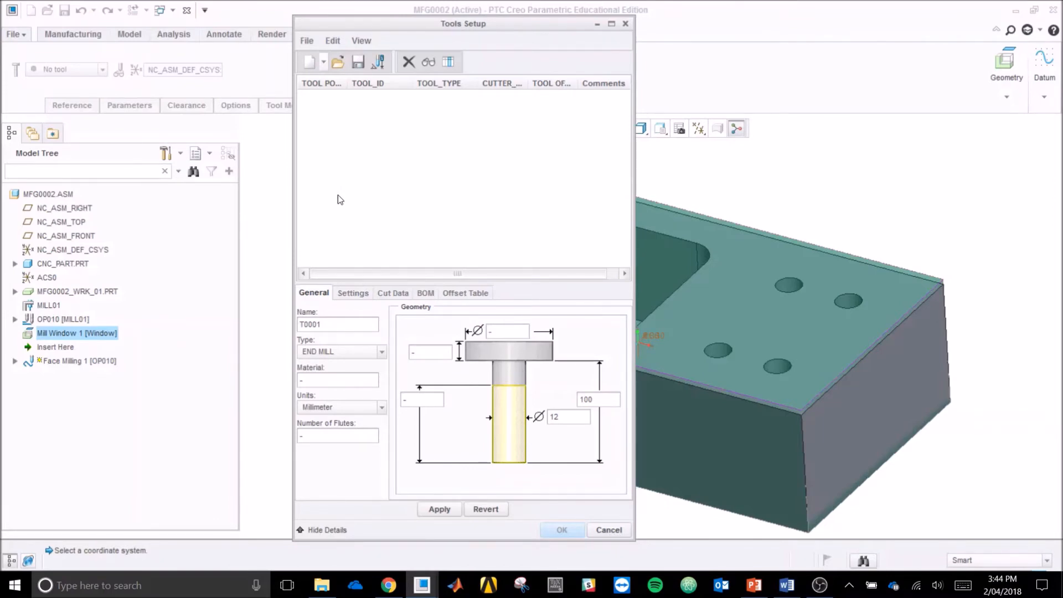
{"action": "double_click", "coordinate": [339, 320]}
{"action": "type", "text": "face_mill_80"}
{"action": "double_click", "coordinate": [558, 416]}
{"action": "type", "text": "50"}
{"action": "key", "text": "BackSpace"}
{"action": "key", "text": "BackSpace"}
{"action": "type", "text": "80"}
{"action": "double_click", "coordinate": [600, 399]}
{"action": "double_click", "coordinate": [575, 420]}
{"action": "left_click", "coordinate": [441, 511]}
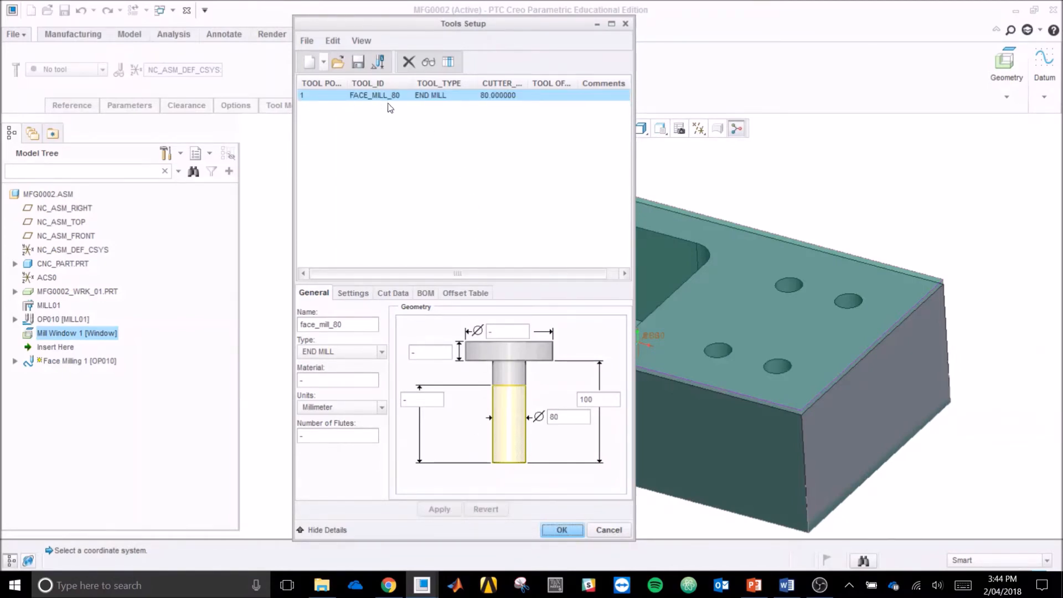
{"action": "left_click", "coordinate": [562, 530]}
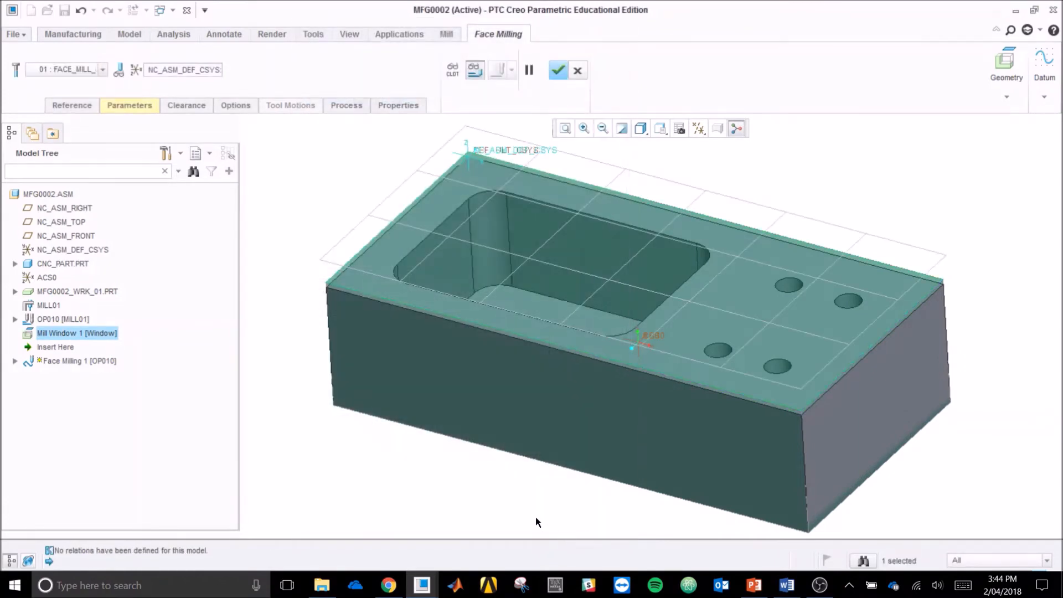
Step: Set the face milling parameters CUT_FEED to 600, STEP_DEPTH to 2 and STEP_OVER to 60
{"action": "left_click", "coordinate": [145, 105]}
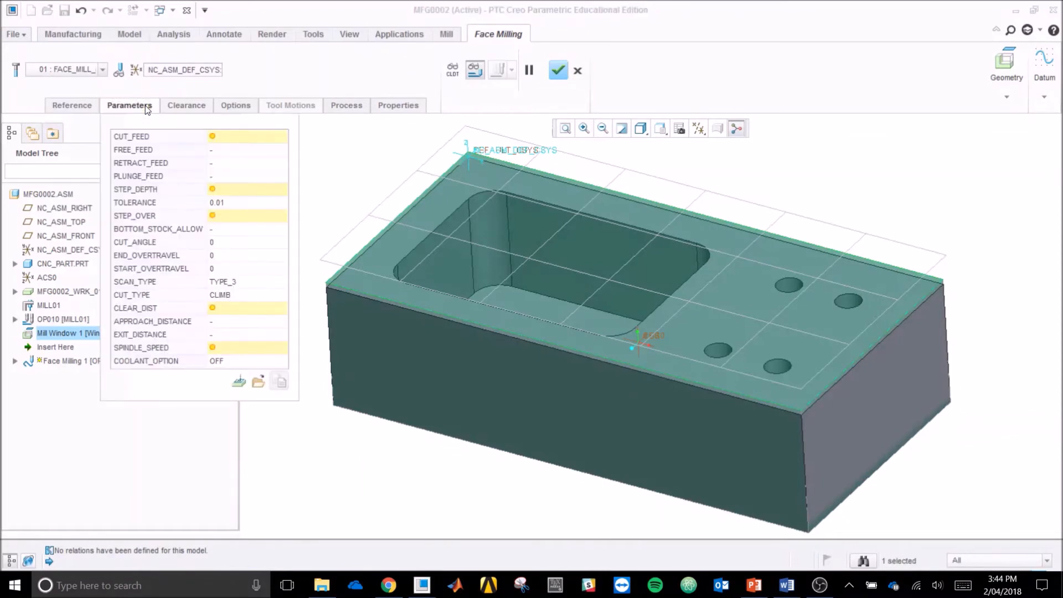
{"action": "left_click", "coordinate": [255, 137]}
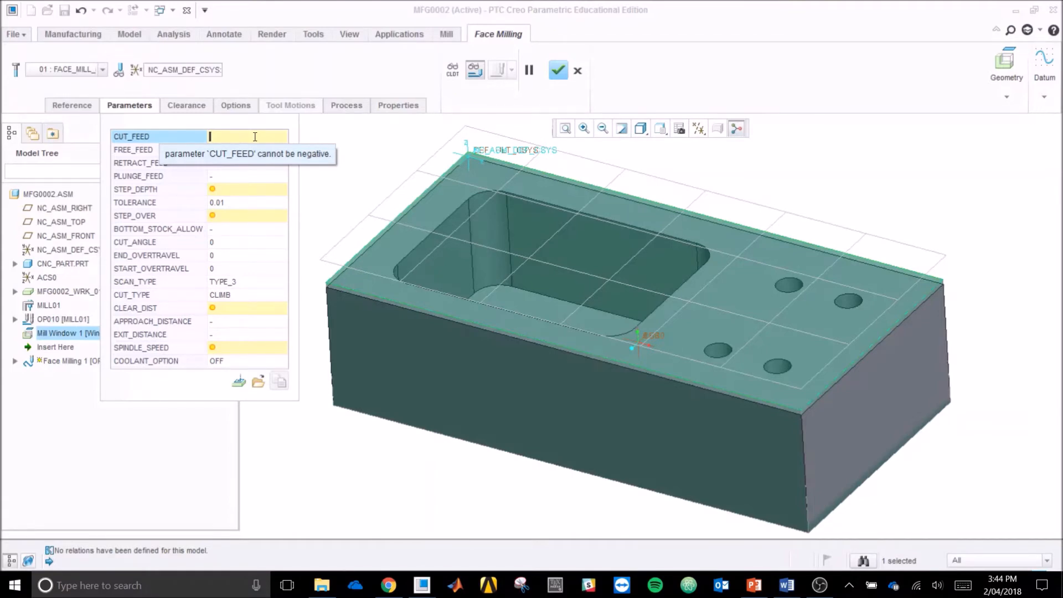
{"action": "type", "text": "600"}
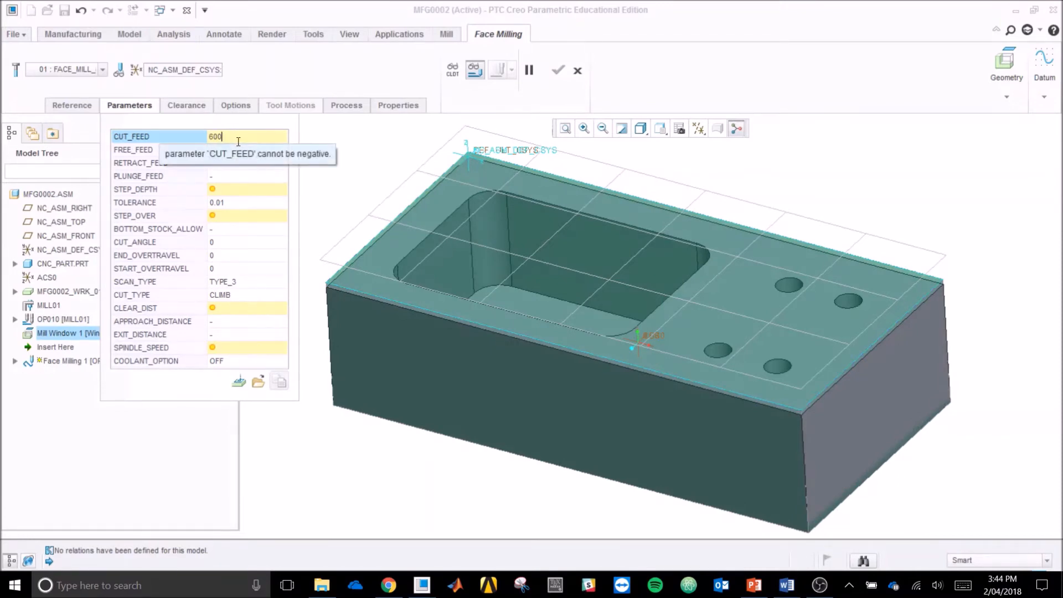
{"action": "left_click", "coordinate": [248, 189]}
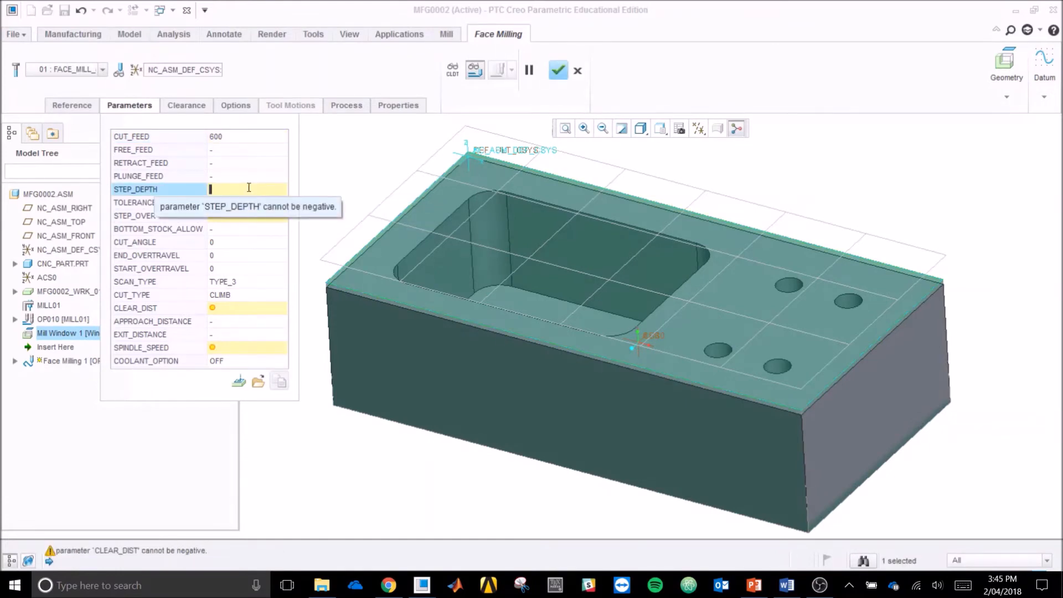
{"action": "type", "text": "2"}
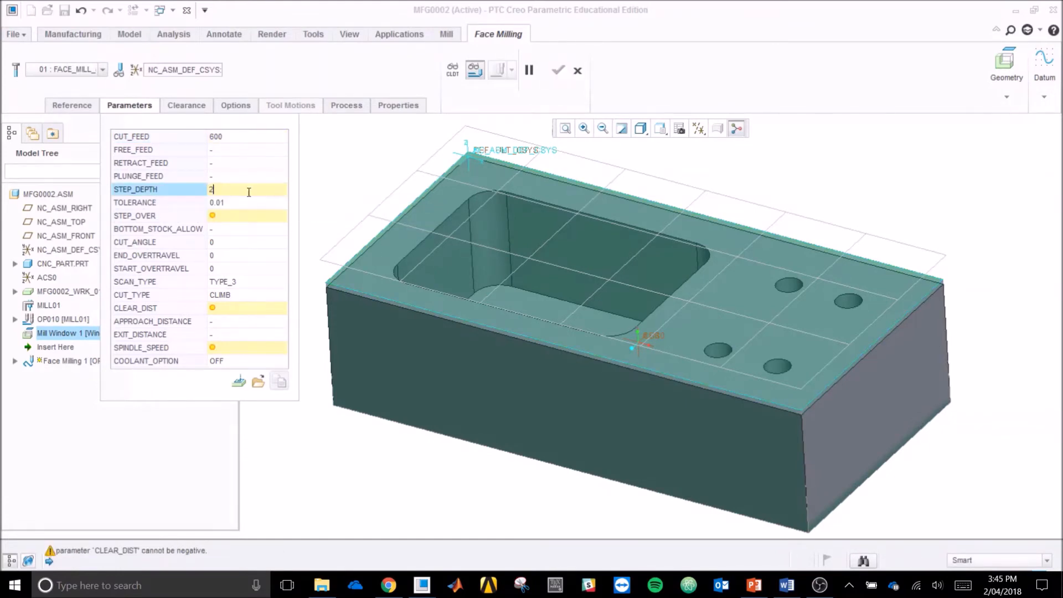
{"action": "left_click", "coordinate": [250, 216]}
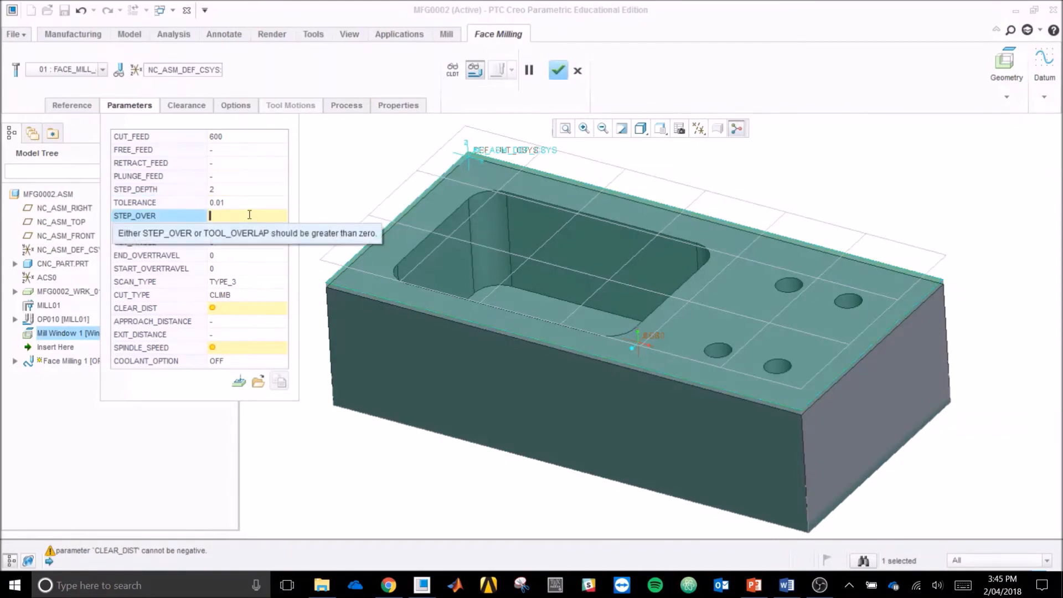
{"action": "type", "text": "60"}
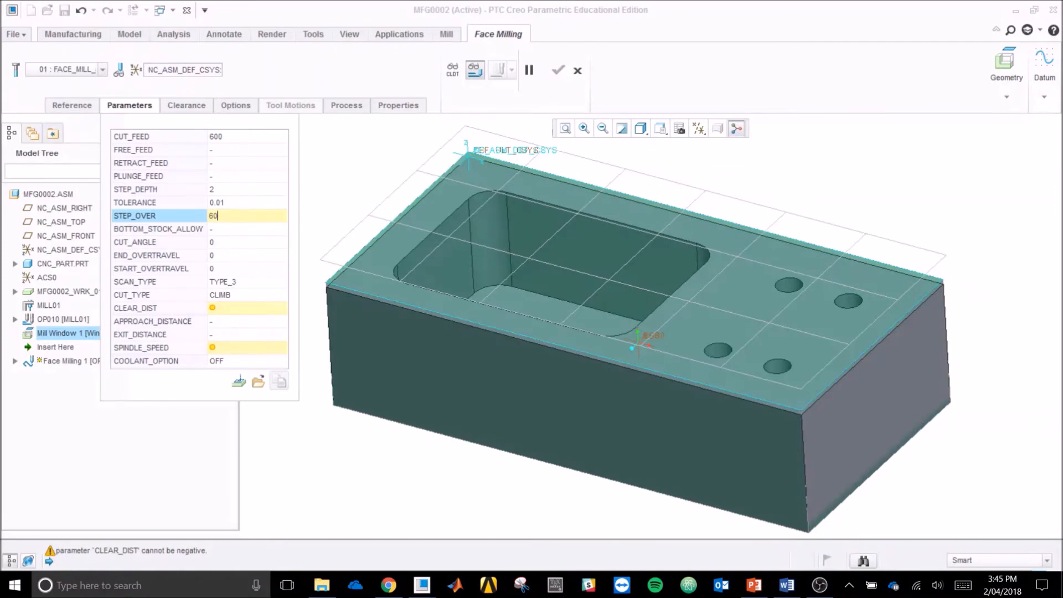
Step: Set CLEAR_DIST to 20, SPINDLE_SPEED to 1800 and COOLANT_OPTION to FLOOD for the face milling step
{"action": "left_click", "coordinate": [244, 309]}
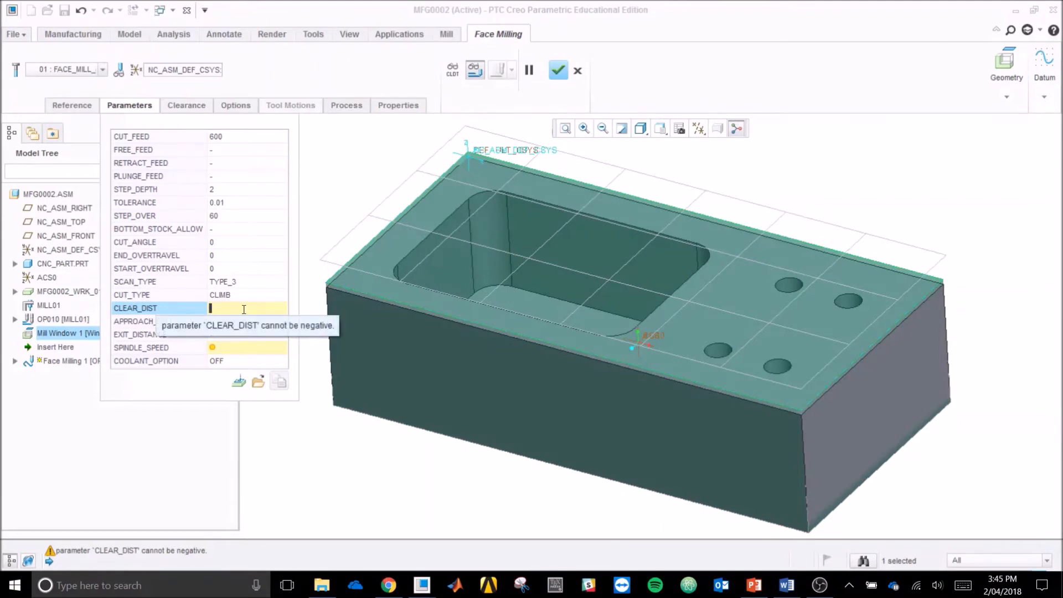
{"action": "type", "text": "20"}
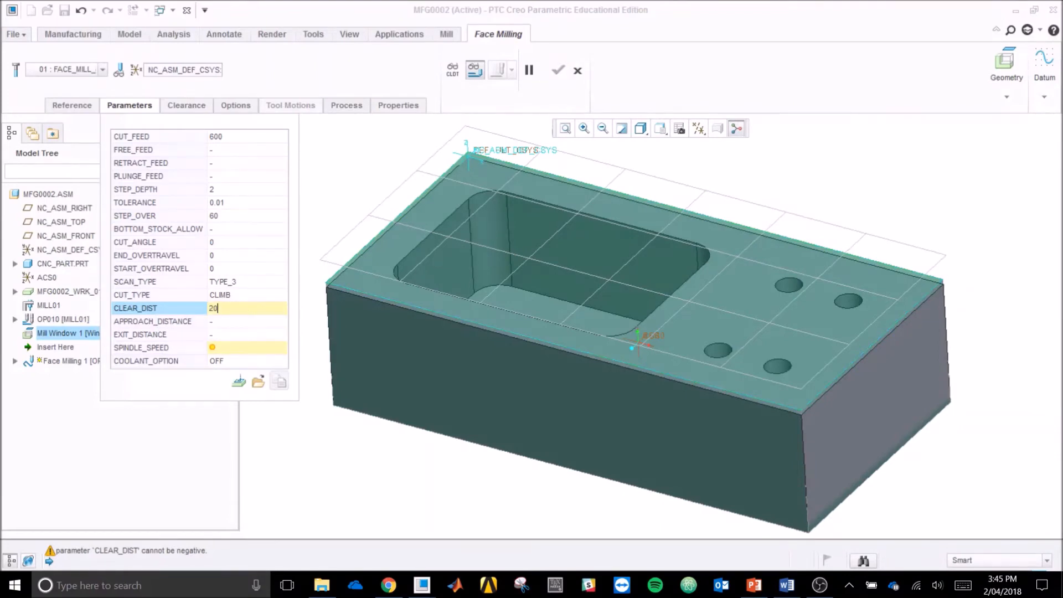
{"action": "left_click", "coordinate": [235, 348]}
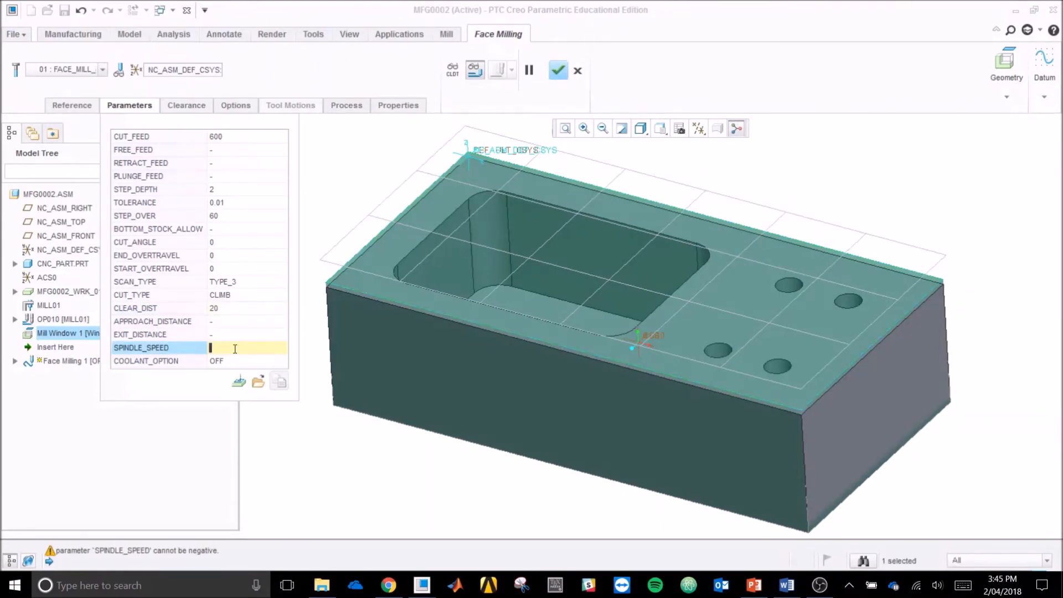
{"action": "type", "text": "1800"}
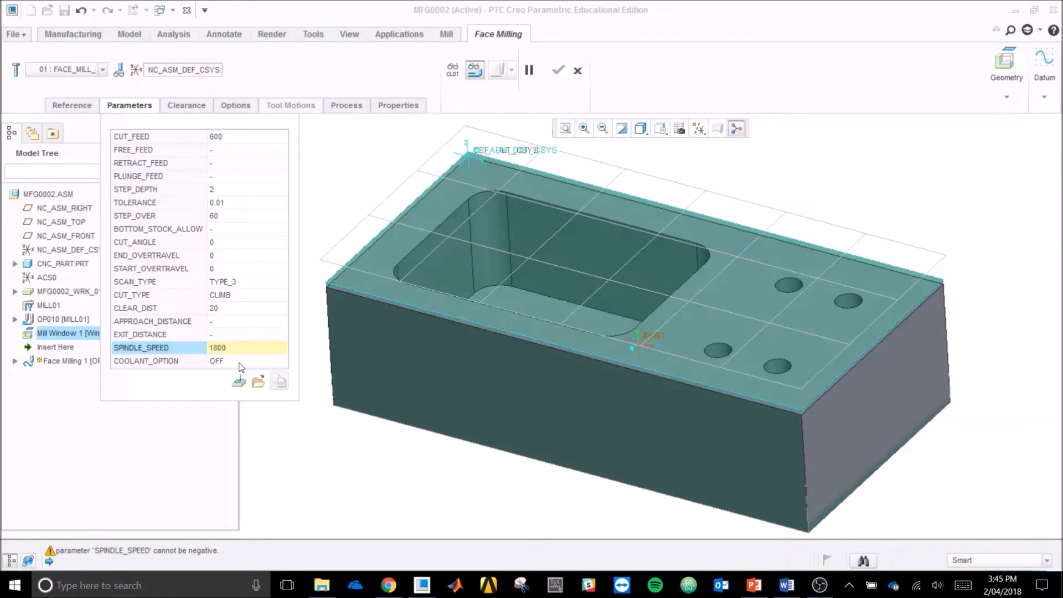
{"action": "left_click", "coordinate": [239, 362]}
{"action": "left_click", "coordinate": [283, 361]}
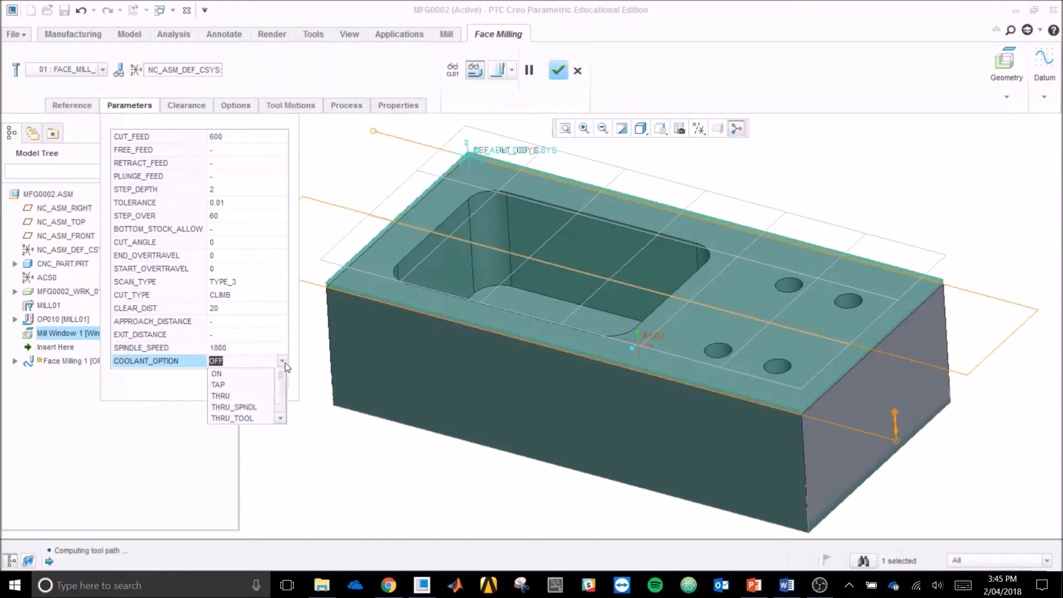
{"action": "left_click", "coordinate": [253, 371]}
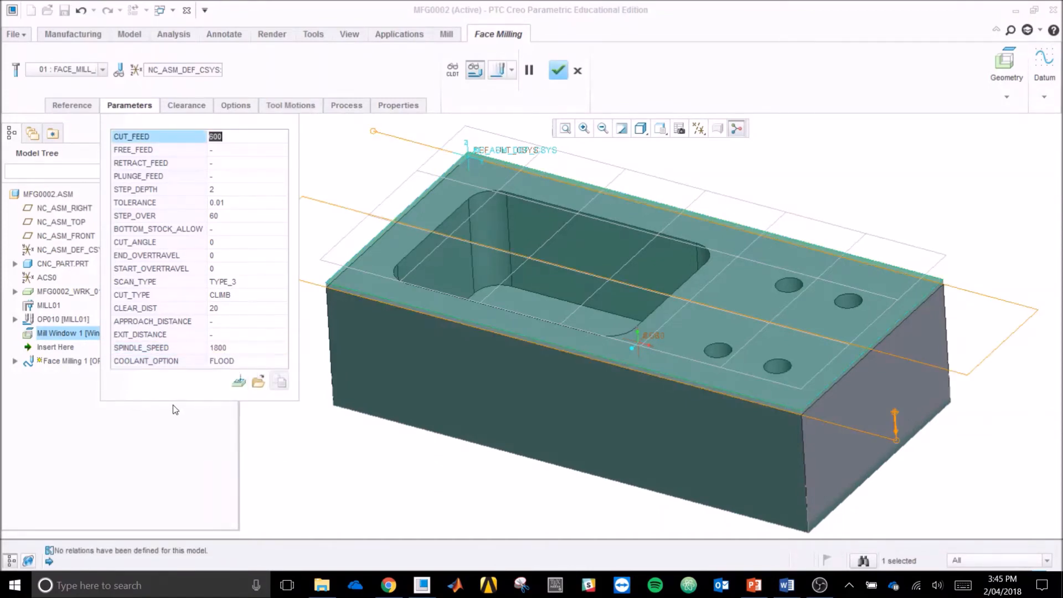
Step: Check the face milling step's retract plane and clearance settings, and complete the step
{"action": "left_click", "coordinate": [190, 105]}
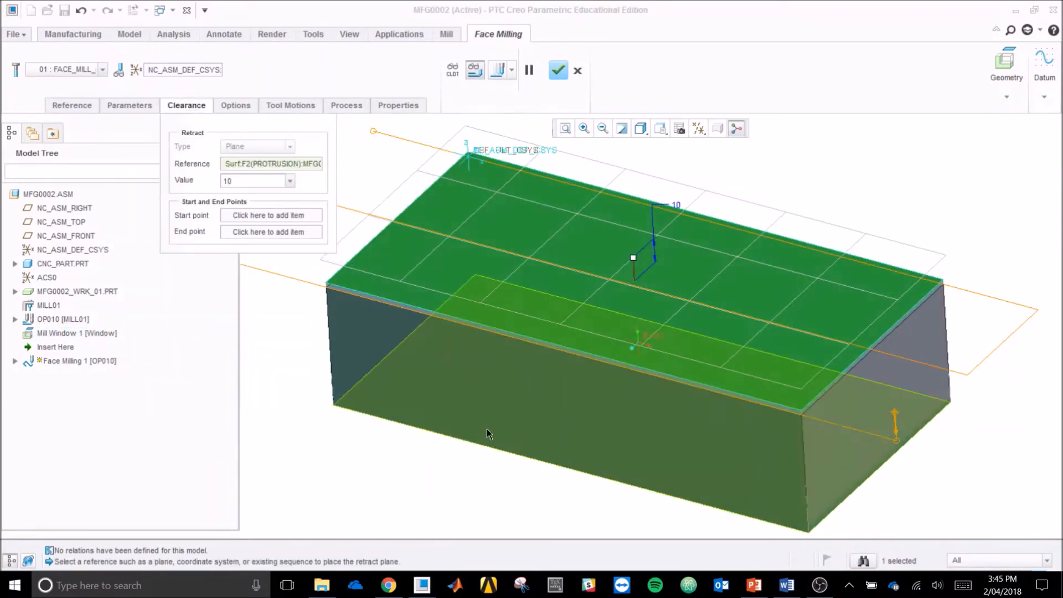
{"action": "middle_click_drag", "start_coordinate": [909, 208], "coordinate": [661, 358]}
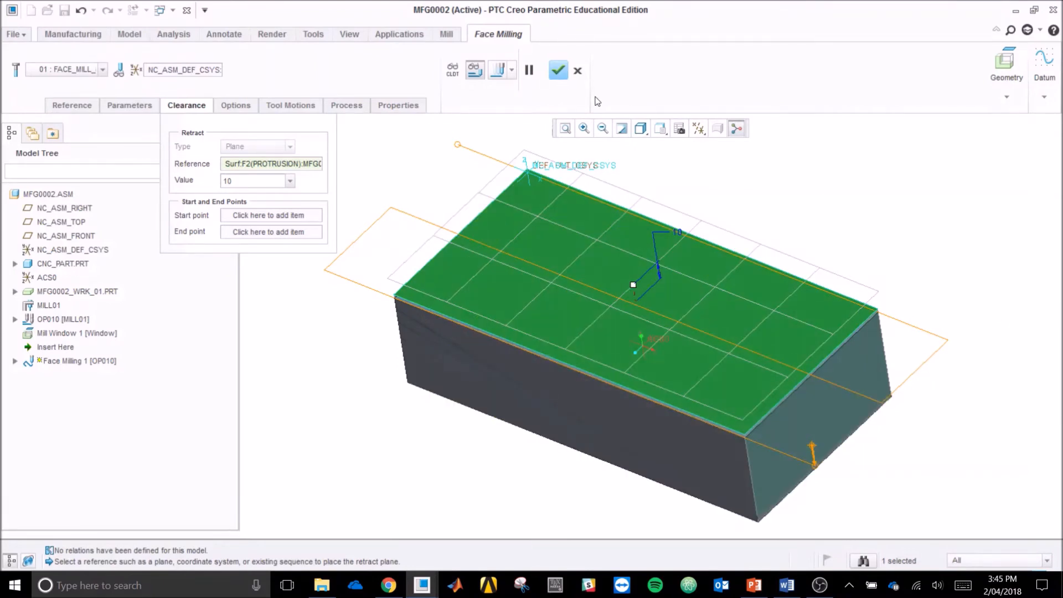
{"action": "left_click", "coordinate": [559, 73]}
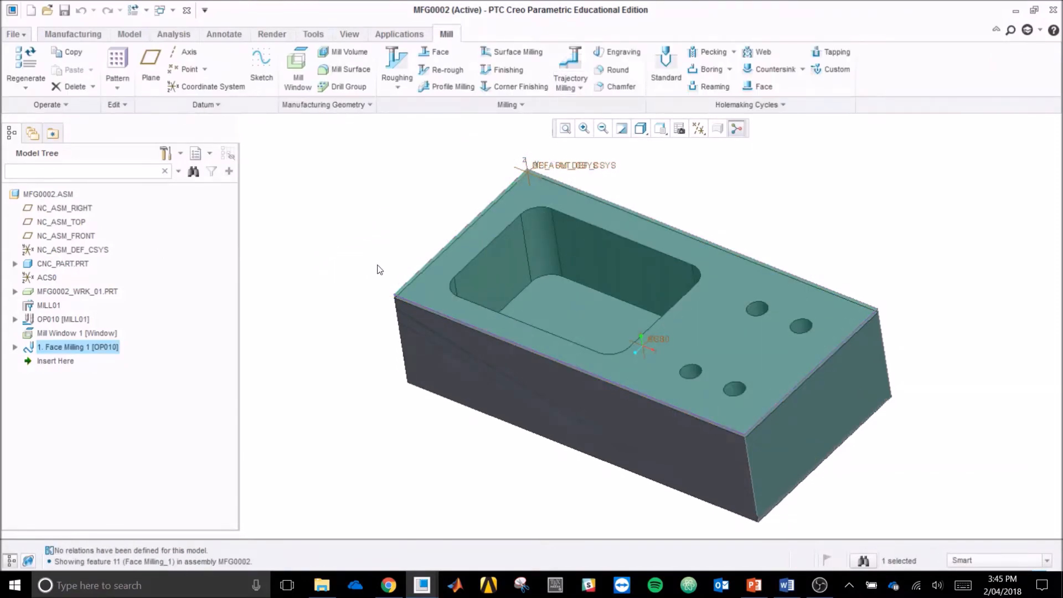
Step: Play the tool path of Face Milling 1 at a slightly raised display speed and close the playback
{"action": "middle_click_drag", "start_coordinate": [373, 267], "coordinate": [371, 261]}
{"action": "scroll", "coordinate": [557, 281], "scroll_direction": "down", "scroll_amount": 2}
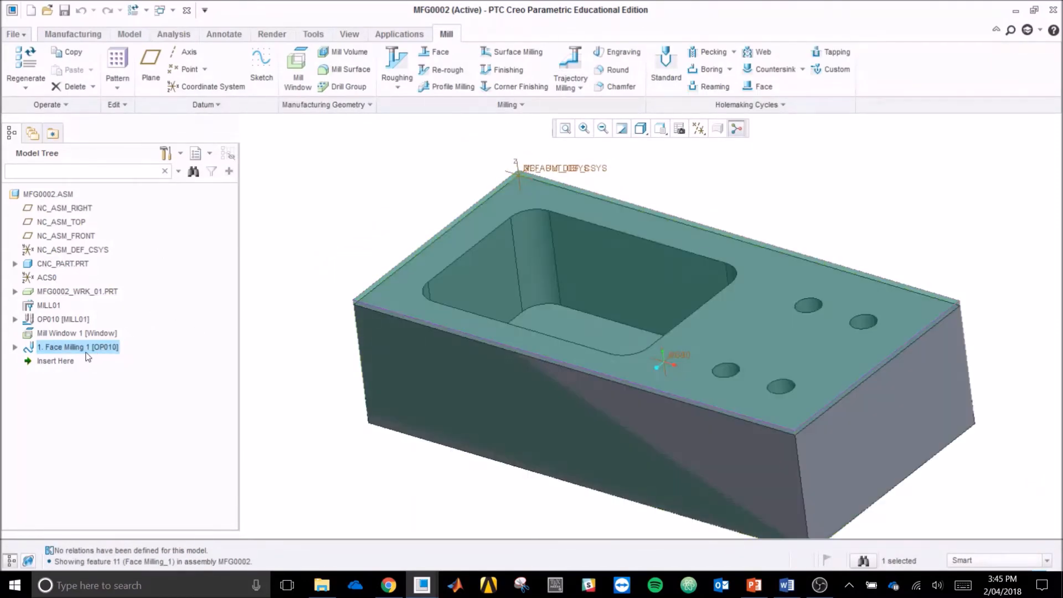
{"action": "right_click", "coordinate": [88, 351]}
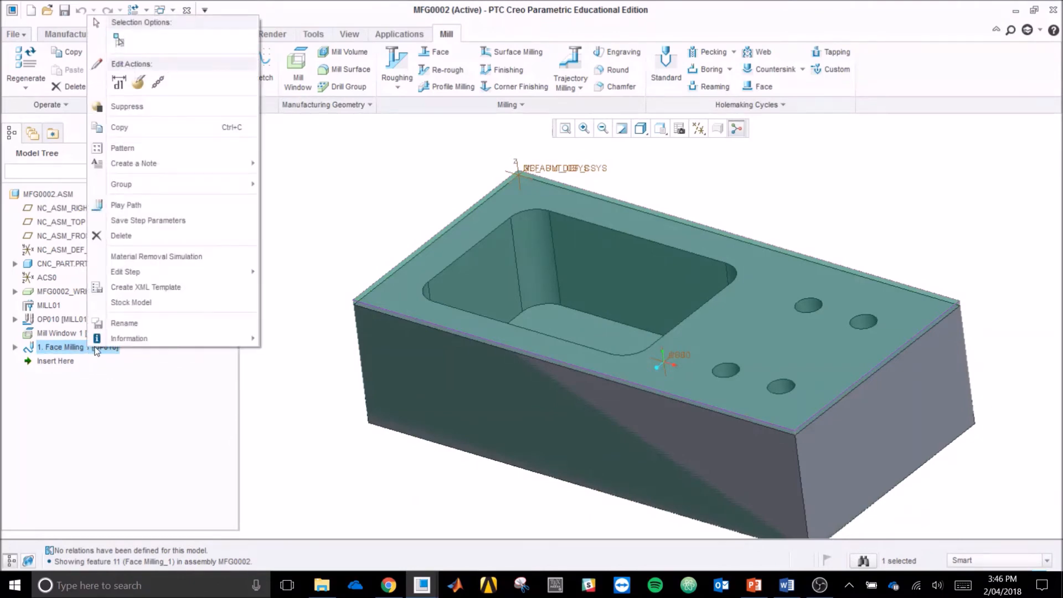
{"action": "left_click", "coordinate": [181, 206]}
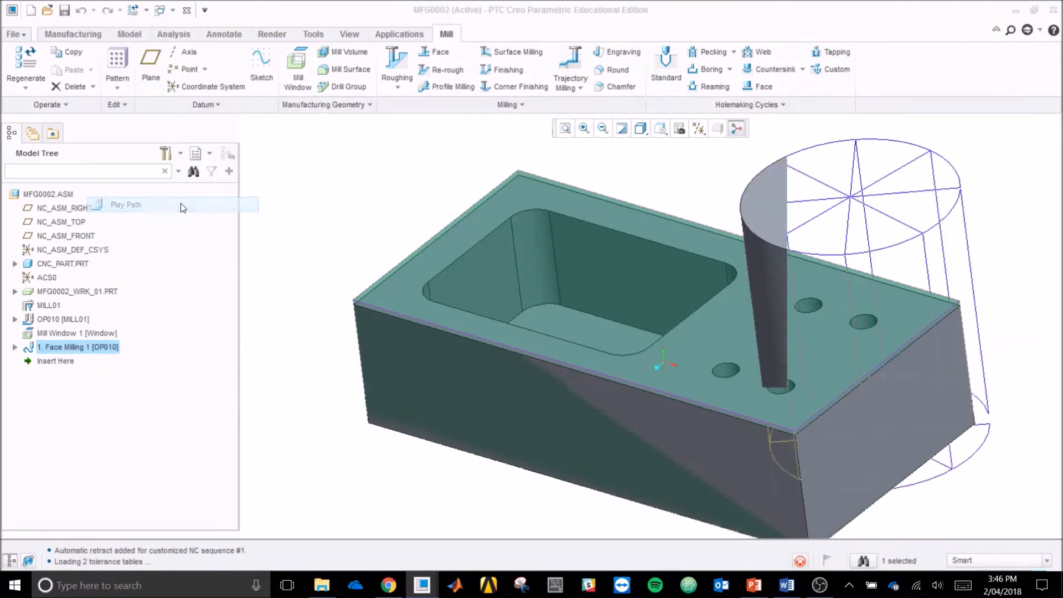
{"action": "left_click_drag", "start_coordinate": [187, 351], "coordinate": [298, 217]}
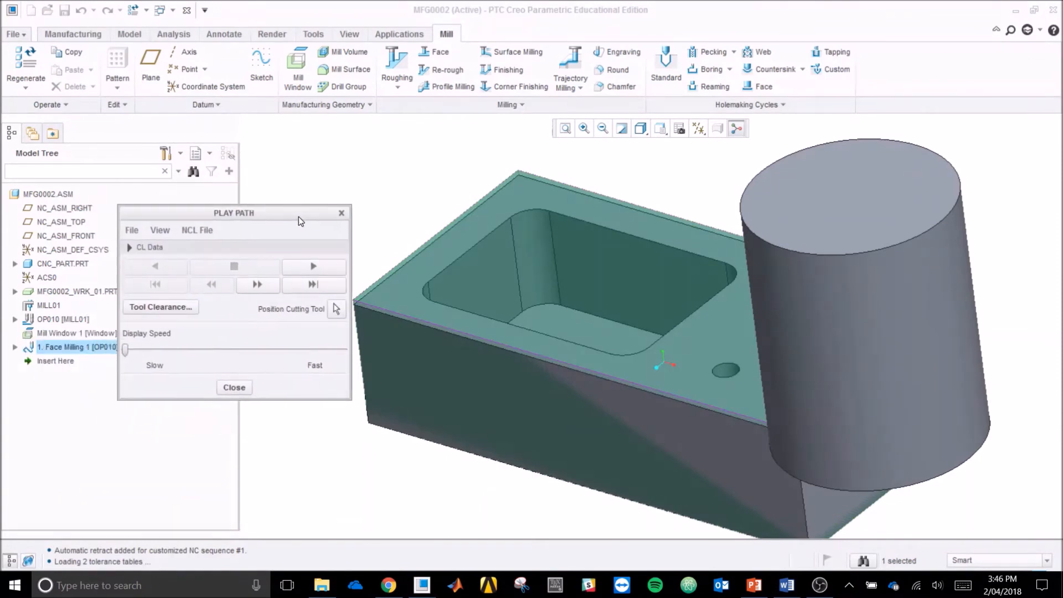
{"action": "left_click_drag", "start_coordinate": [125, 349], "coordinate": [137, 350]}
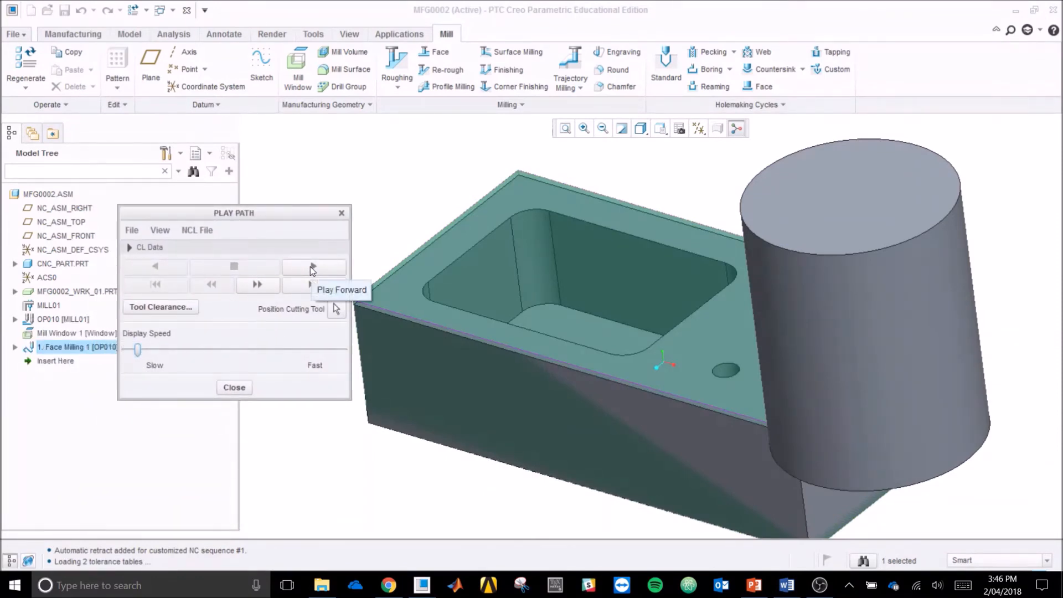
{"action": "left_click", "coordinate": [310, 267]}
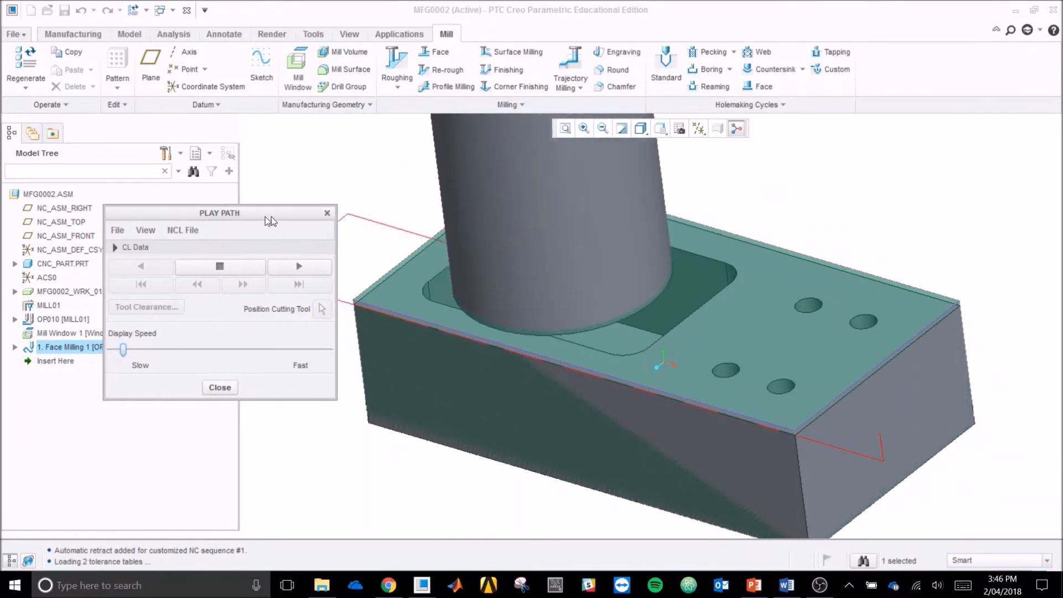
{"action": "left_click_drag", "start_coordinate": [277, 215], "coordinate": [201, 235]}
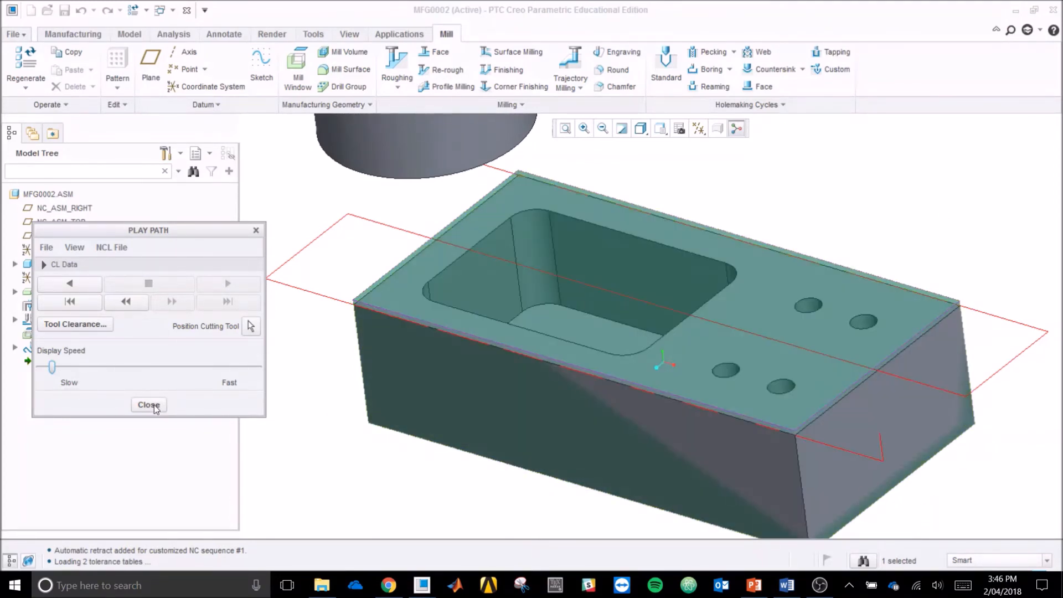
{"action": "left_click", "coordinate": [148, 405]}
{"action": "left_click", "coordinate": [316, 465]}
{"action": "middle_click_drag", "start_coordinate": [328, 468], "coordinate": [323, 471]}
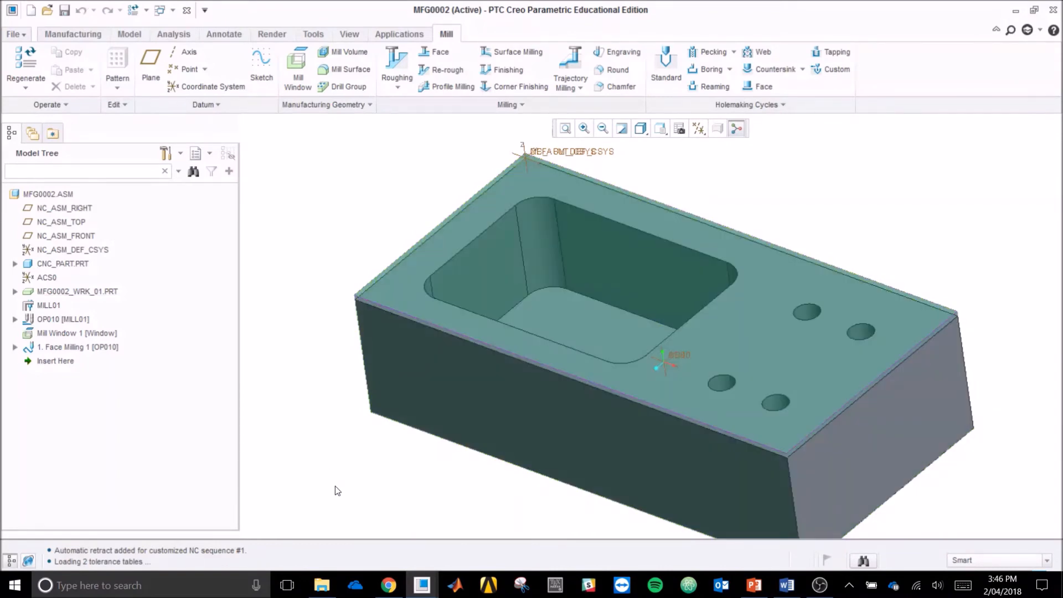
Step: Start a sketched mill window after Face Milling 1, with the CNC part's top face as the window plane, and enter its sketch
{"action": "left_click", "coordinate": [55, 361]}
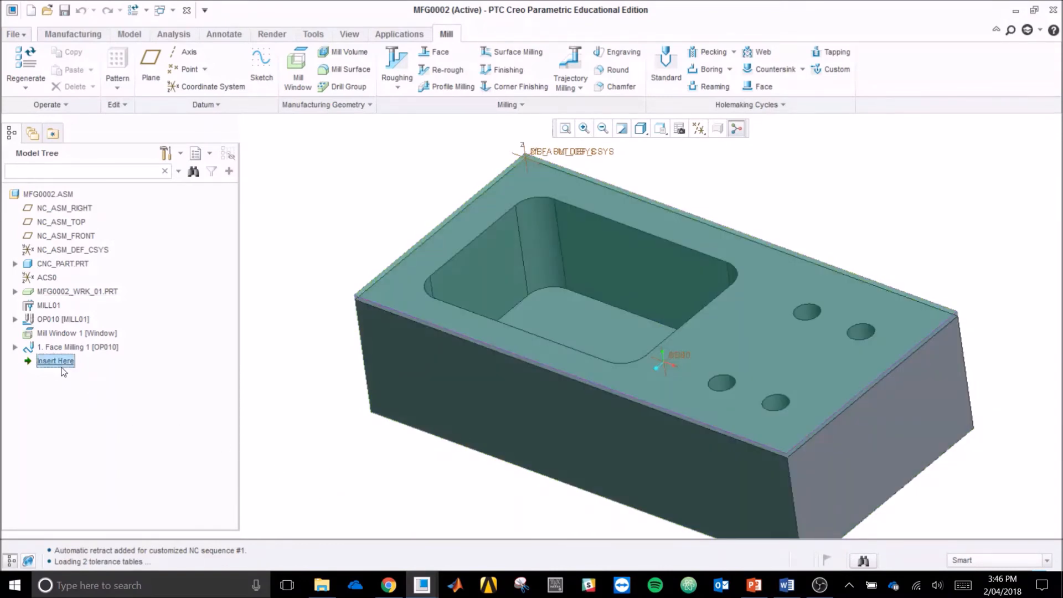
{"action": "left_click", "coordinate": [298, 70]}
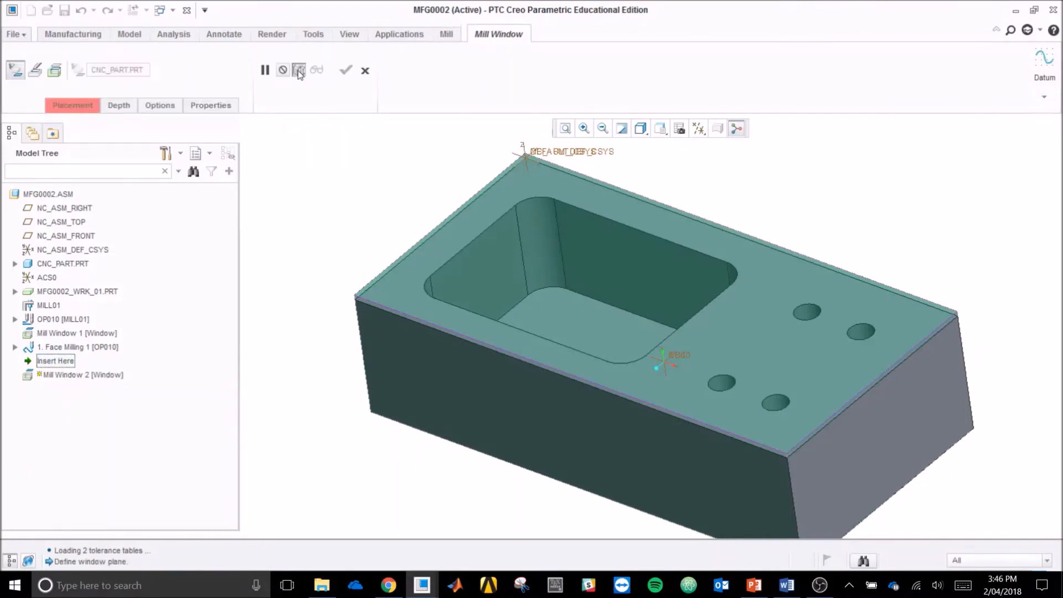
{"action": "left_click", "coordinate": [35, 71]}
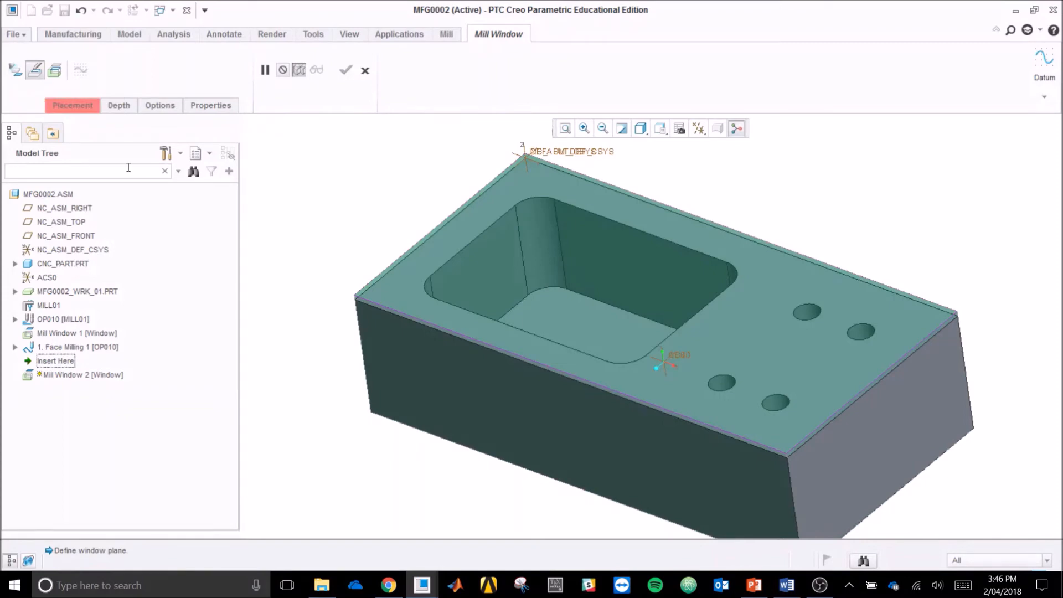
{"action": "right_click", "coordinate": [399, 278]}
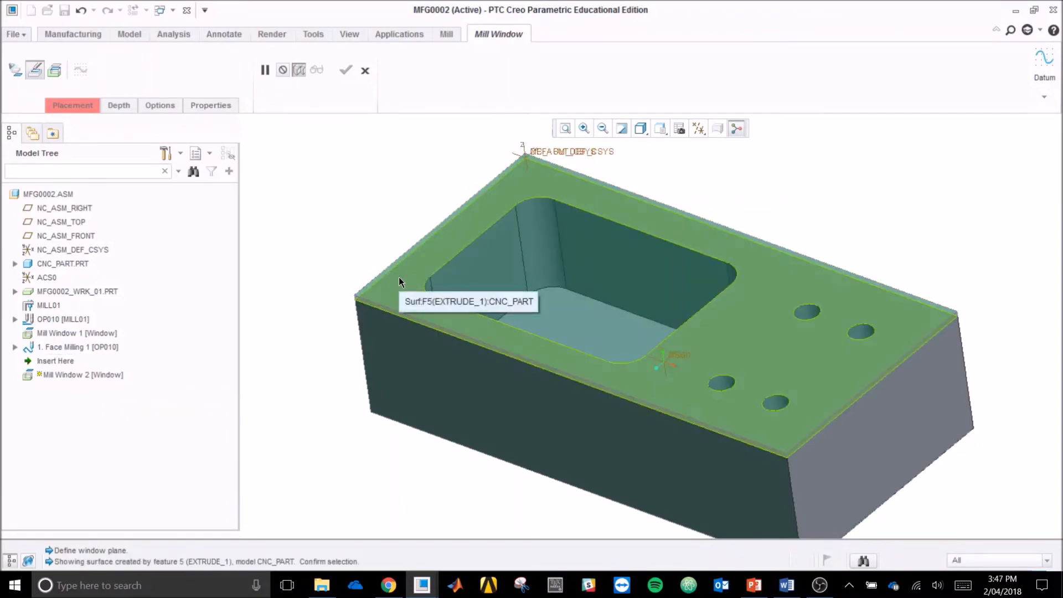
{"action": "left_click", "coordinate": [399, 279]}
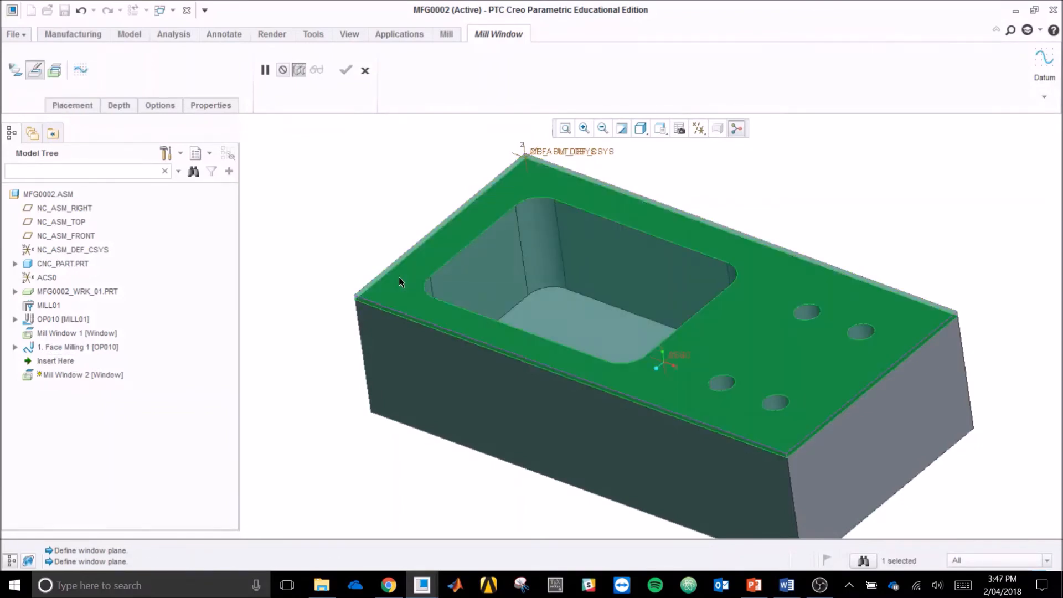
{"action": "left_click", "coordinate": [84, 72]}
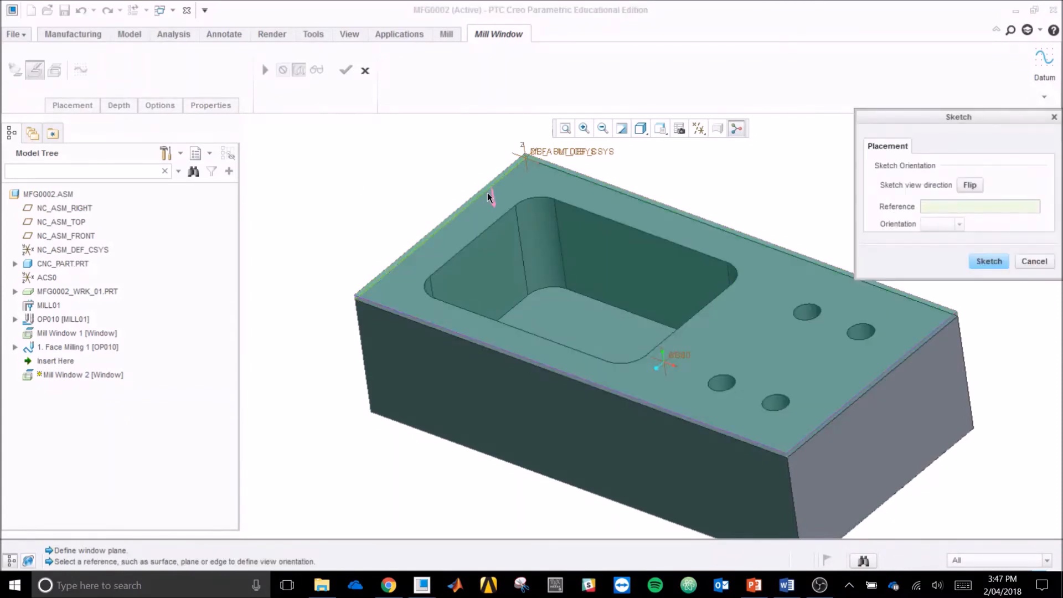
{"action": "left_click", "coordinate": [989, 261]}
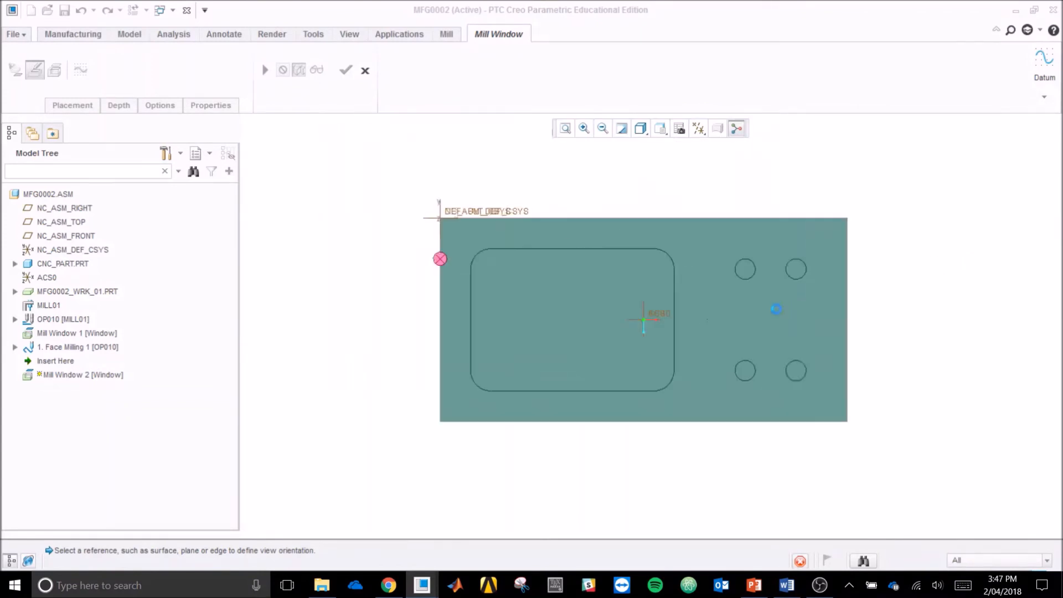
Step: Project the straight edges and rounded corners of the rectangular pocket into the sketch as a closed loop, without adding sketch references
{"action": "scroll", "coordinate": [677, 313], "scroll_direction": "up", "scroll_amount": 1}
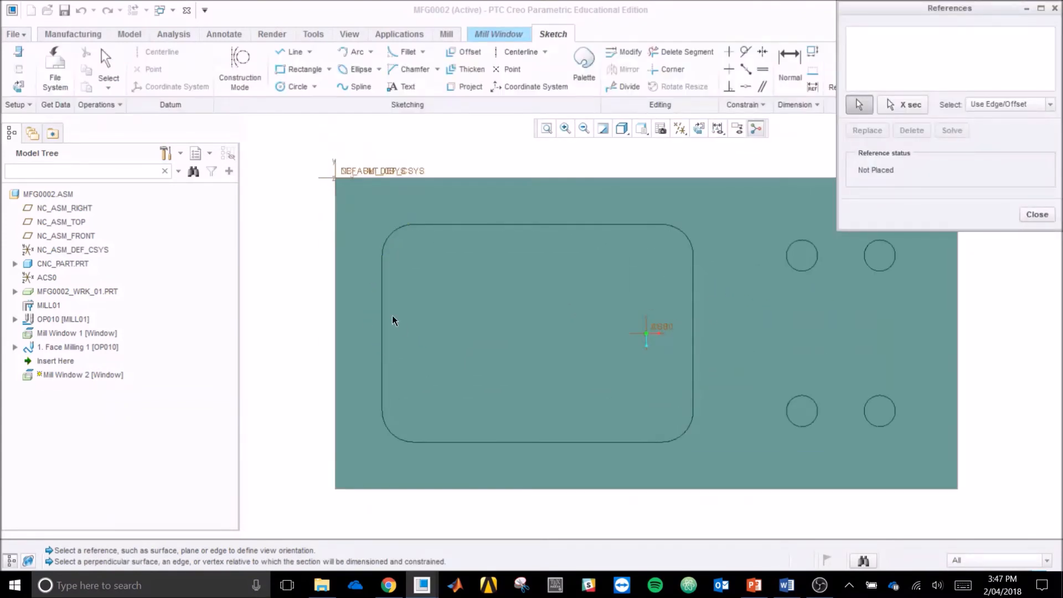
{"action": "left_click", "coordinate": [464, 87]}
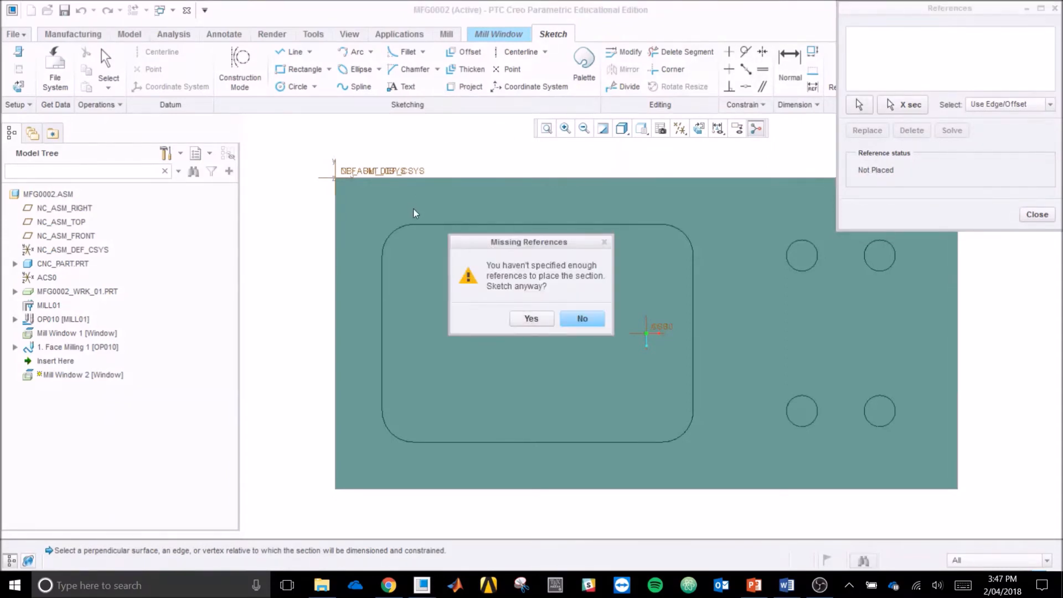
{"action": "left_click", "coordinate": [532, 317]}
{"action": "left_click", "coordinate": [388, 237]}
{"action": "left_click", "coordinate": [387, 332]}
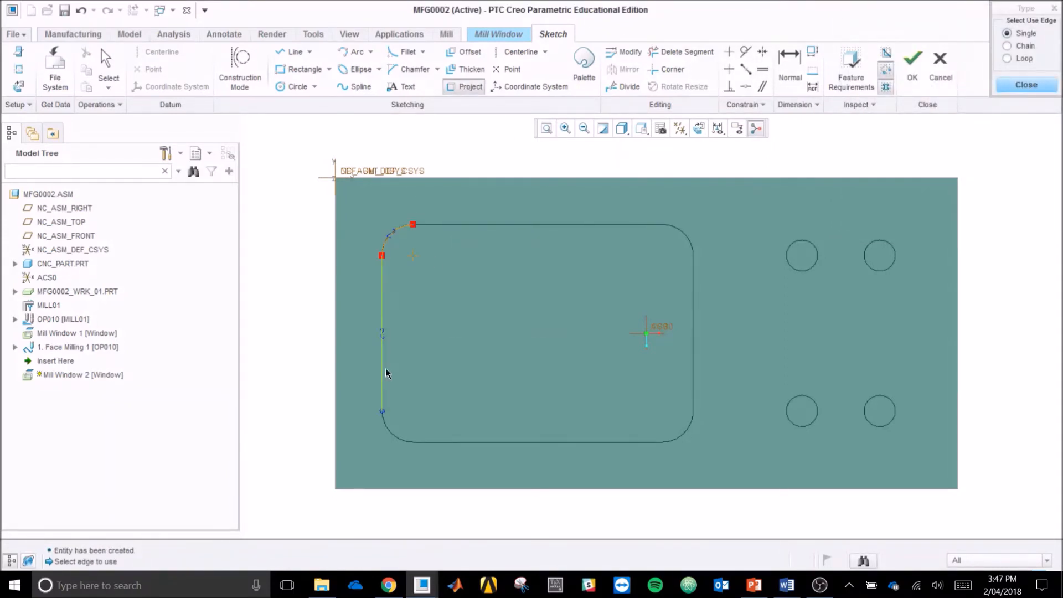
{"action": "left_click", "coordinate": [393, 438]}
{"action": "left_click", "coordinate": [652, 442]}
{"action": "left_click", "coordinate": [678, 436]}
{"action": "left_click", "coordinate": [693, 367]}
{"action": "left_click", "coordinate": [678, 228]}
{"action": "left_click", "coordinate": [628, 232]}
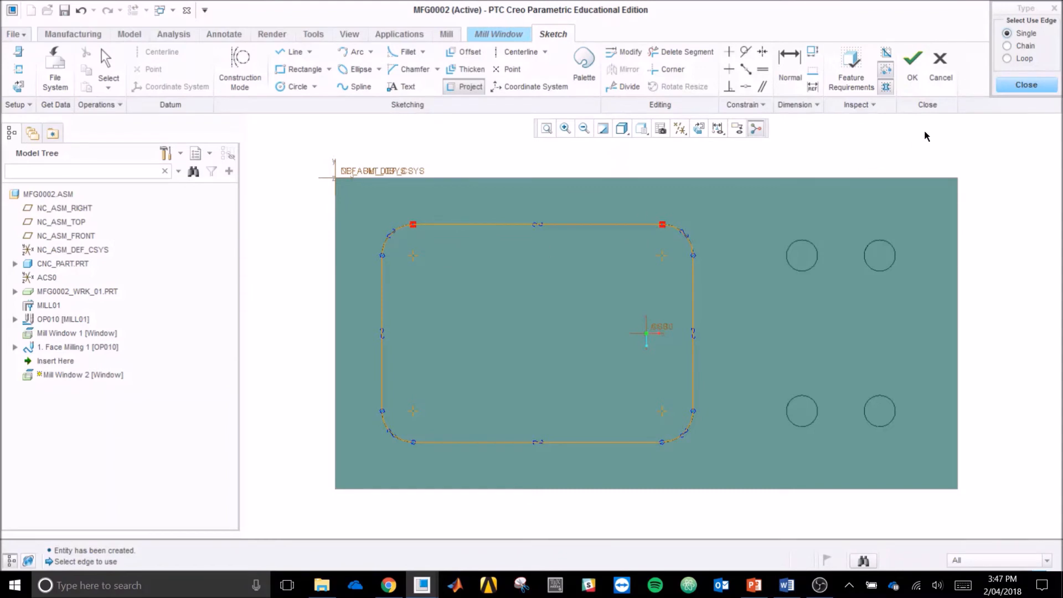
Step: Finish the pocket outline sketch and complete the mill window from it
{"action": "middle_click", "coordinate": [924, 159]}
{"action": "mouse_move", "coordinate": [1006, 291]}
{"action": "middle_mouse_down"}
{"action": "mouse_move", "coordinate": [1009, 263]}
{"action": "mouse_move", "coordinate": [959, 244]}
{"action": "mouse_move", "coordinate": [963, 263]}
{"action": "mouse_move", "coordinate": [987, 258]}
{"action": "middle_mouse_up"}
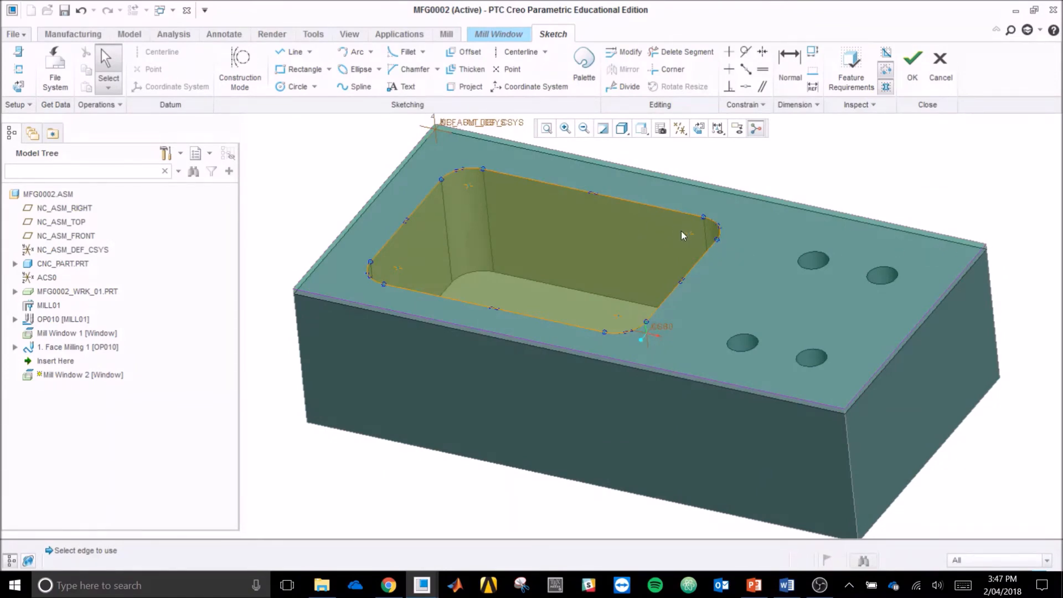
{"action": "left_click", "coordinate": [913, 65]}
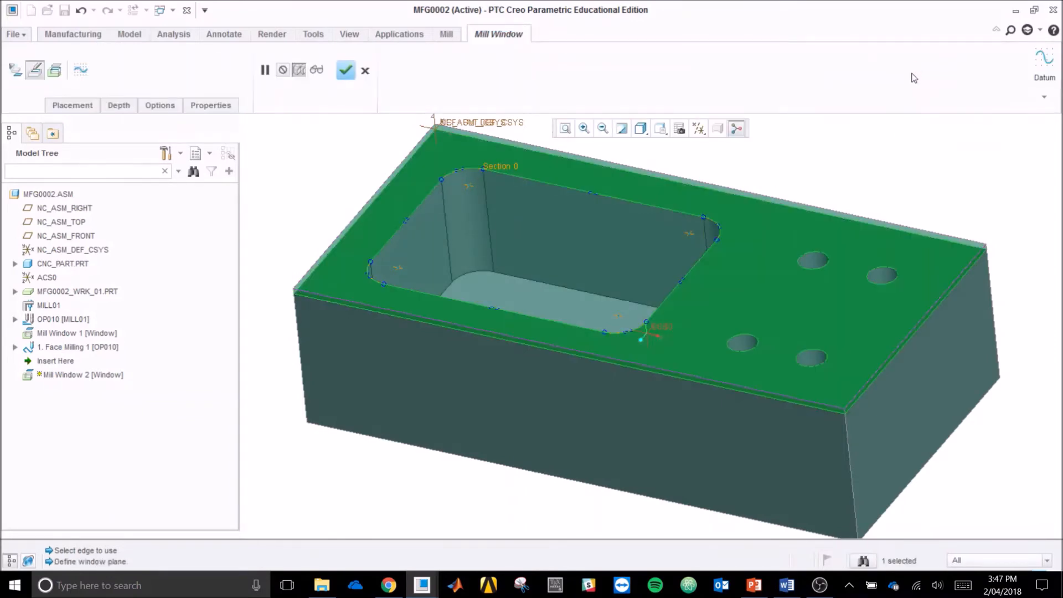
{"action": "left_click", "coordinate": [345, 70]}
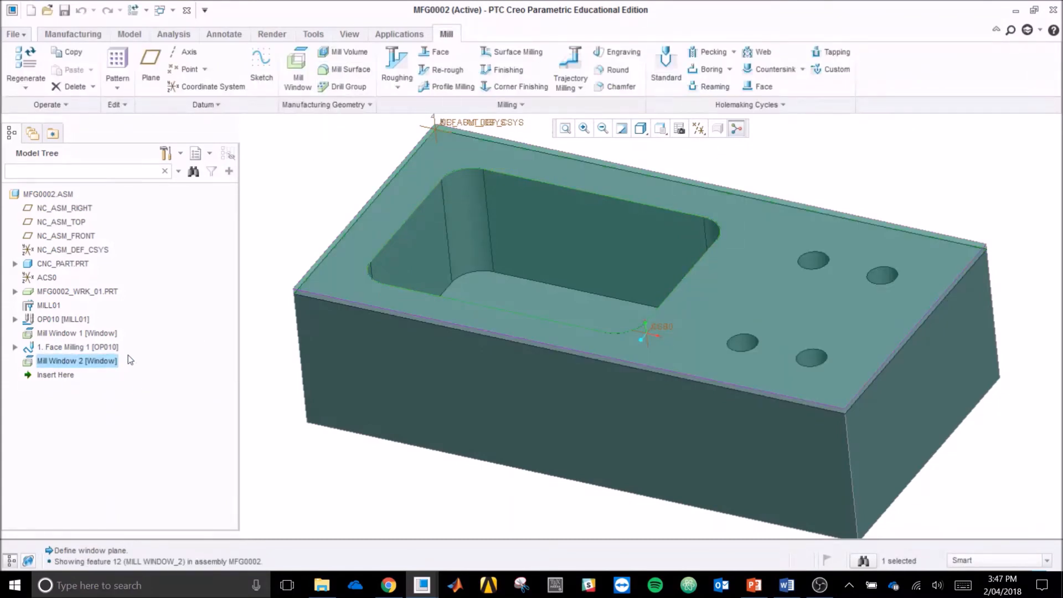
Step: Start a Roughing step and check that it references Mill Window 2
{"action": "left_click", "coordinate": [398, 87]}
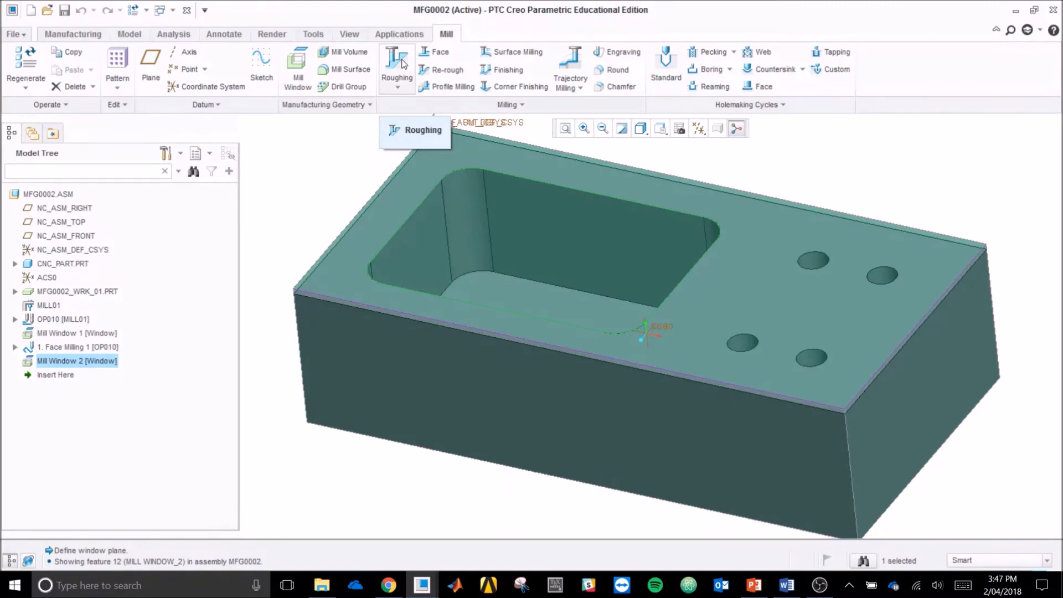
{"action": "left_click", "coordinate": [397, 87]}
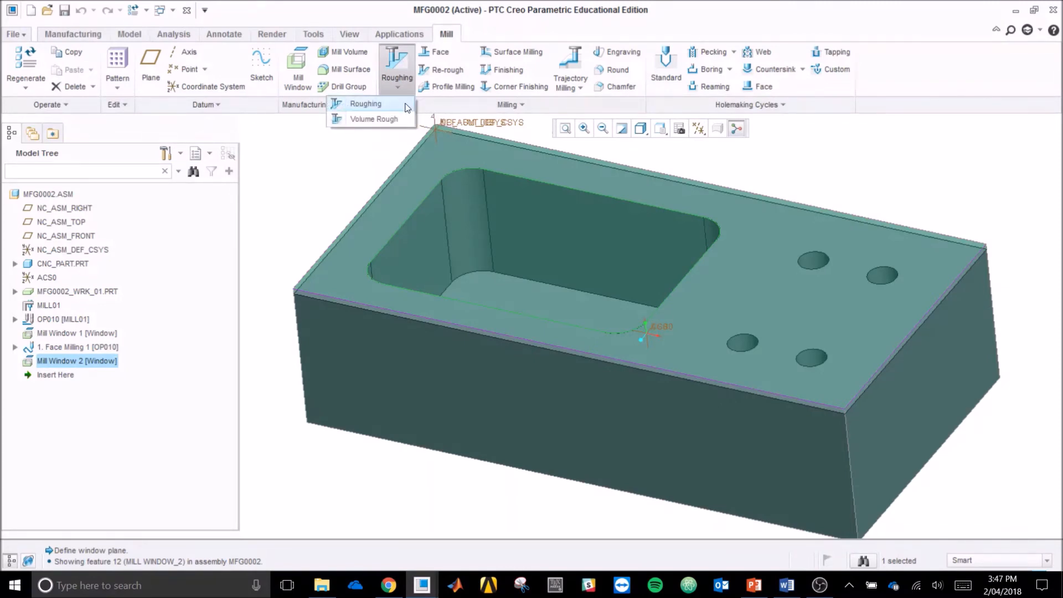
{"action": "left_click", "coordinate": [366, 104]}
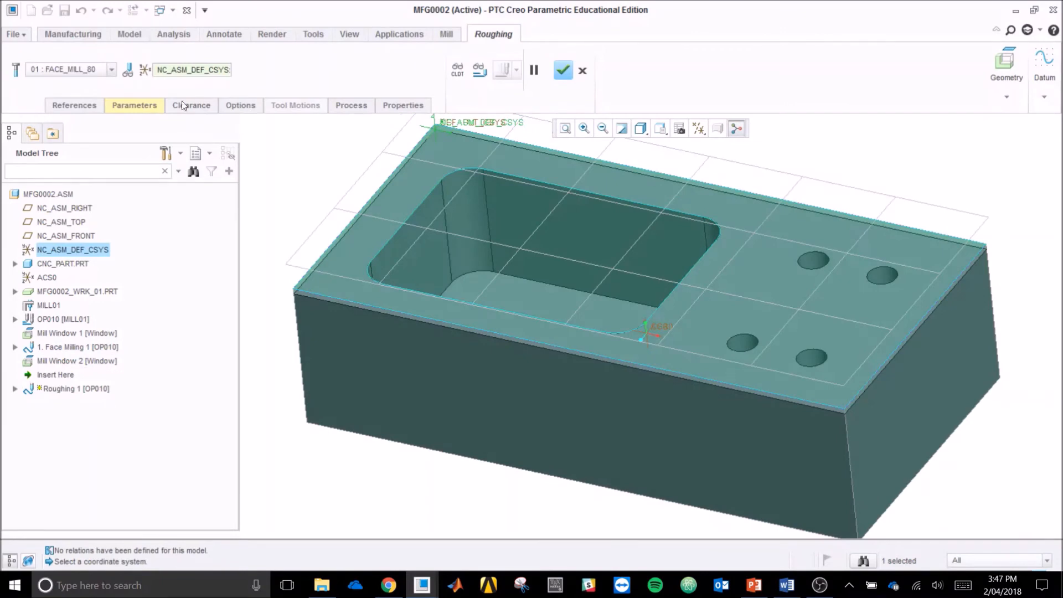
{"action": "left_click", "coordinate": [65, 105]}
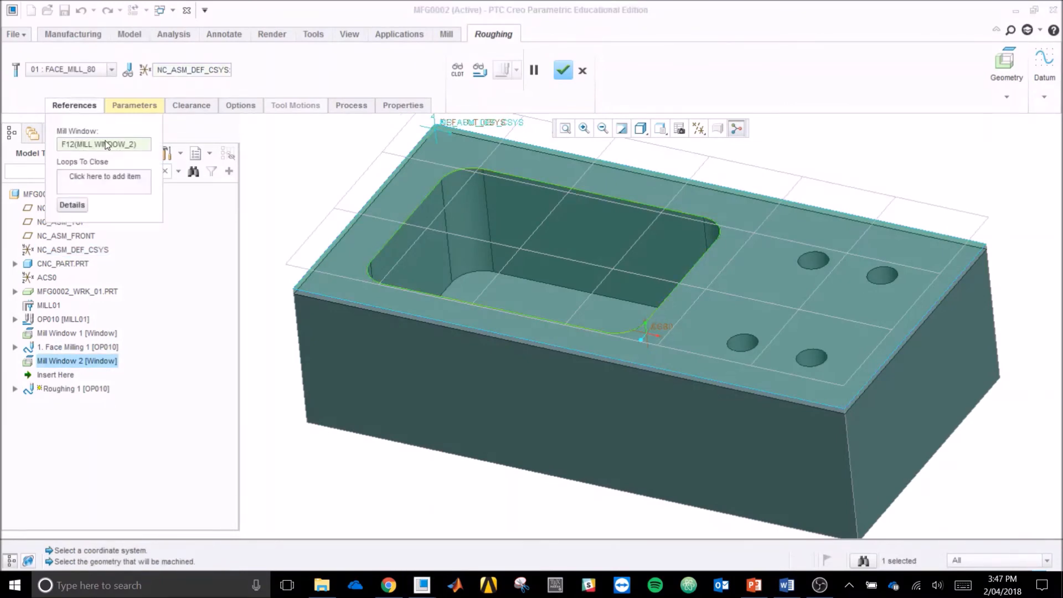
{"action": "left_click", "coordinate": [67, 104]}
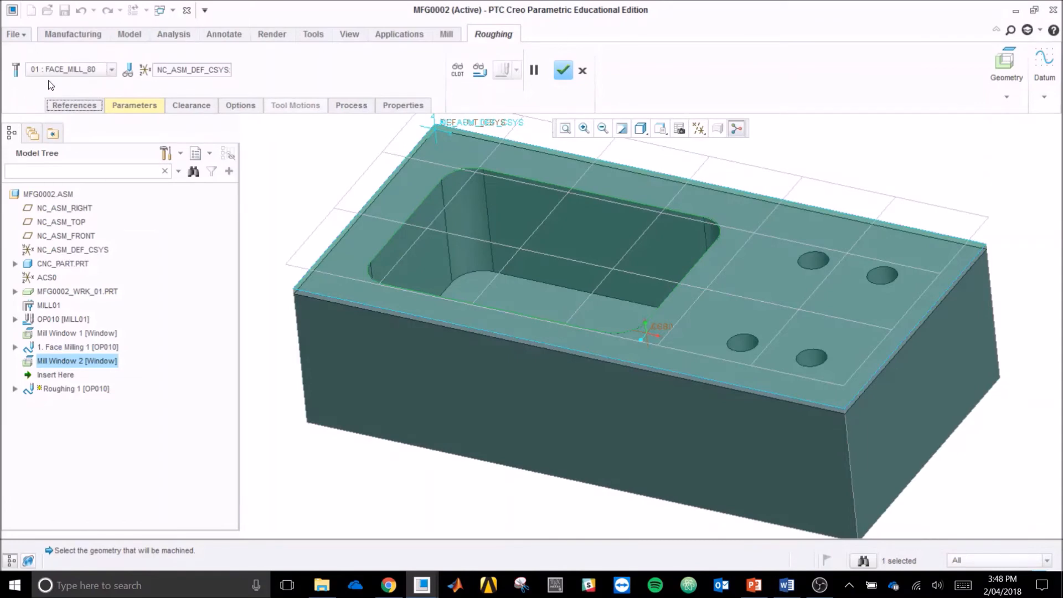
Step: Add an end mill named end_mill_16 with a 16 mm cutter diameter as the roughing tool
{"action": "left_click", "coordinate": [16, 73]}
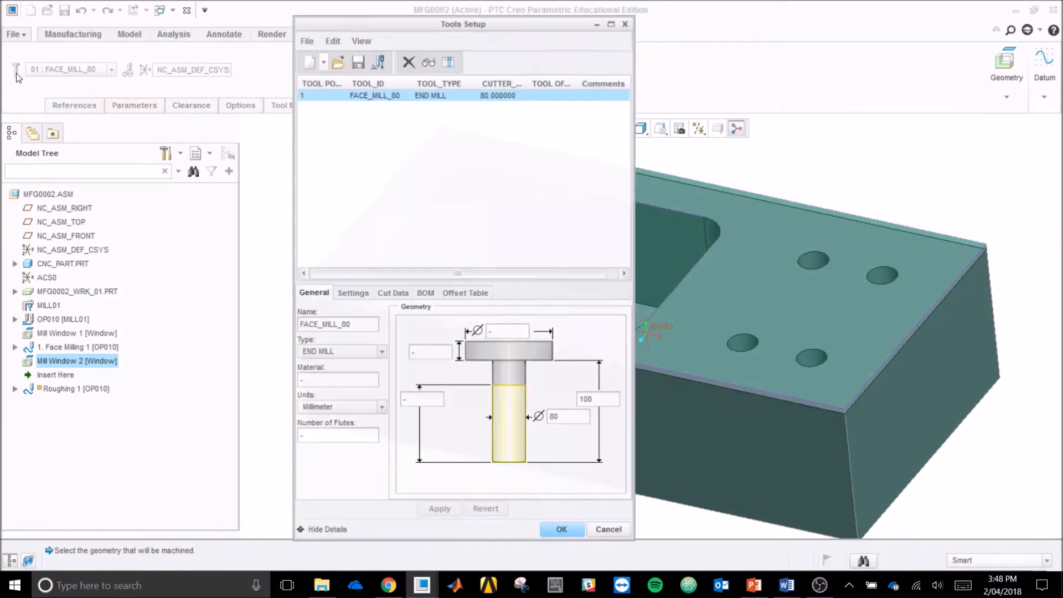
{"action": "left_click", "coordinate": [311, 66]}
{"action": "double_click", "coordinate": [327, 325]}
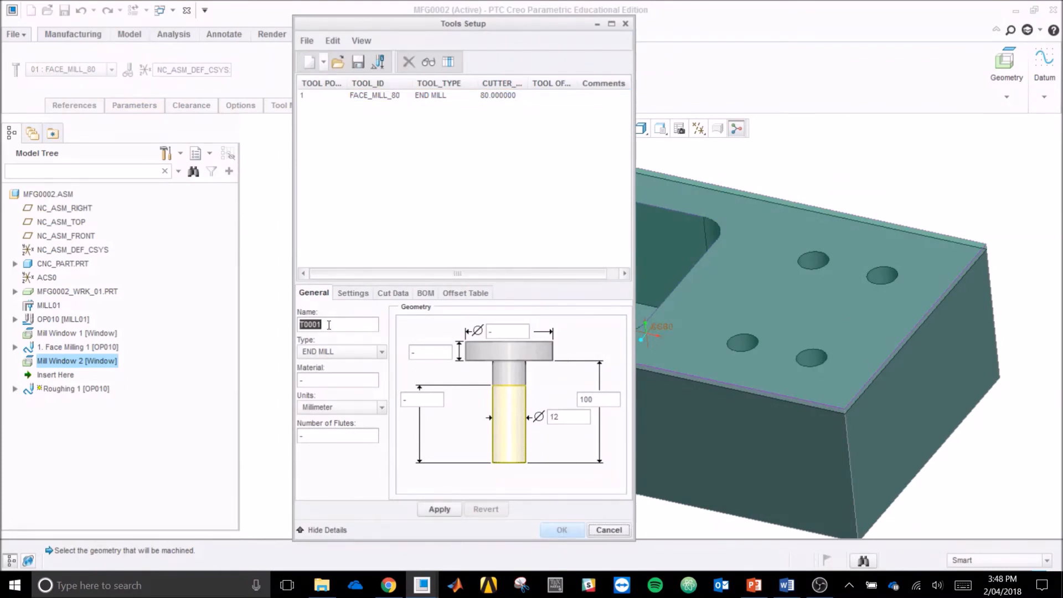
{"action": "type", "text": "end_mill"}
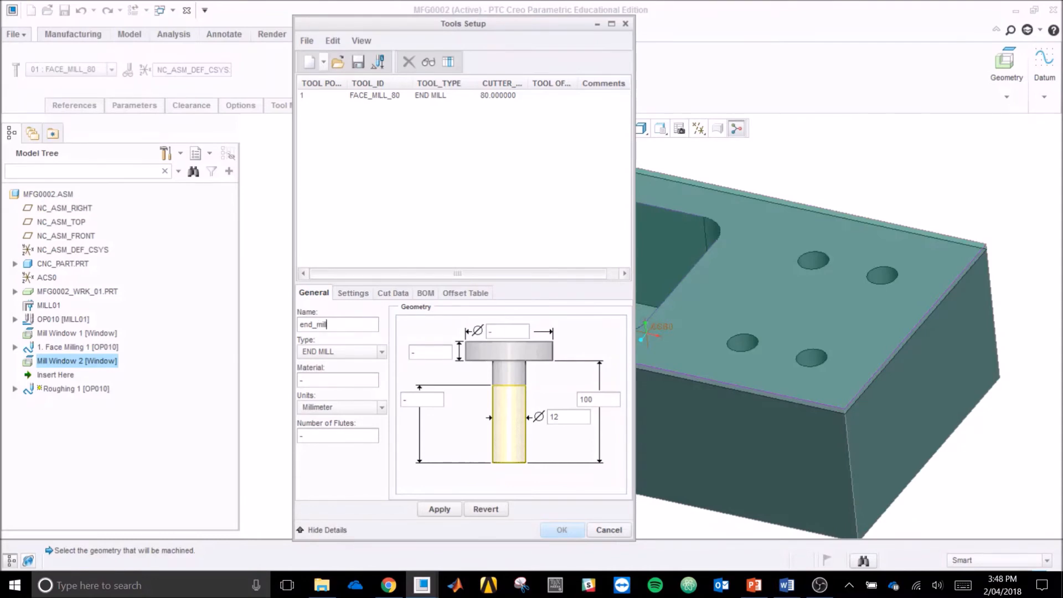
{"action": "type", "text": "_16"}
{"action": "double_click", "coordinate": [565, 417]}
{"action": "type", "text": "16"}
{"action": "left_click", "coordinate": [592, 403]}
{"action": "left_click", "coordinate": [576, 421]}
{"action": "left_click", "coordinate": [437, 511]}
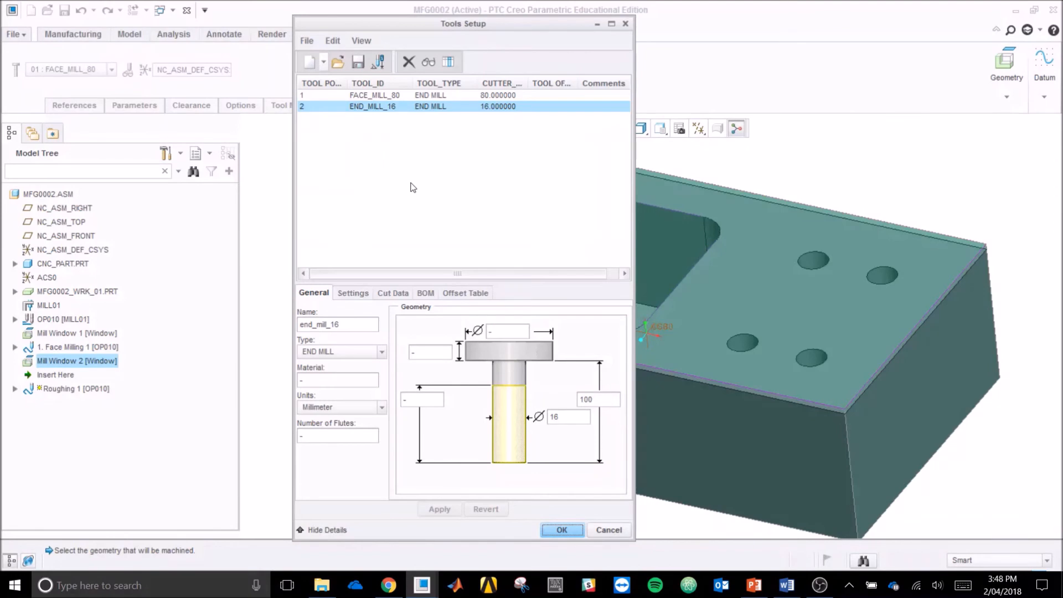
{"action": "left_click", "coordinate": [561, 530]}
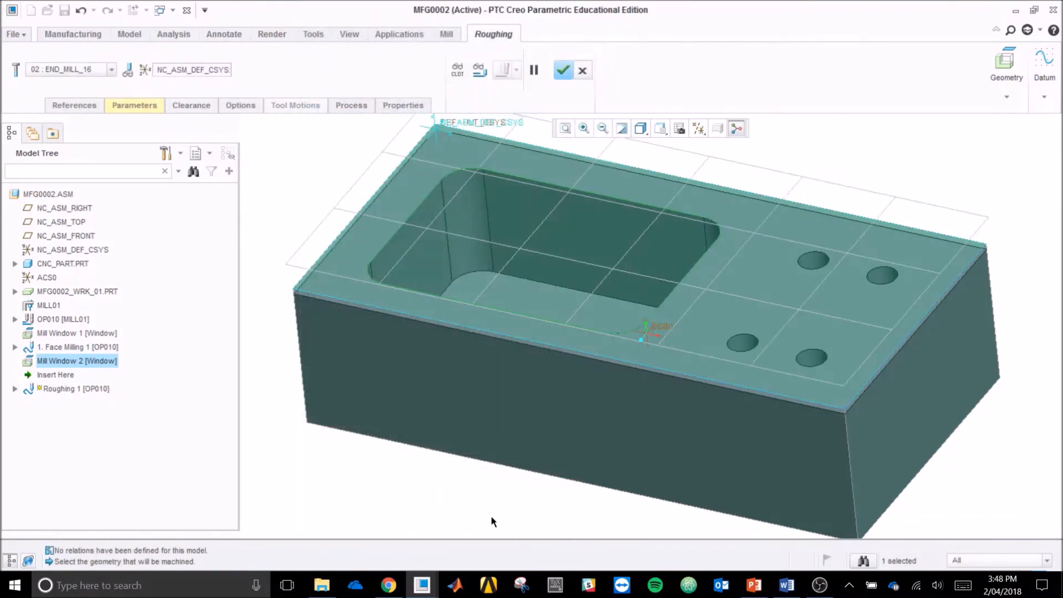
Step: Set the roughing step's cut feed to 400, step over to 10 and maximum step depth to 7
{"action": "left_click", "coordinate": [73, 106]}
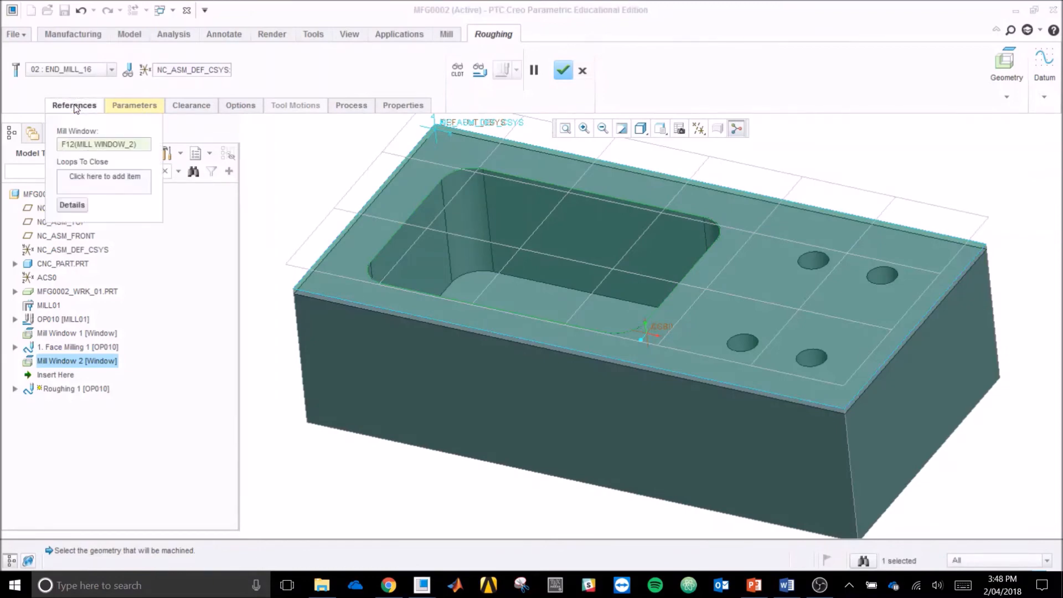
{"action": "left_click", "coordinate": [135, 105]}
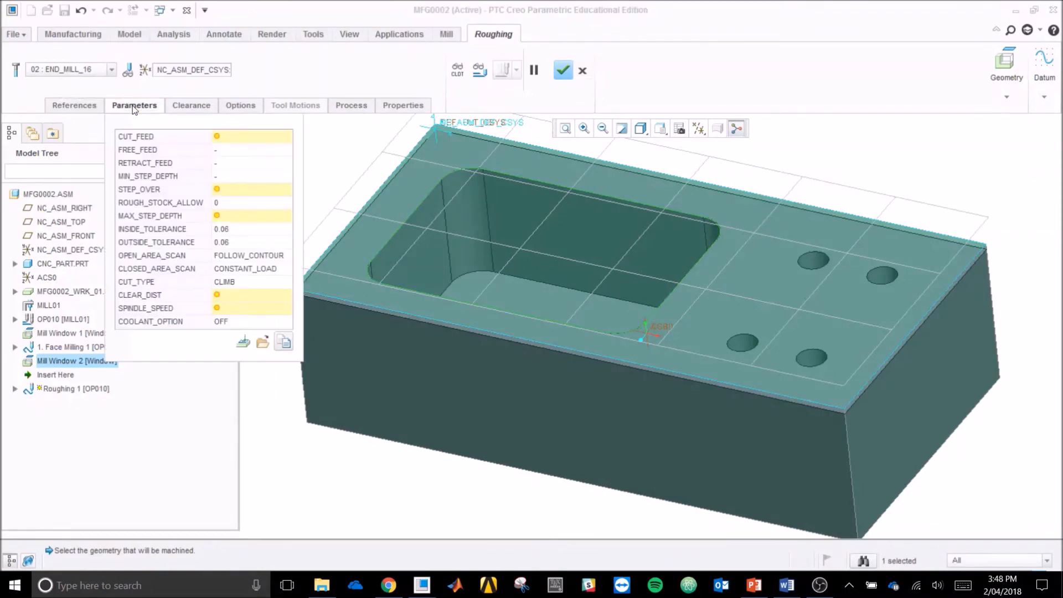
{"action": "left_click", "coordinate": [240, 138]}
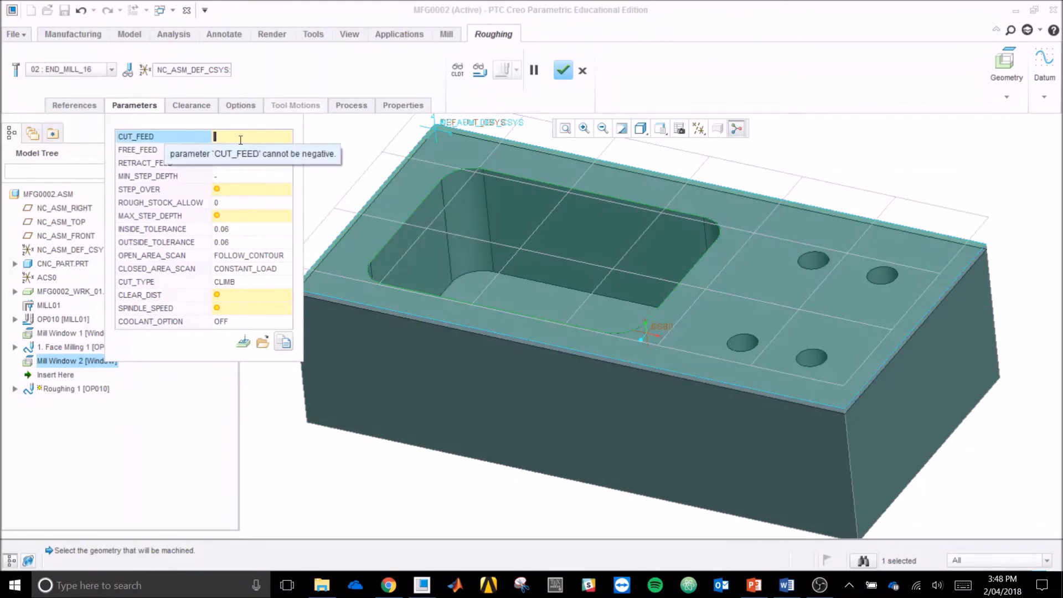
{"action": "type", "text": "50"}
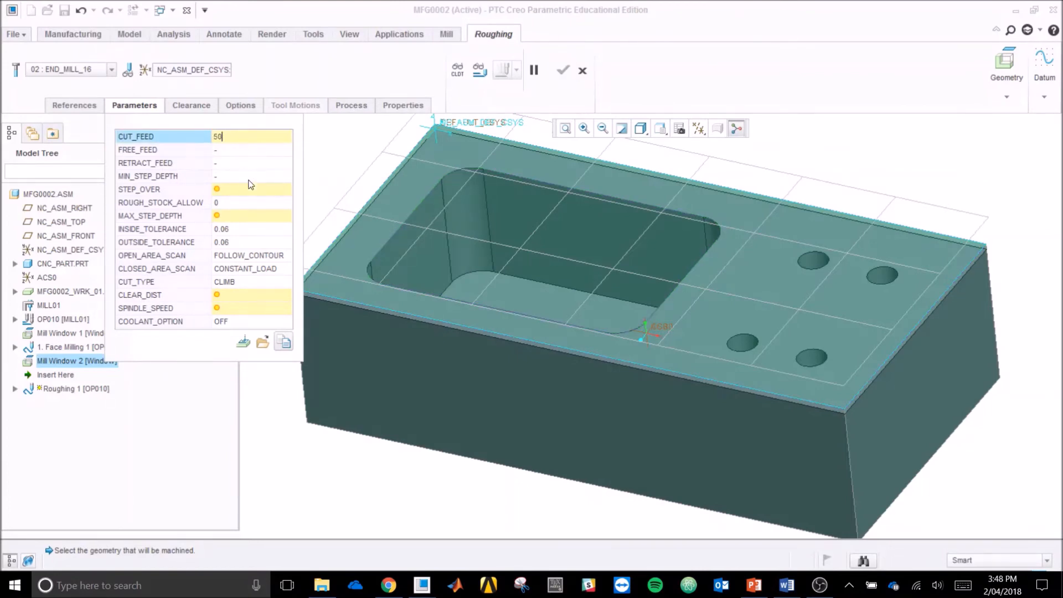
{"action": "left_click", "coordinate": [249, 189]}
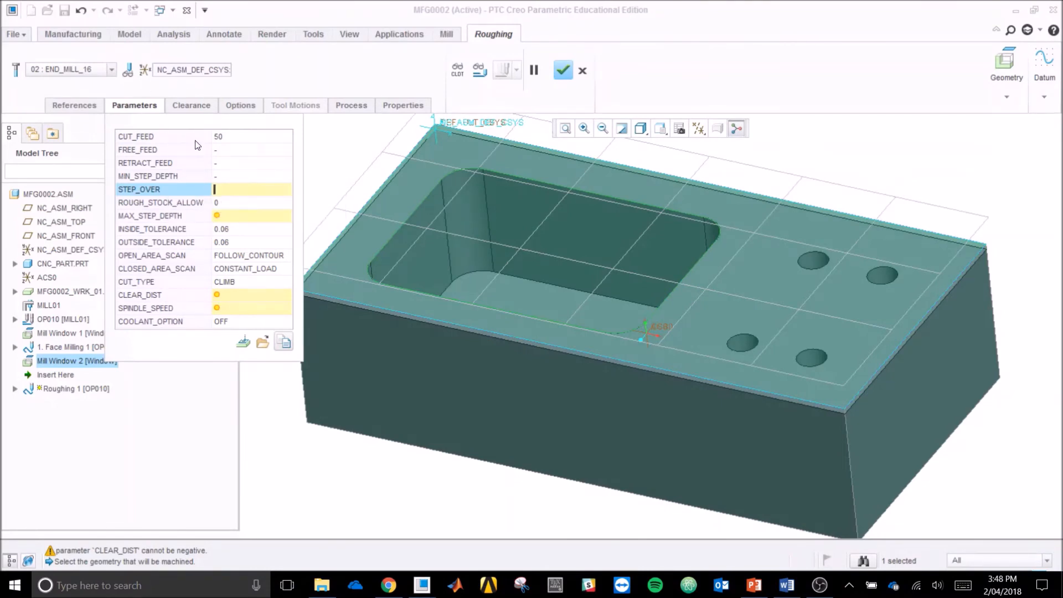
{"action": "left_click", "coordinate": [240, 135]}
{"action": "type", "text": "4"}
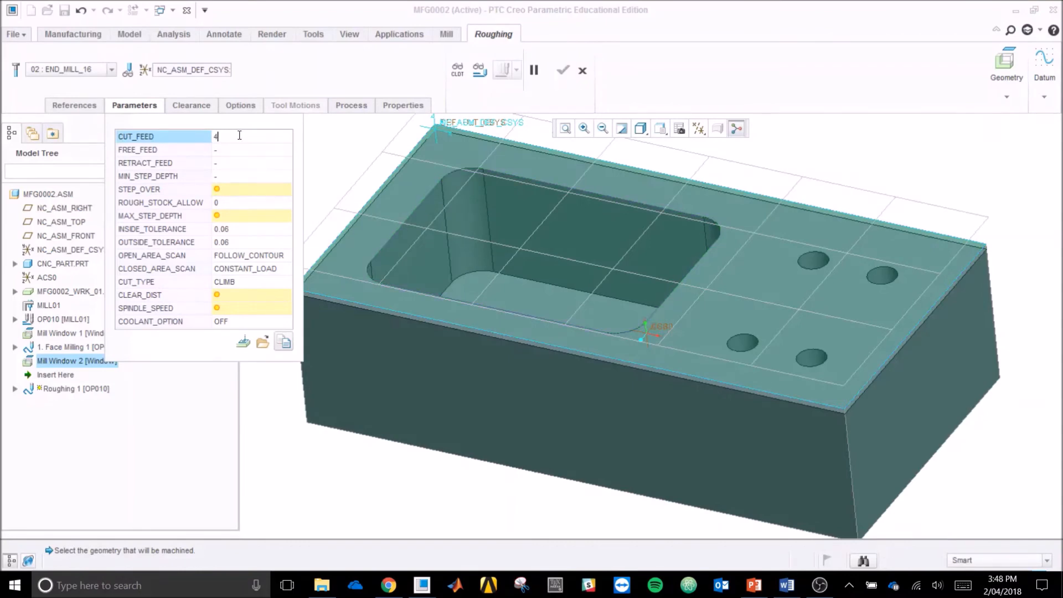
{"action": "type", "text": "00"}
{"action": "left_click", "coordinate": [245, 188]}
{"action": "type", "text": "10"}
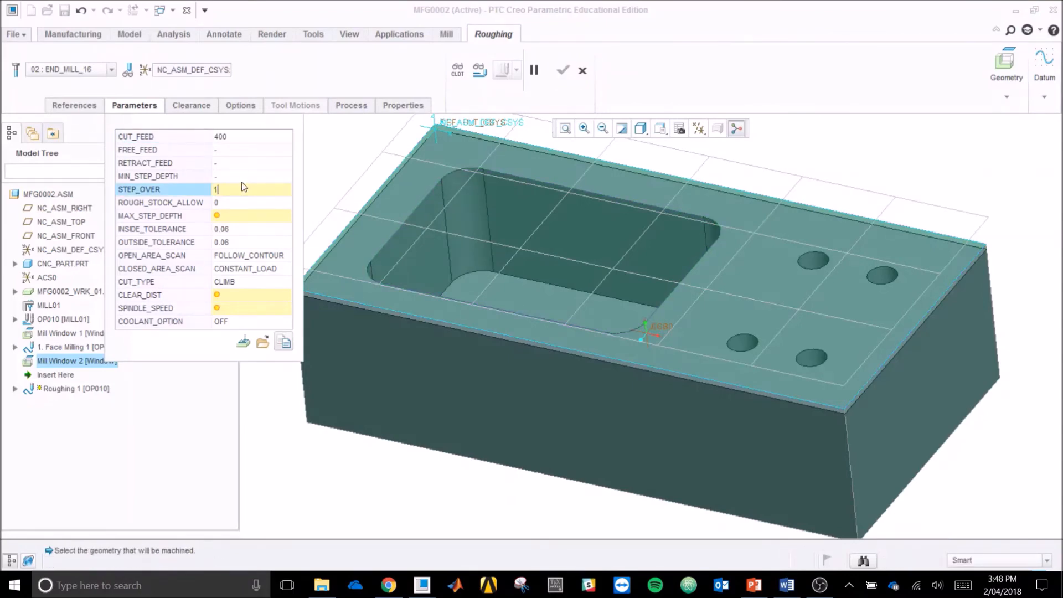
{"action": "left_click", "coordinate": [258, 216]}
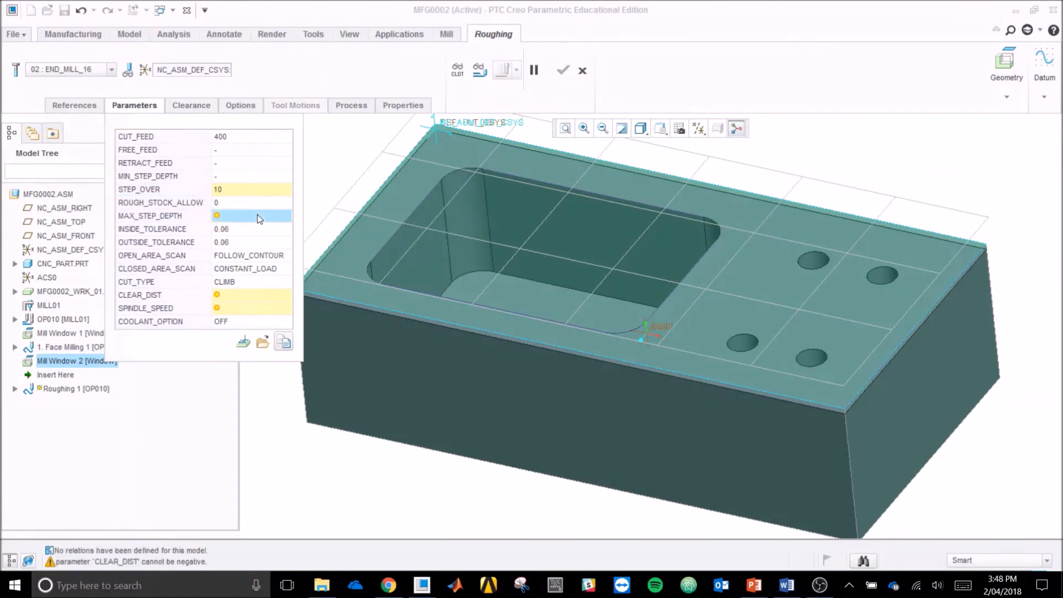
{"action": "type", "text": "7"}
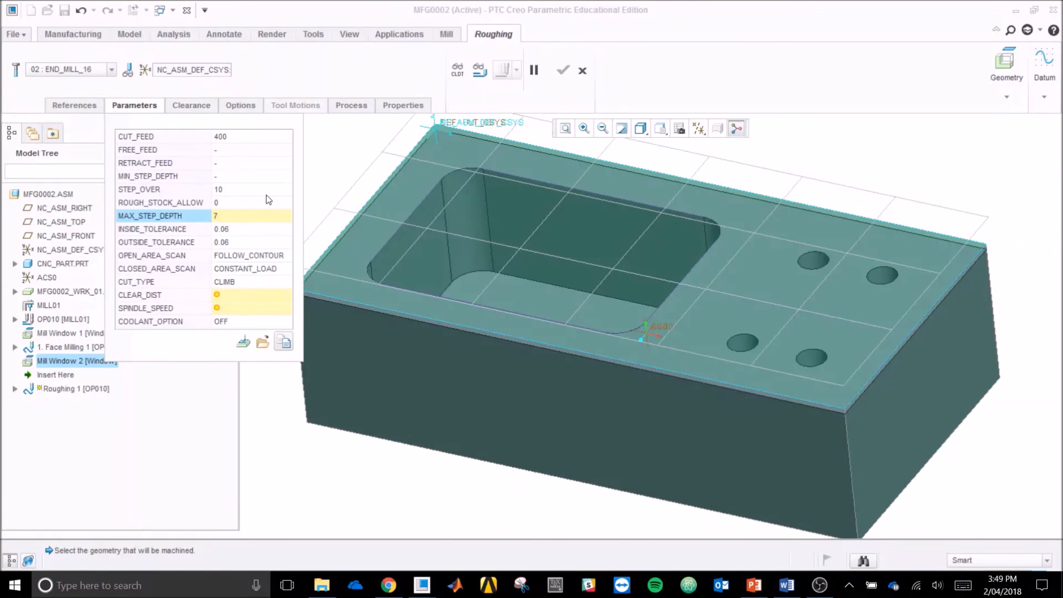
Step: Set the clearance distance to 20, spindle speed to 3000 and coolant to FLOOD, and complete the roughing step
{"action": "mouse_move", "coordinate": [258, 295]}
{"action": "left_click", "coordinate": [256, 295]}
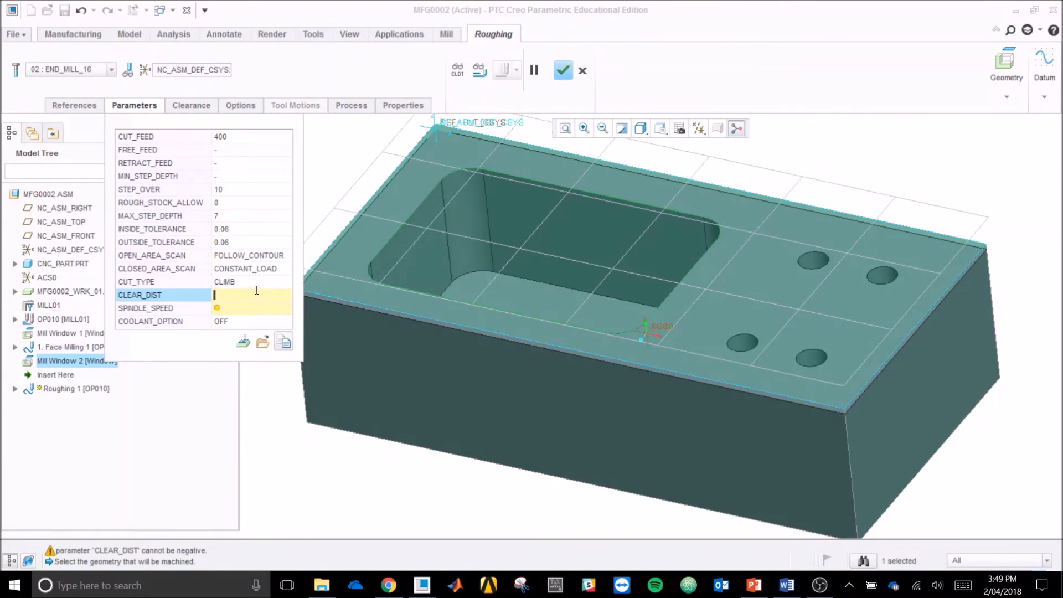
{"action": "type", "text": "20"}
{"action": "key", "text": "Return"}
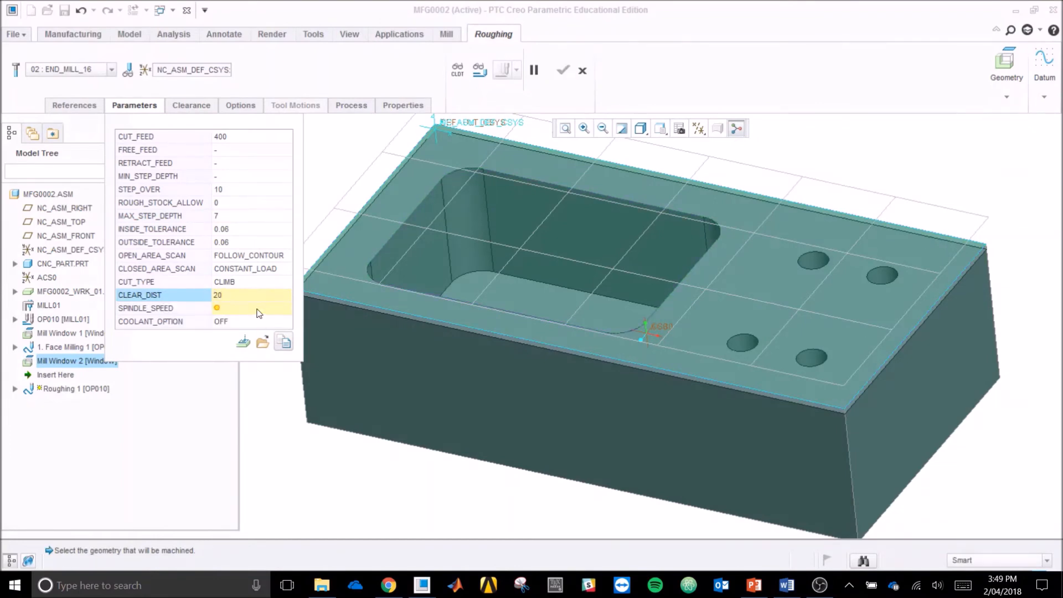
{"action": "left_click", "coordinate": [258, 310]}
{"action": "type", "text": "3000"}
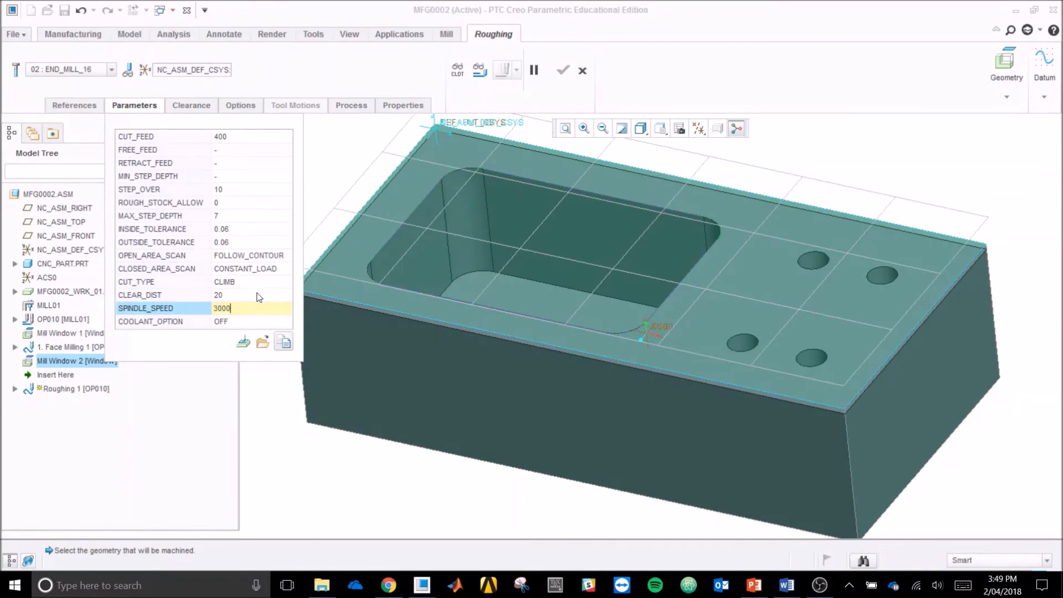
{"action": "left_click", "coordinate": [267, 322]}
{"action": "left_click", "coordinate": [285, 324]}
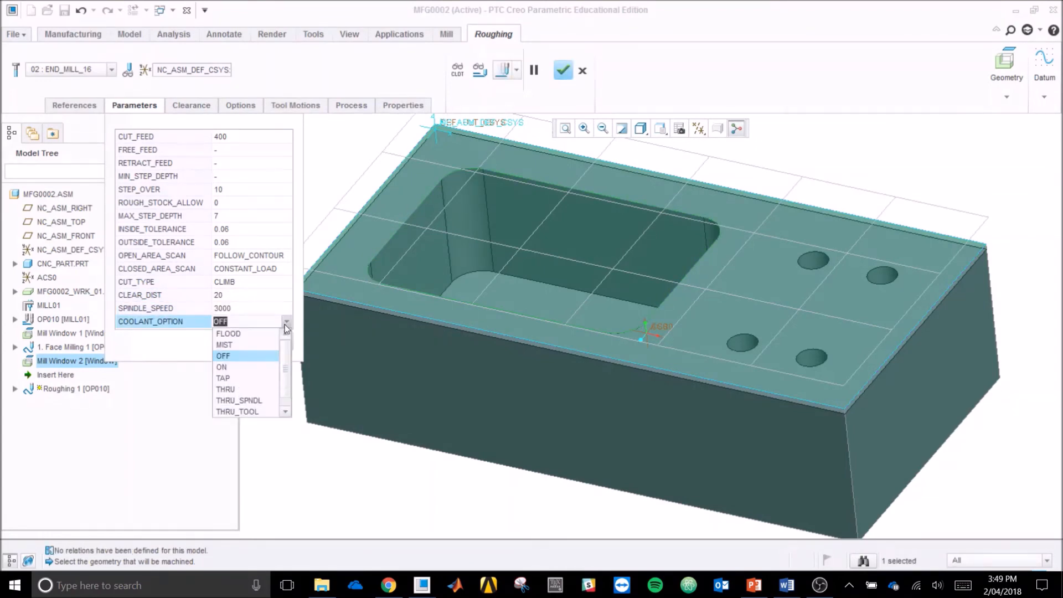
{"action": "left_click", "coordinate": [232, 334]}
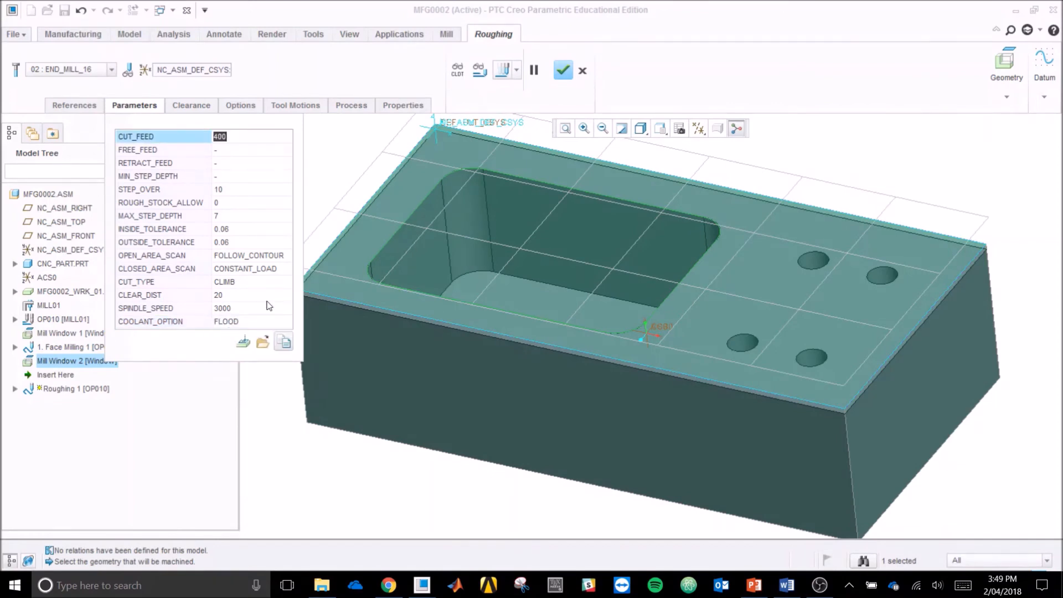
{"action": "left_click", "coordinate": [562, 71]}
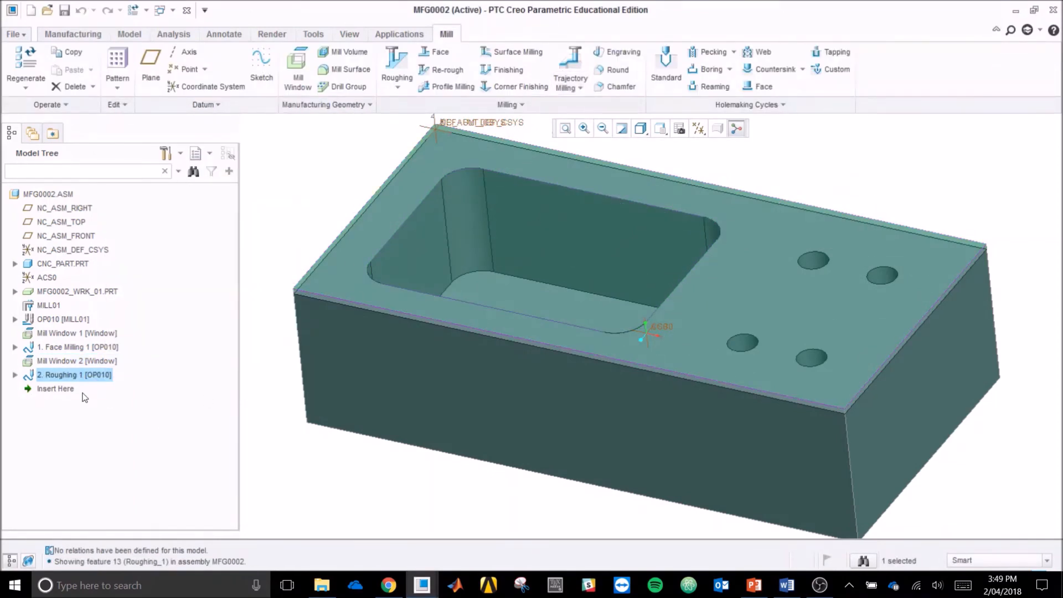
Step: Play the tool path of Roughing 1 at a raised display speed, examine it in the pocket and close the playback
{"action": "right_click", "coordinate": [90, 377]}
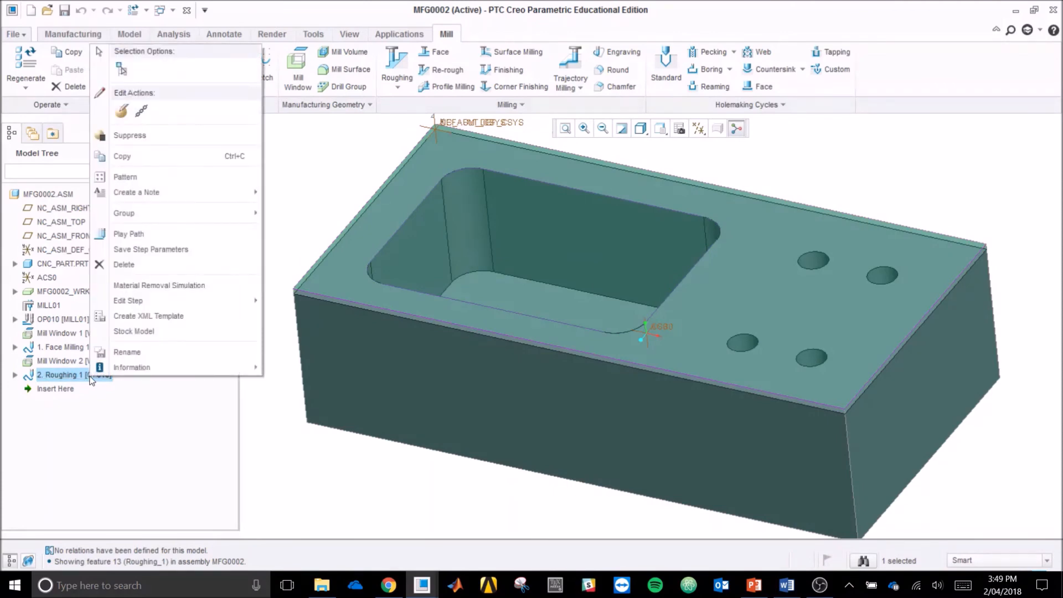
{"action": "left_click", "coordinate": [205, 232]}
{"action": "middle_click_drag", "start_coordinate": [804, 186], "coordinate": [824, 186]}
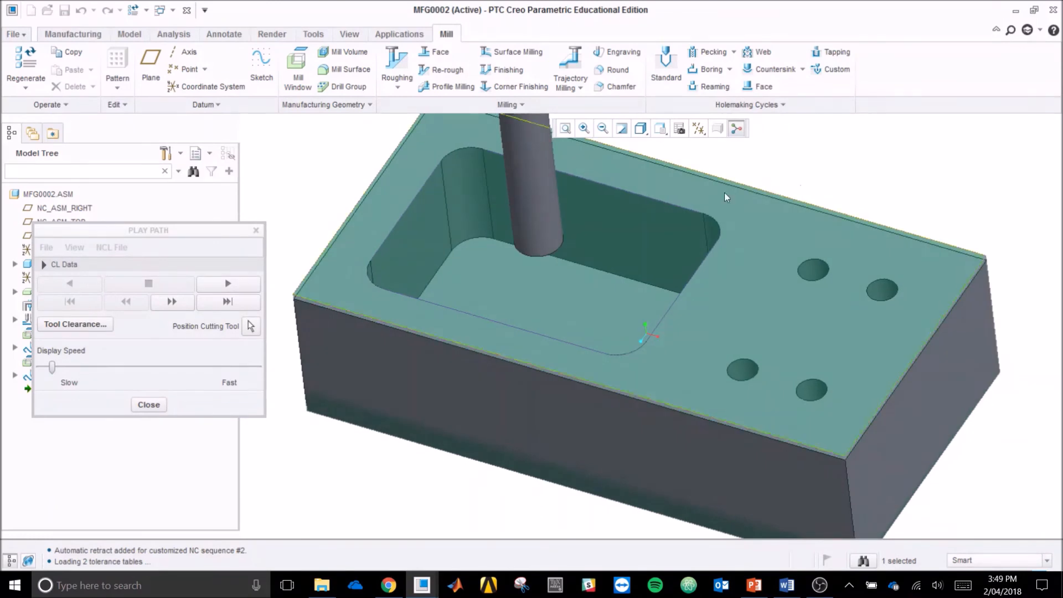
{"action": "left_click", "coordinate": [250, 287]}
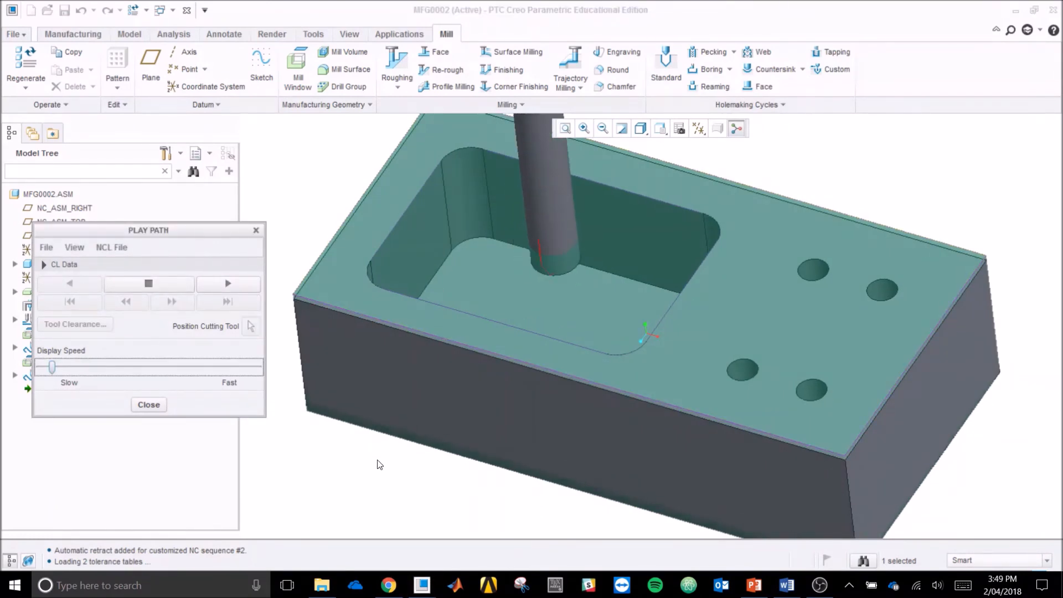
{"action": "left_click_drag", "start_coordinate": [52, 367], "coordinate": [168, 366]}
{"action": "mouse_move", "coordinate": [395, 443]}
{"action": "middle_mouse_down"}
{"action": "mouse_move", "coordinate": [386, 425]}
{"action": "mouse_move", "coordinate": [385, 444]}
{"action": "middle_mouse_up"}
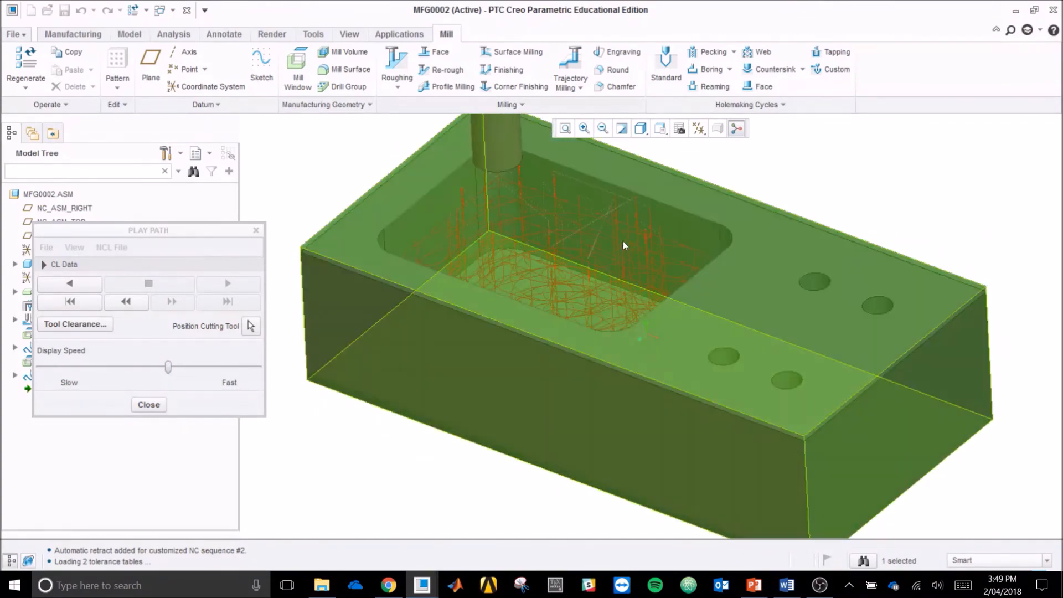
{"action": "middle_click_drag", "start_coordinate": [815, 185], "coordinate": [815, 208]}
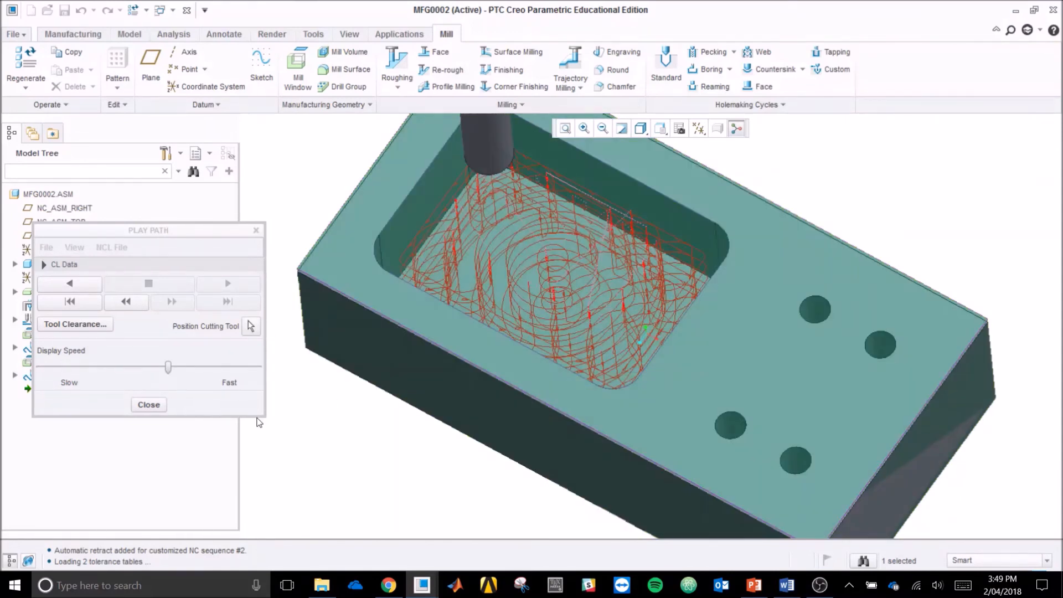
{"action": "left_click", "coordinate": [149, 404]}
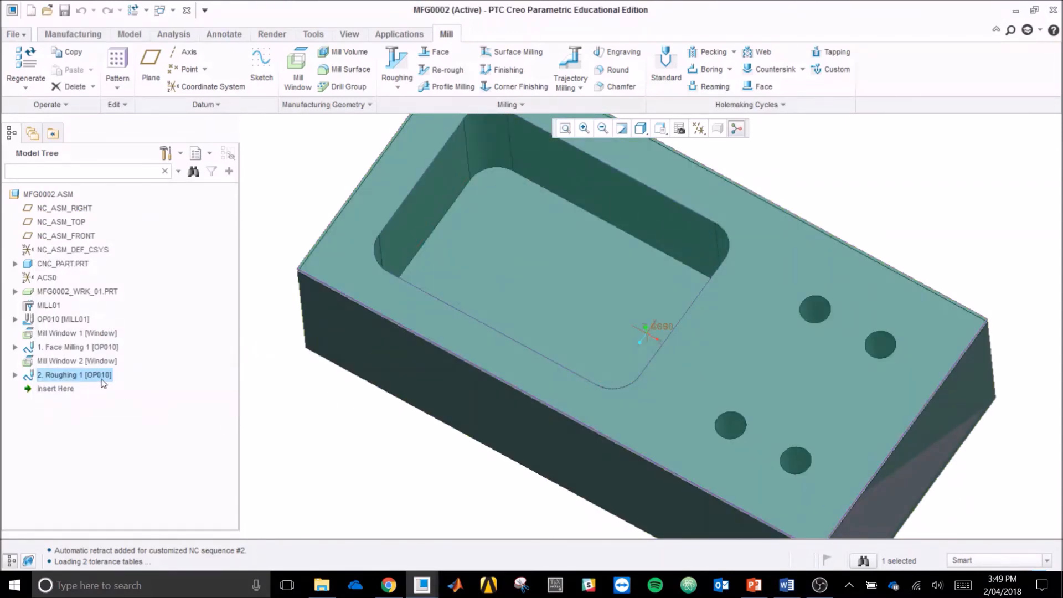
Step: Review the tool motions, process, properties and options of the Roughing 1 definition, and accept it without changes
{"action": "right_click", "coordinate": [90, 381]}
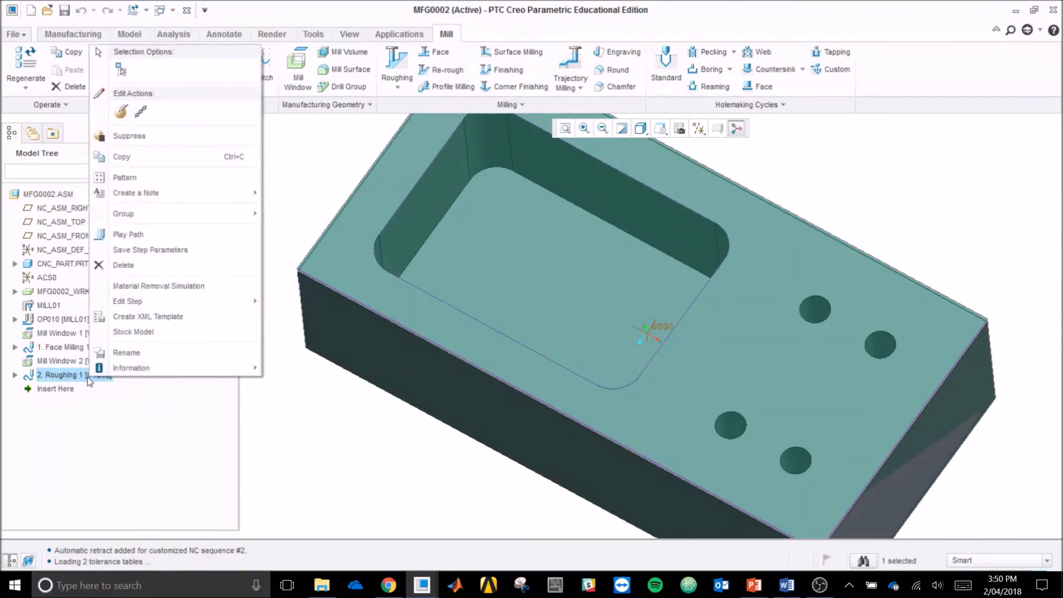
{"action": "left_click", "coordinate": [120, 113]}
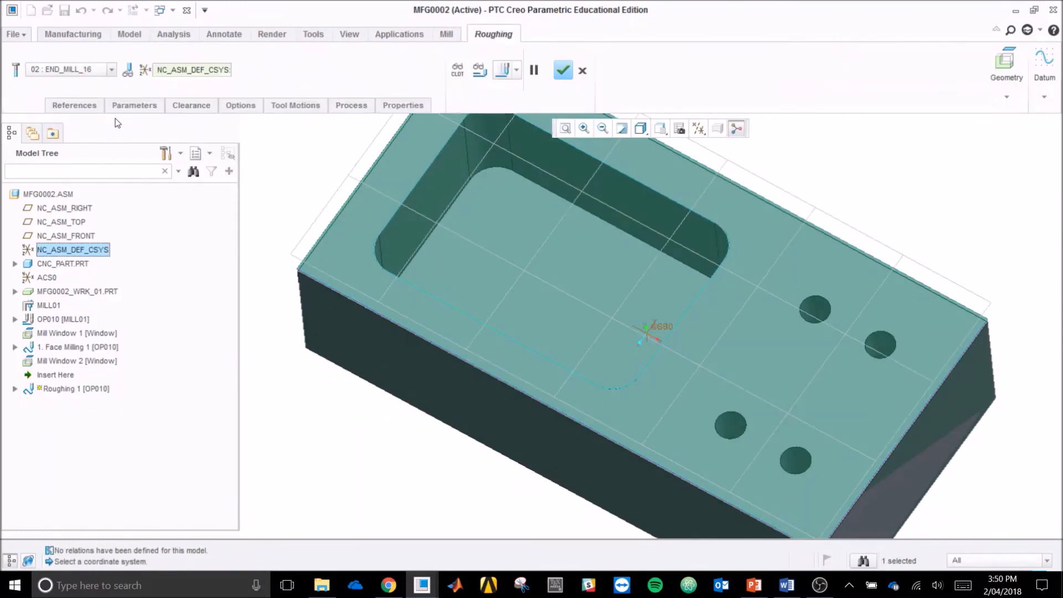
{"action": "left_click", "coordinate": [281, 110]}
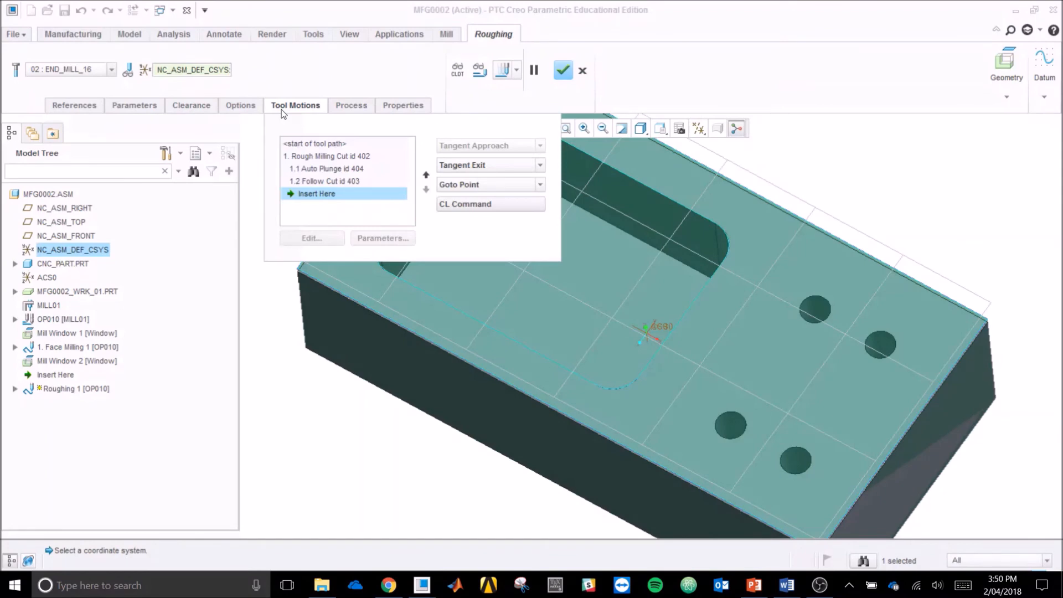
{"action": "left_click", "coordinate": [344, 108]}
{"action": "left_click", "coordinate": [389, 110]}
{"action": "left_click", "coordinate": [310, 106]}
{"action": "left_click", "coordinate": [241, 106]}
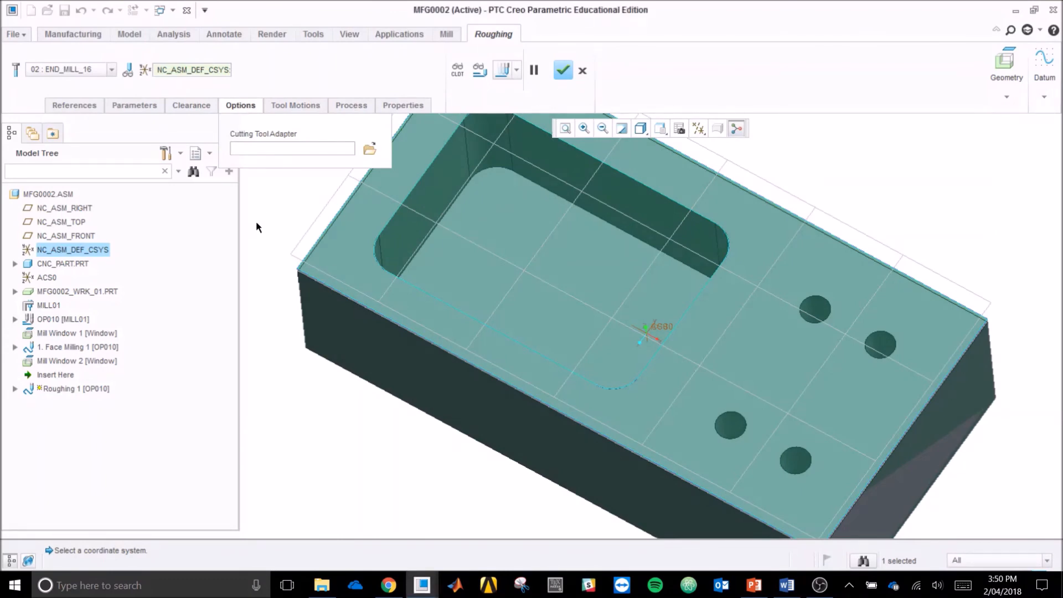
{"action": "left_click", "coordinate": [563, 70]}
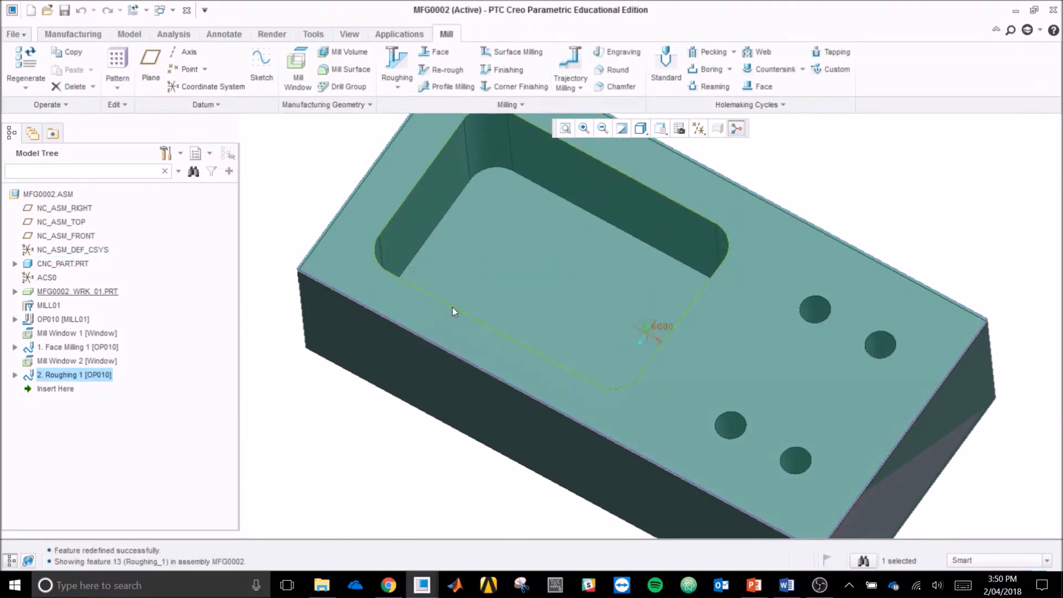
{"action": "mouse_move", "coordinate": [337, 422]}
{"action": "middle_mouse_down"}
{"action": "mouse_move", "coordinate": [335, 387]}
{"action": "mouse_move", "coordinate": [341, 430]}
{"action": "middle_mouse_up"}
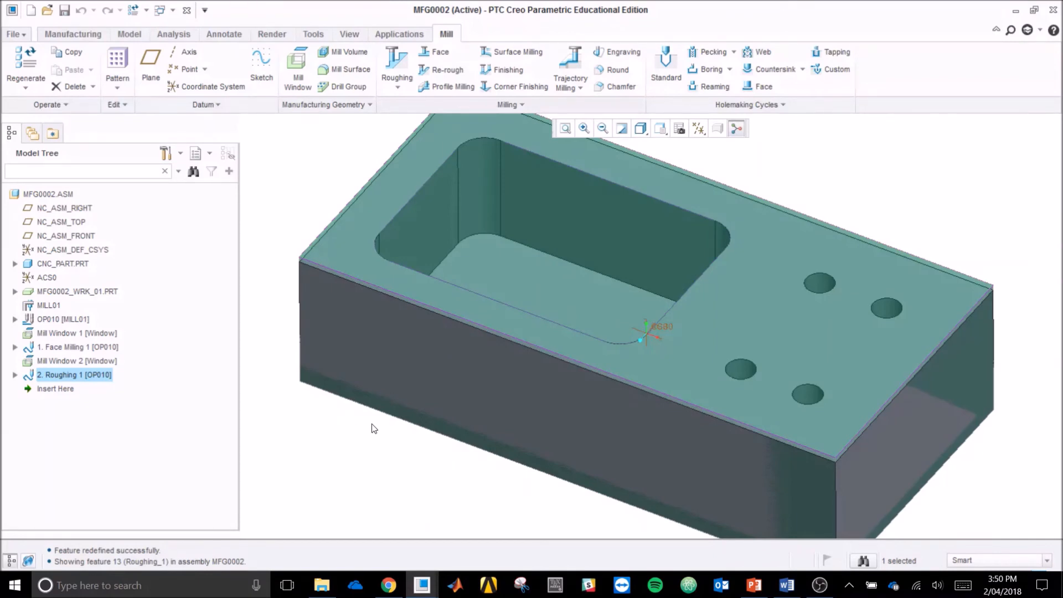
{"action": "left_click", "coordinate": [386, 437]}
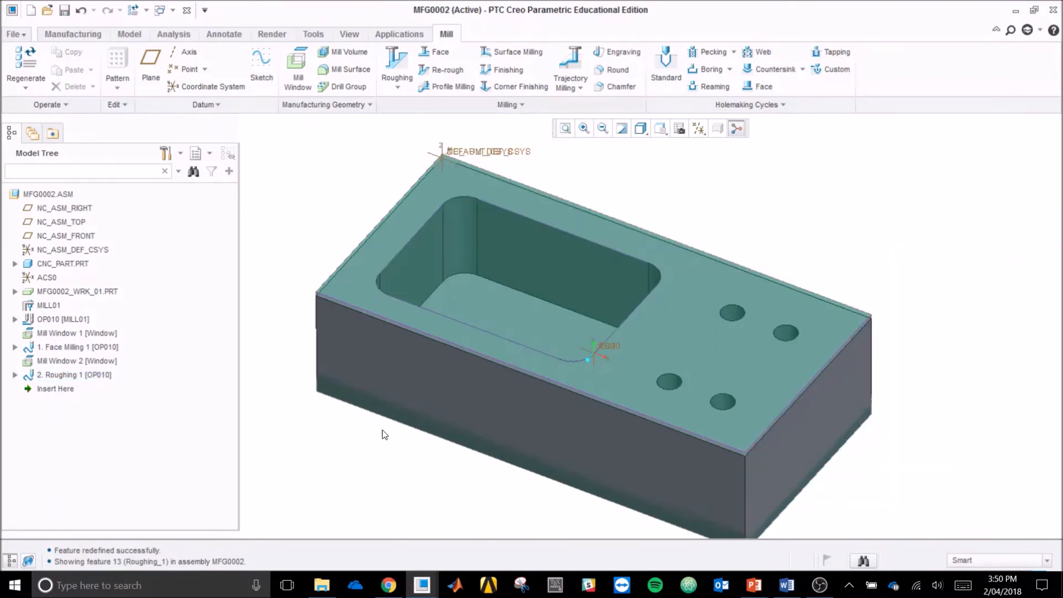
{"action": "middle_click_drag", "start_coordinate": [383, 432], "coordinate": [377, 428]}
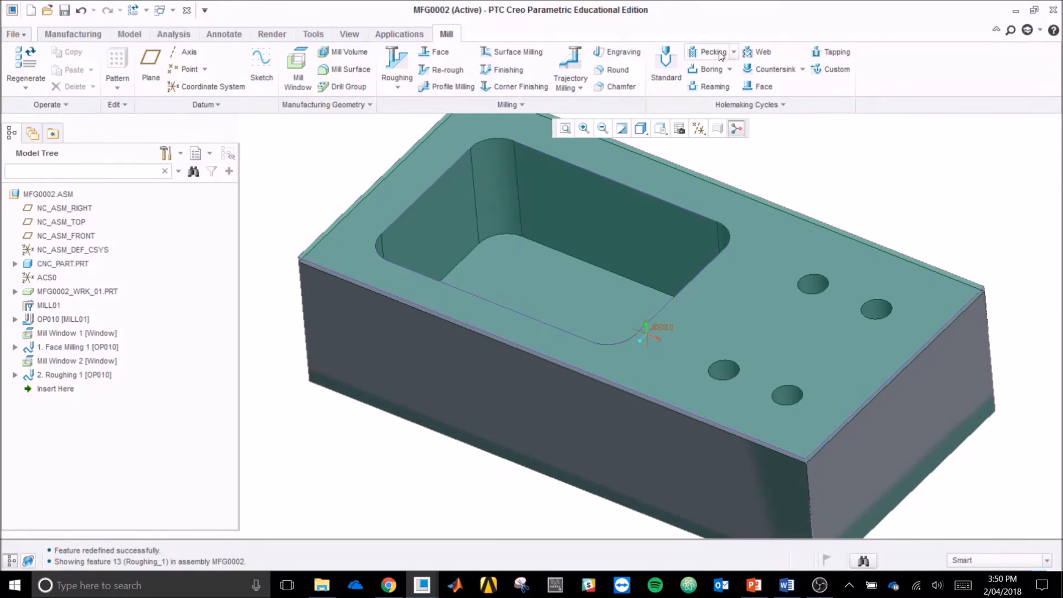
{"action": "mouse_move", "coordinate": [879, 176]}
{"action": "middle_mouse_down"}
{"action": "mouse_move", "coordinate": [881, 227]}
{"action": "mouse_move", "coordinate": [882, 168]}
{"action": "middle_mouse_up"}
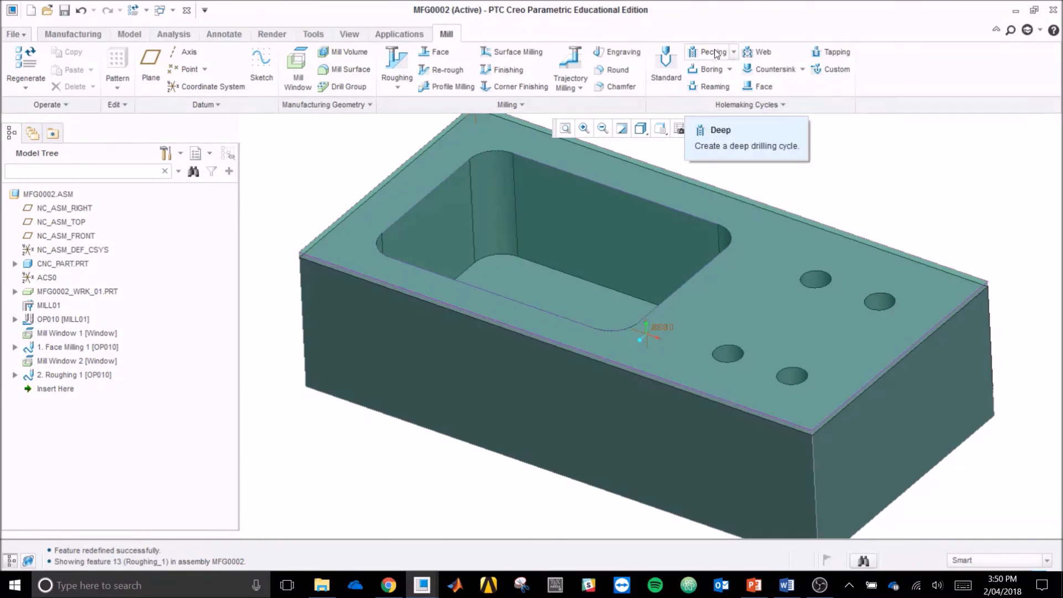
Step: Start a deep (pecking) drilling cycle and add a drilling-type tool named drill_10 with a 10 mm cutter diameter
{"action": "left_click", "coordinate": [678, 61]}
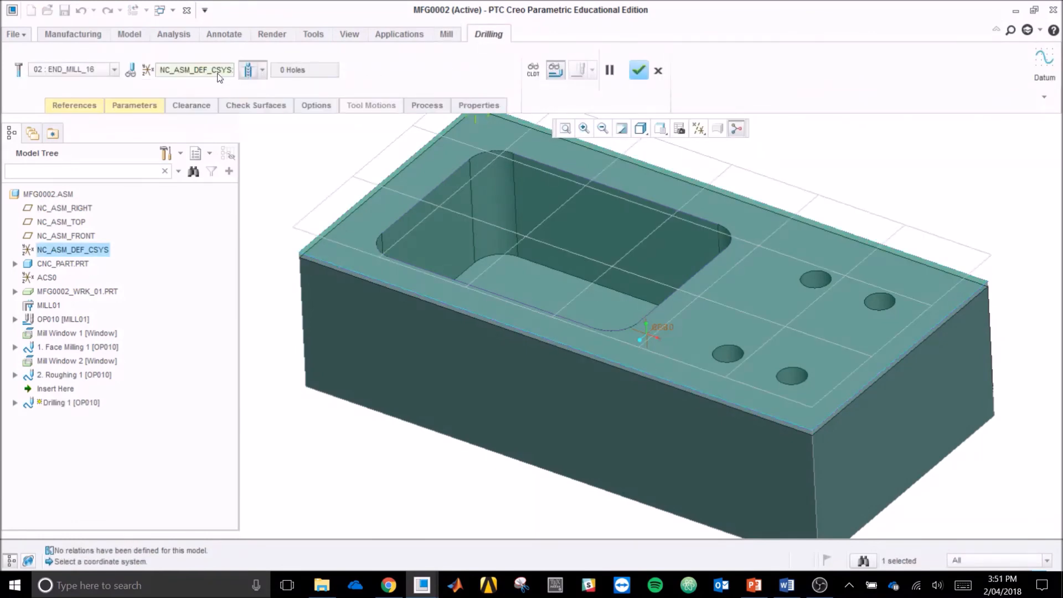
{"action": "left_click", "coordinate": [21, 71]}
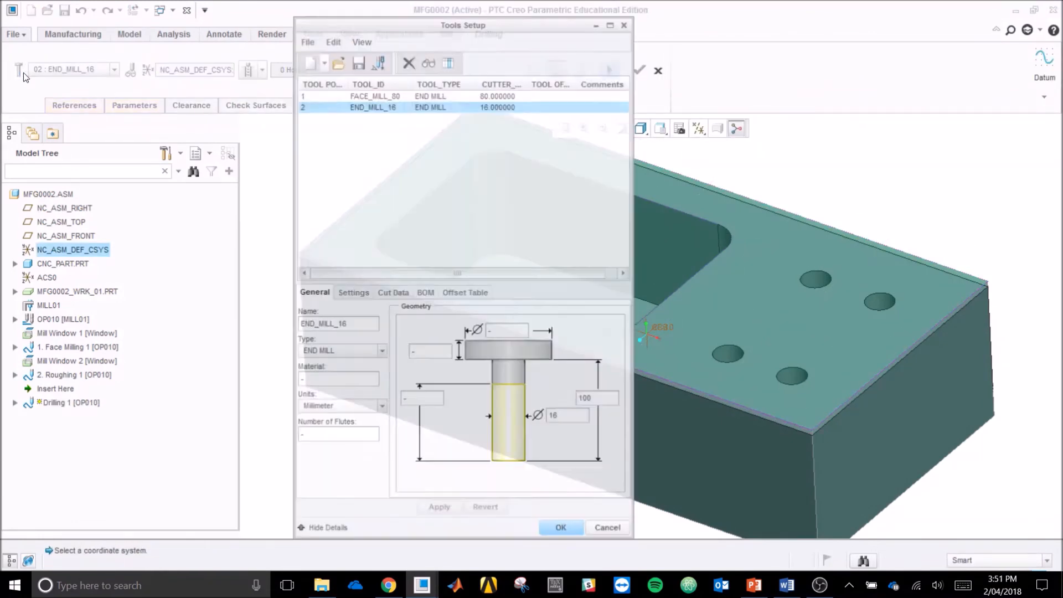
{"action": "left_click", "coordinate": [353, 354]}
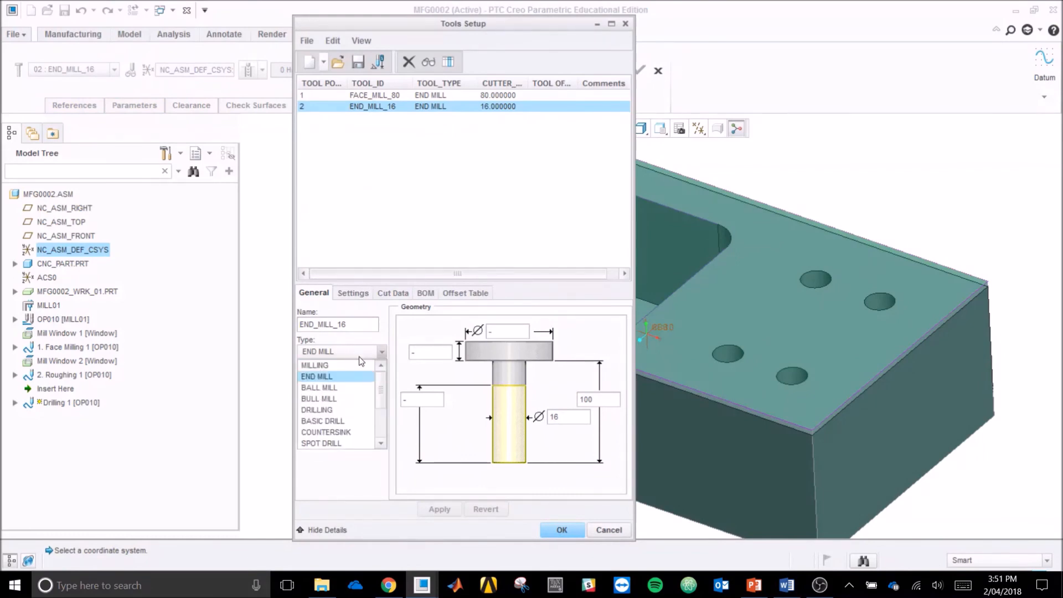
{"action": "left_click", "coordinate": [347, 409]}
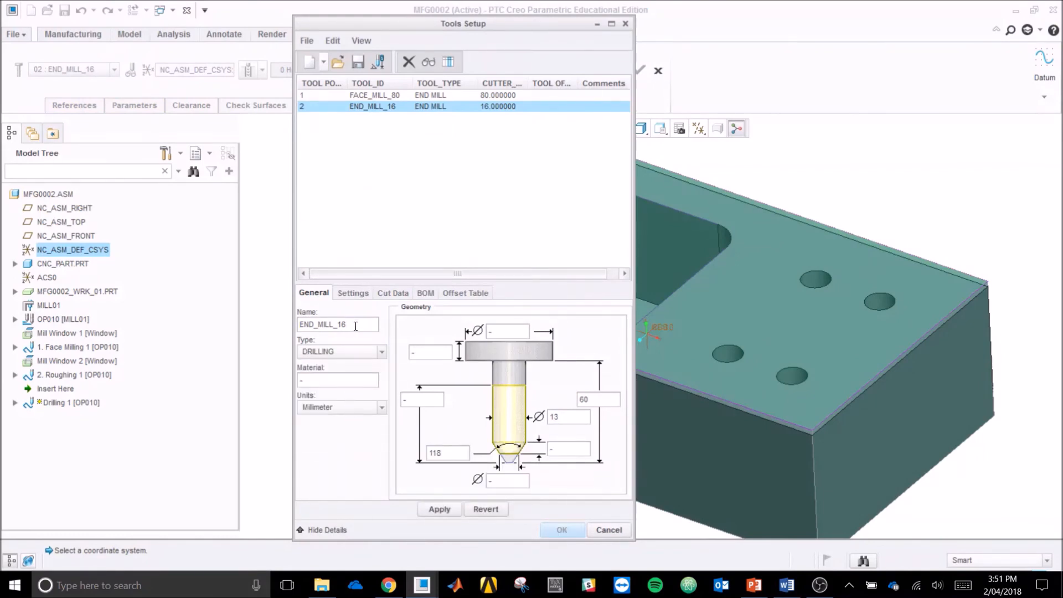
{"action": "double_click", "coordinate": [356, 325]}
{"action": "type", "text": "drill_10"}
{"action": "double_click", "coordinate": [562, 416]}
{"action": "type", "text": "10"}
{"action": "key", "text": "Tab"}
{"action": "left_click", "coordinate": [440, 509]}
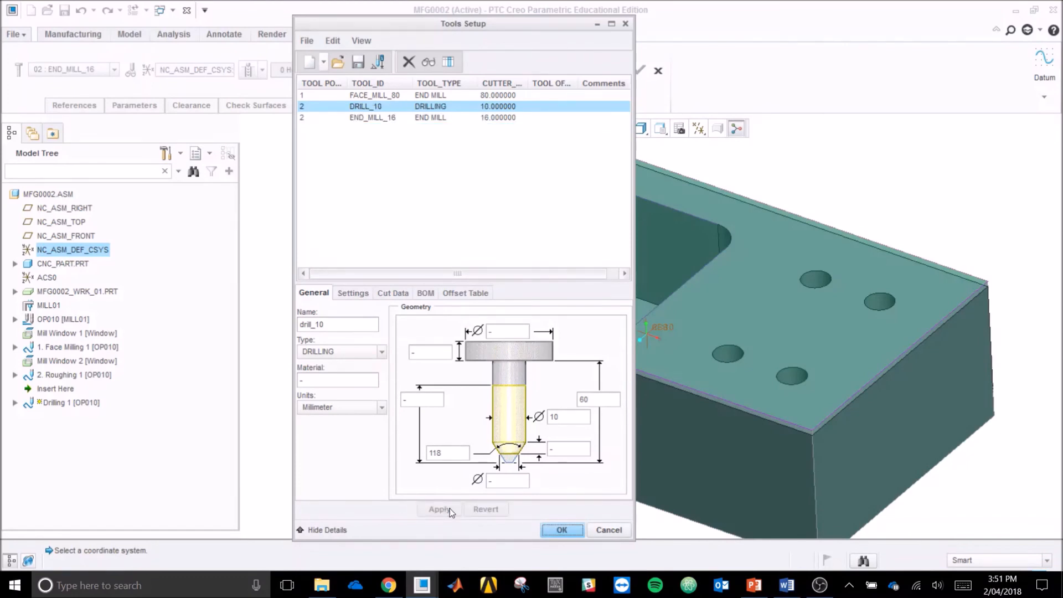
{"action": "left_click", "coordinate": [560, 531]}
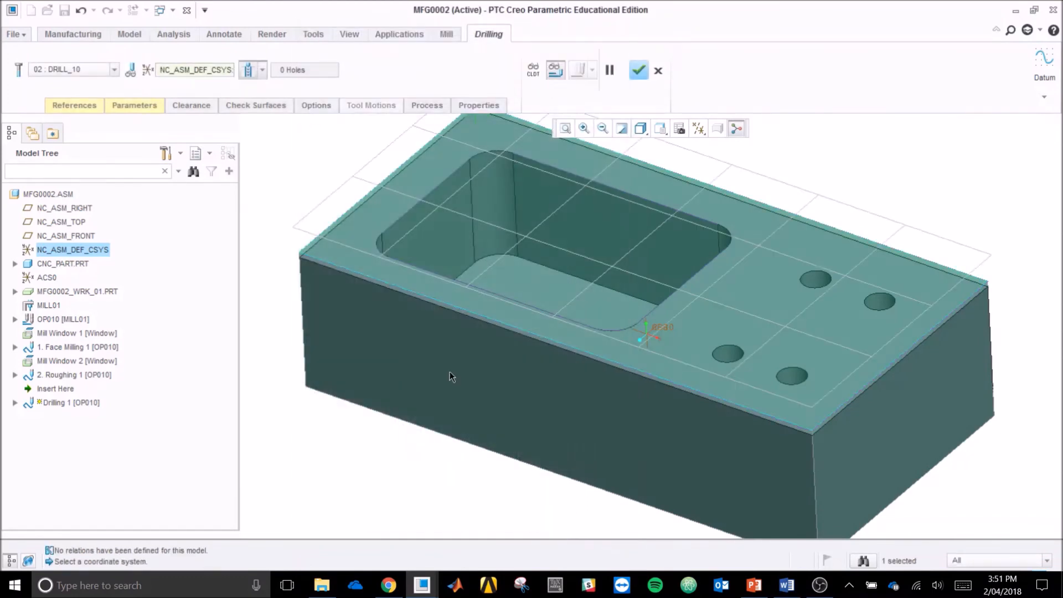
Step: Show the axes and pick the axes of the four holes beside the pocket as the drilling references
{"action": "left_click", "coordinate": [75, 105]}
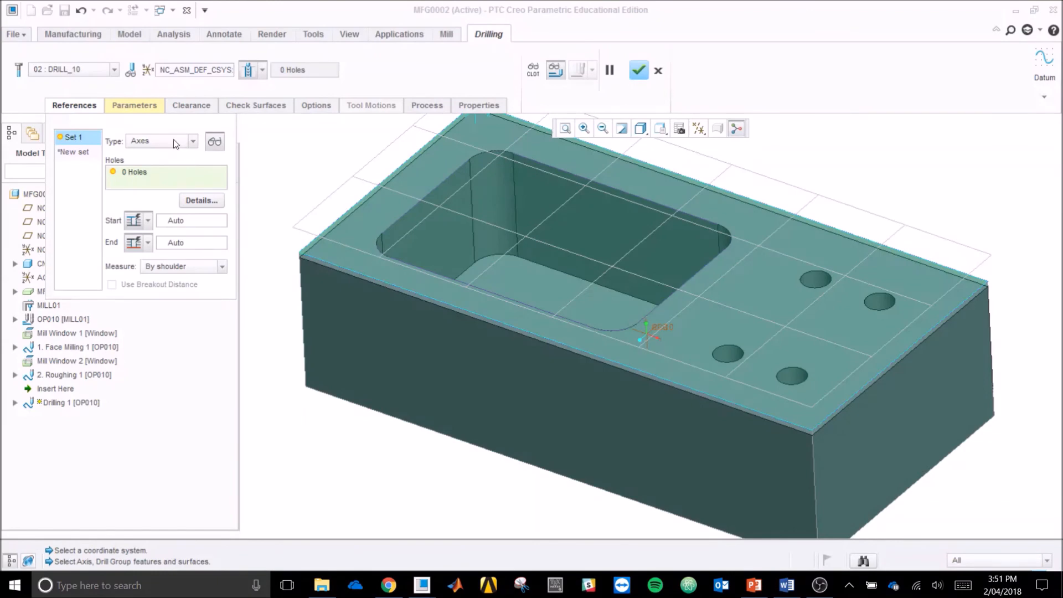
{"action": "left_click", "coordinate": [697, 132]}
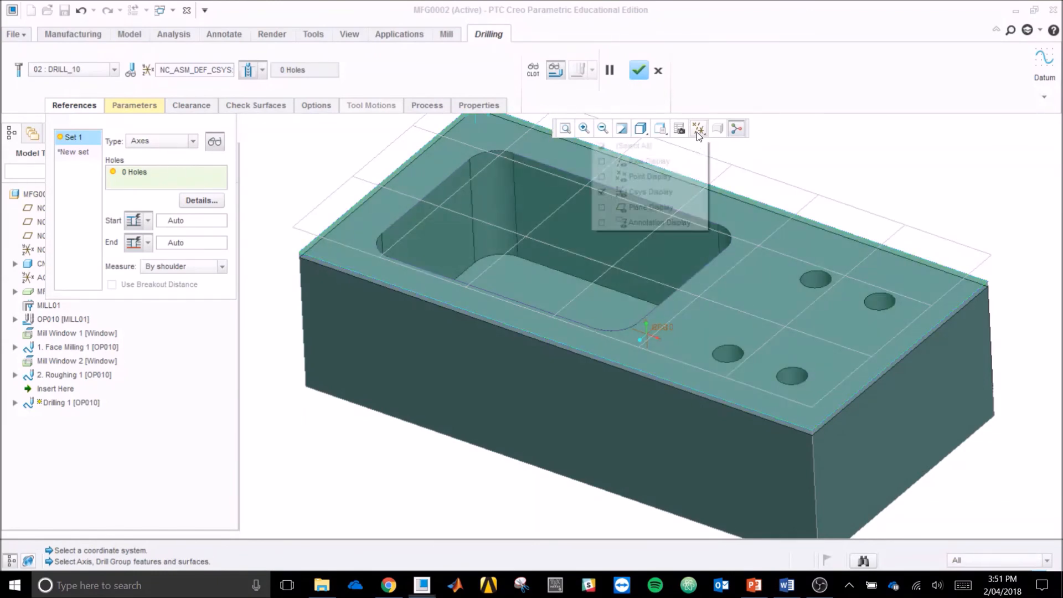
{"action": "left_click", "coordinate": [667, 161]}
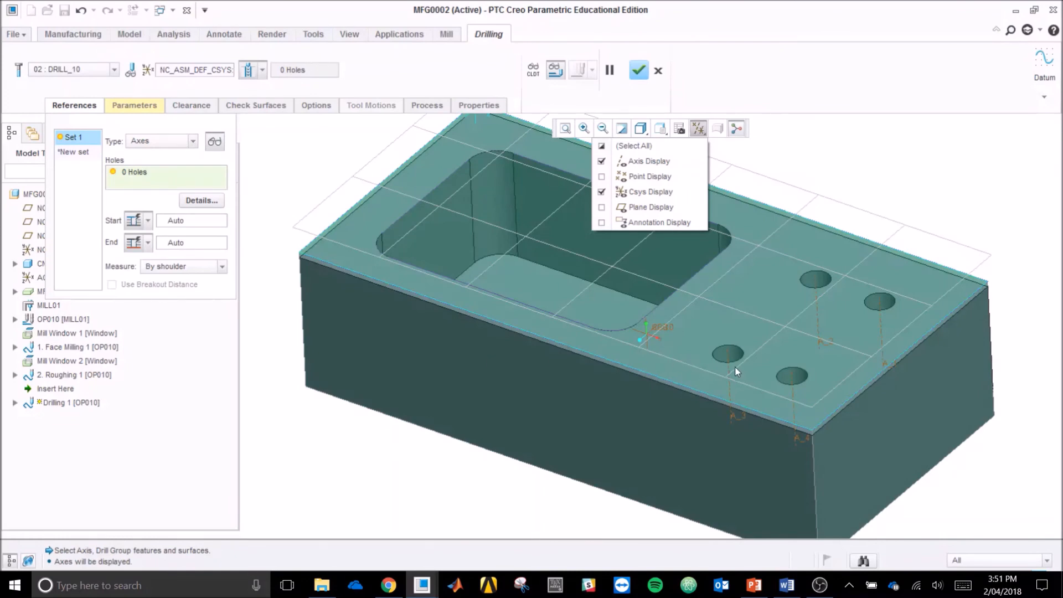
{"action": "left_click", "coordinate": [729, 385]}
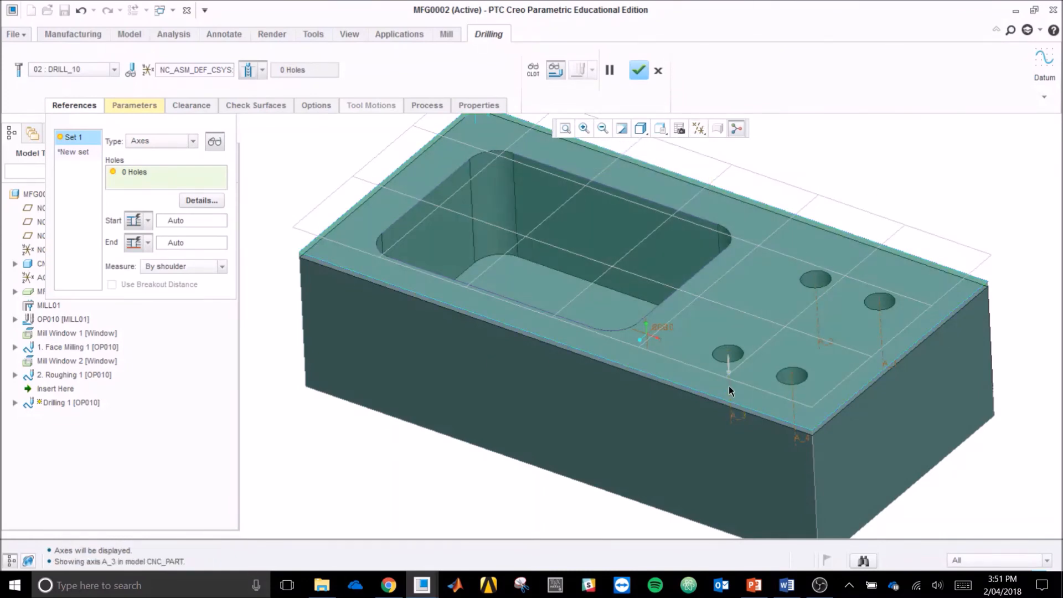
{"action": "left_click", "coordinate": [794, 394], "text": "ctrl"}
{"action": "left_click", "coordinate": [882, 317], "text": "ctrl"}
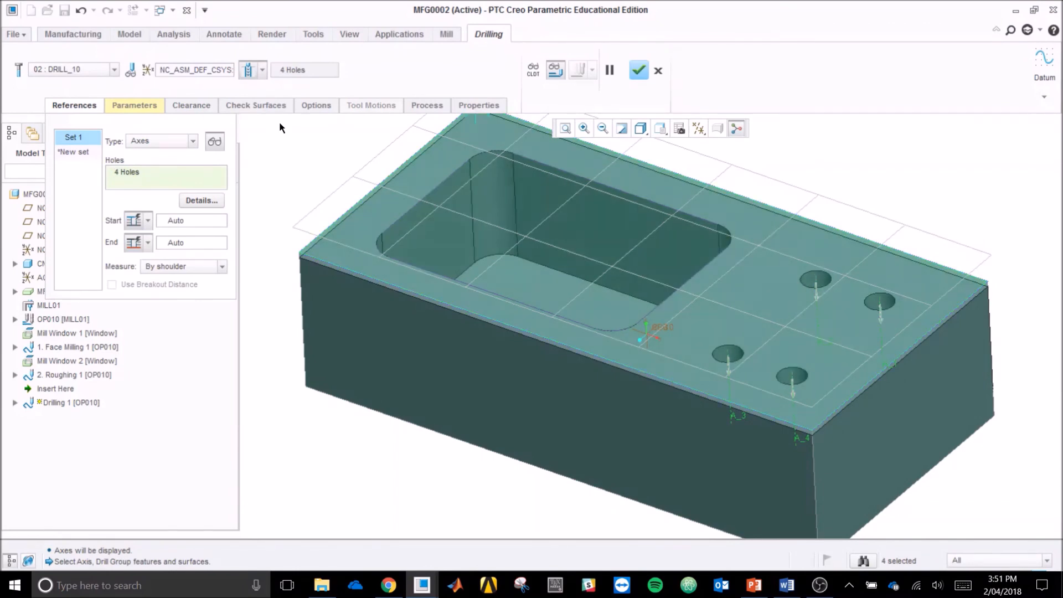
Step: Set the drilling step's cut feed to 50 and peck depth to 4
{"action": "left_click", "coordinate": [142, 105]}
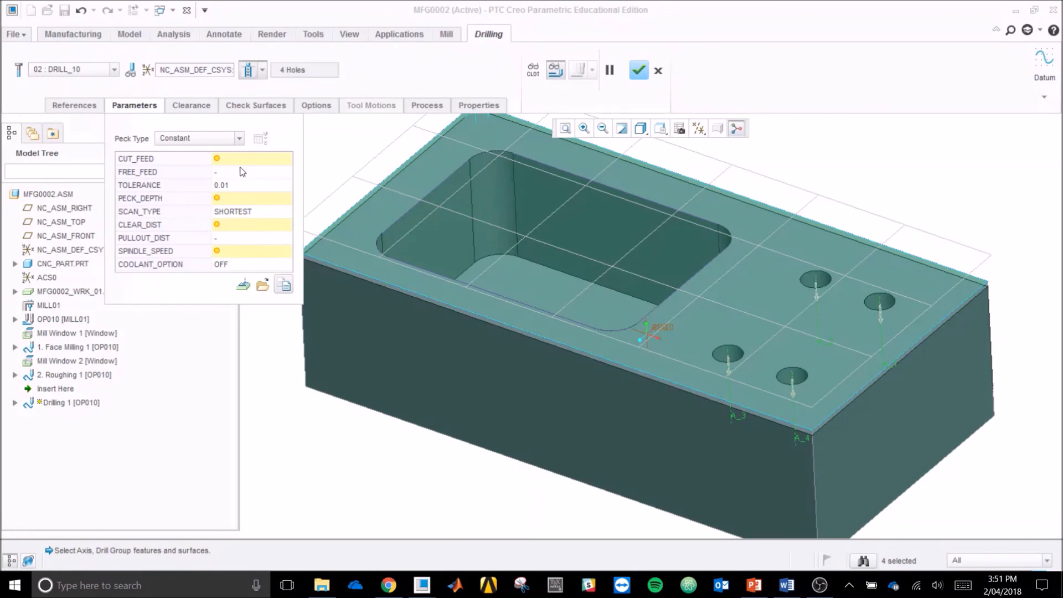
{"action": "left_click", "coordinate": [240, 162]}
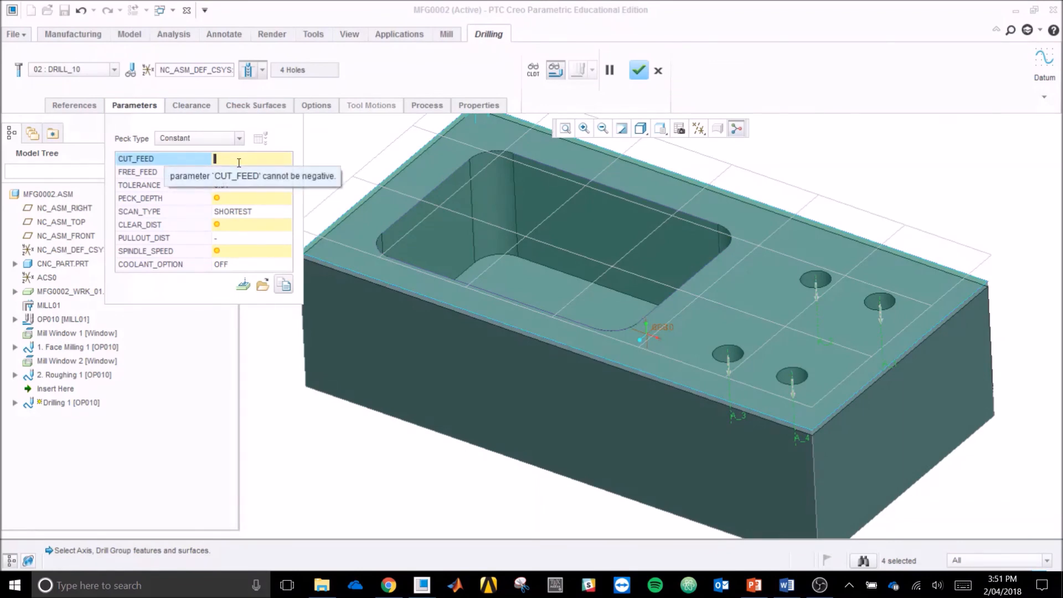
{"action": "type", "text": "50"}
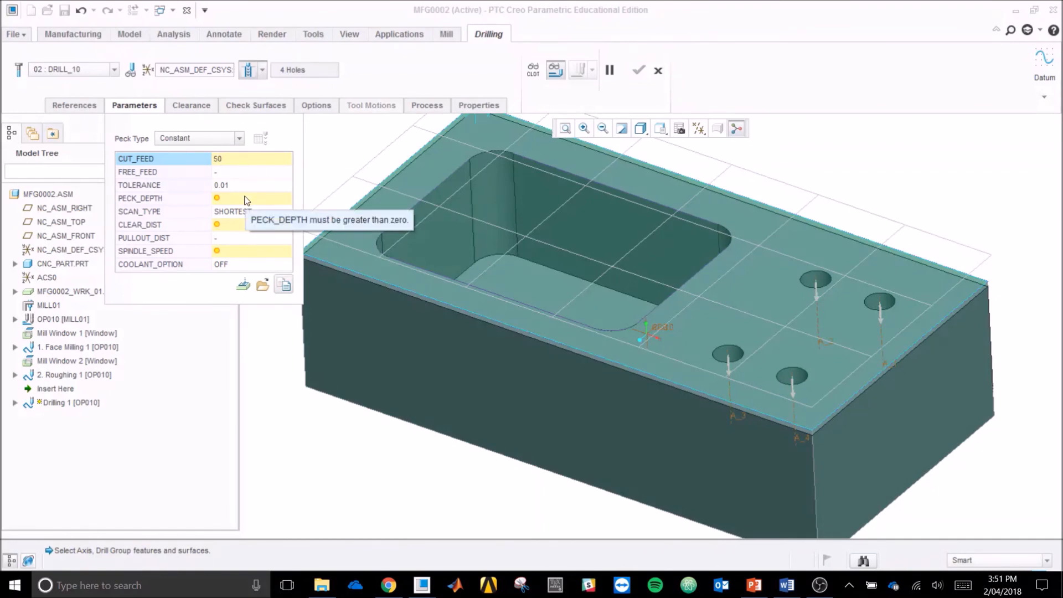
{"action": "left_click", "coordinate": [246, 198]}
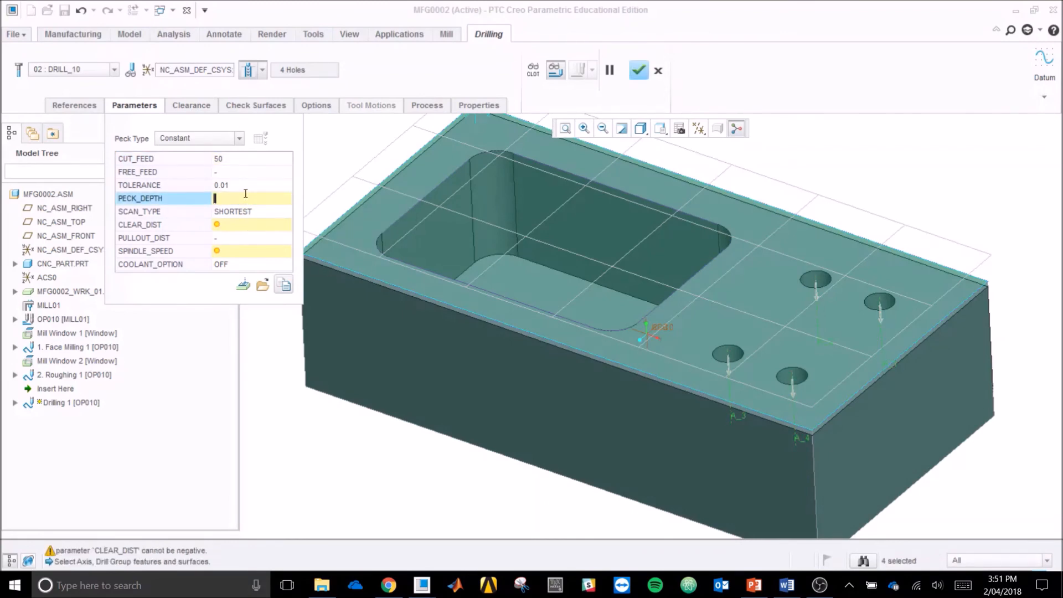
{"action": "type", "text": "4"}
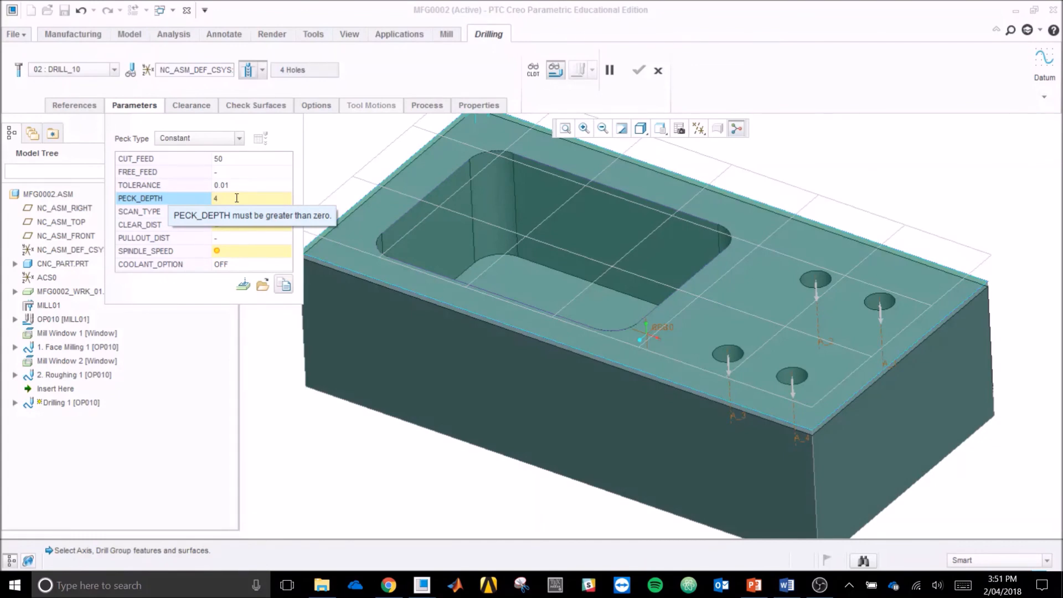
Step: Set the drilling clearance distance to 20, spindle speed to 1250 and coolant to FLOOD, and complete the drilling step
{"action": "left_click", "coordinate": [271, 229]}
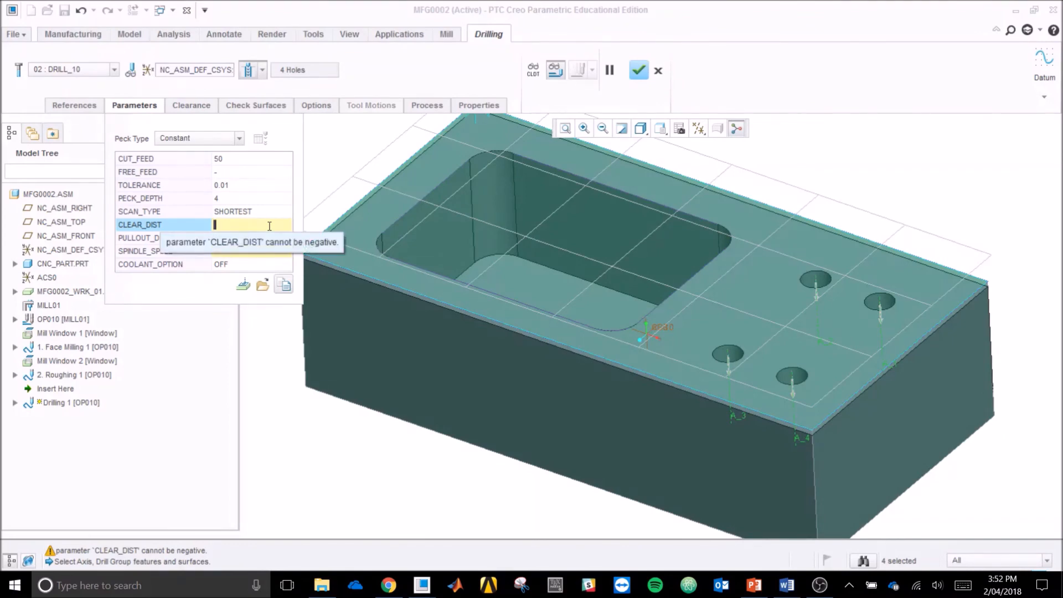
{"action": "type", "text": "20"}
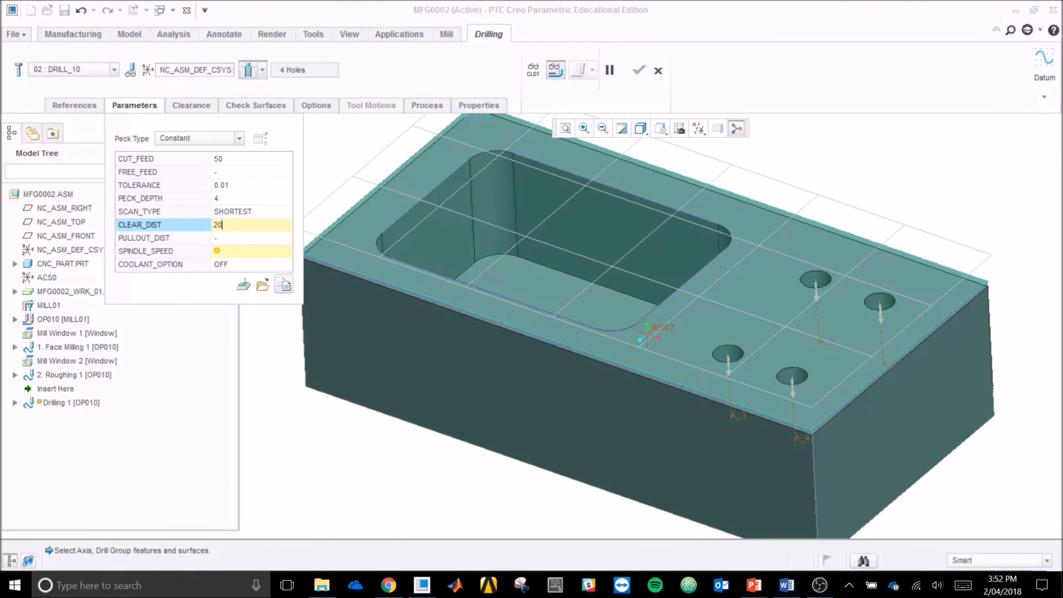
{"action": "left_click", "coordinate": [267, 254]}
{"action": "type", "text": "1250"}
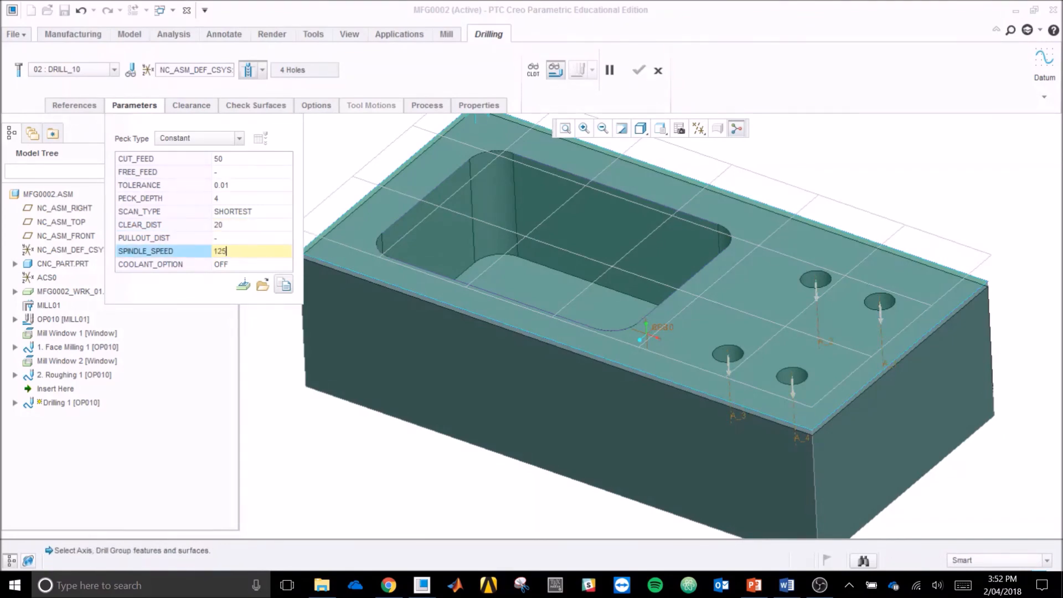
{"action": "left_click", "coordinate": [269, 266]}
{"action": "left_click", "coordinate": [286, 266]}
{"action": "left_click", "coordinate": [273, 277]}
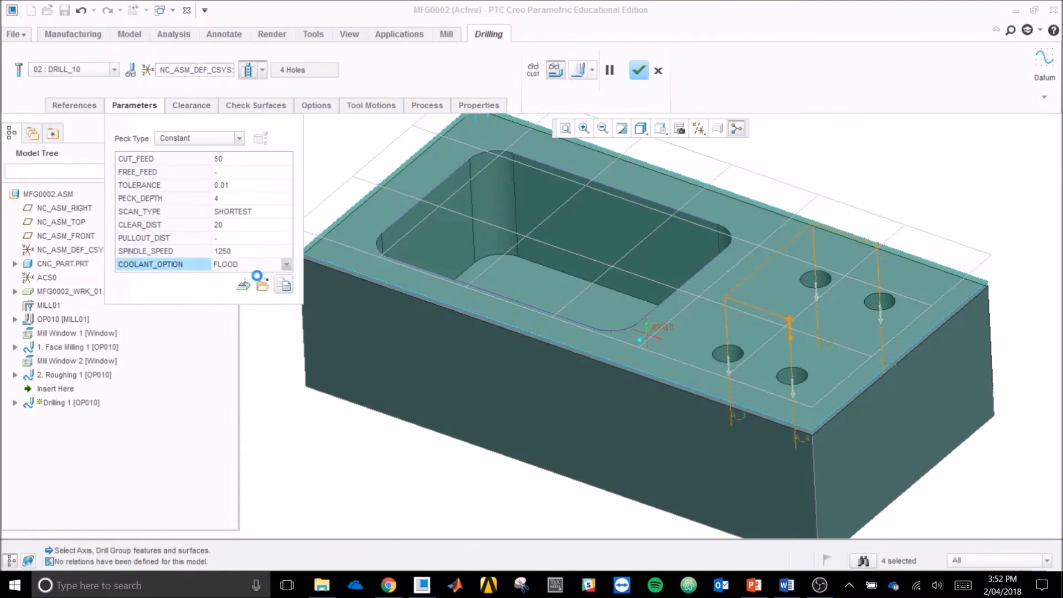
{"action": "left_click", "coordinate": [639, 71]}
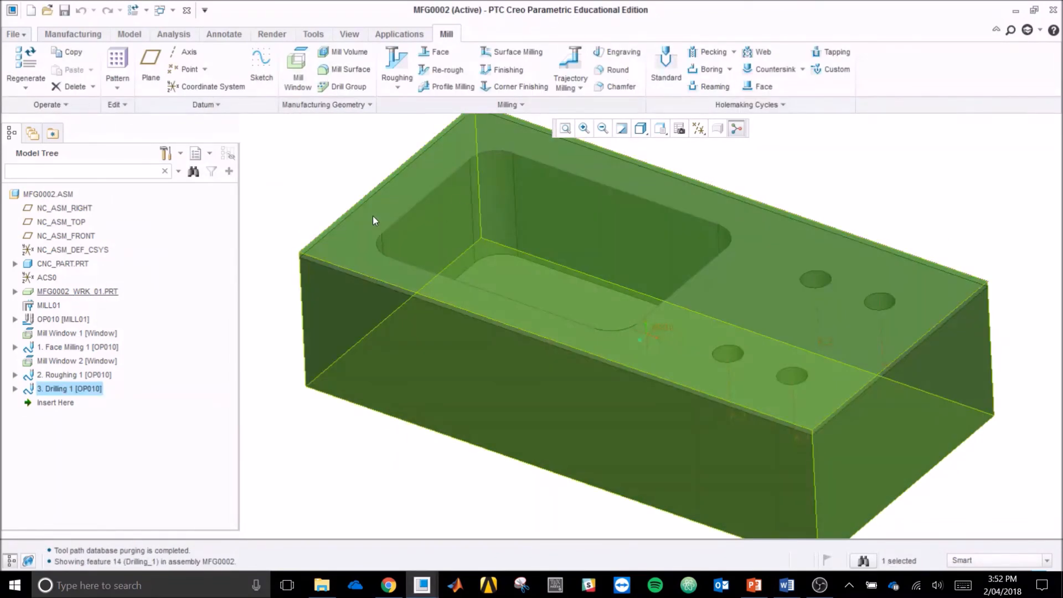
Step: Play the tool path of the Drilling 1 step at a slow display speed and examine the pecking motion up close
{"action": "right_click", "coordinate": [76, 394]}
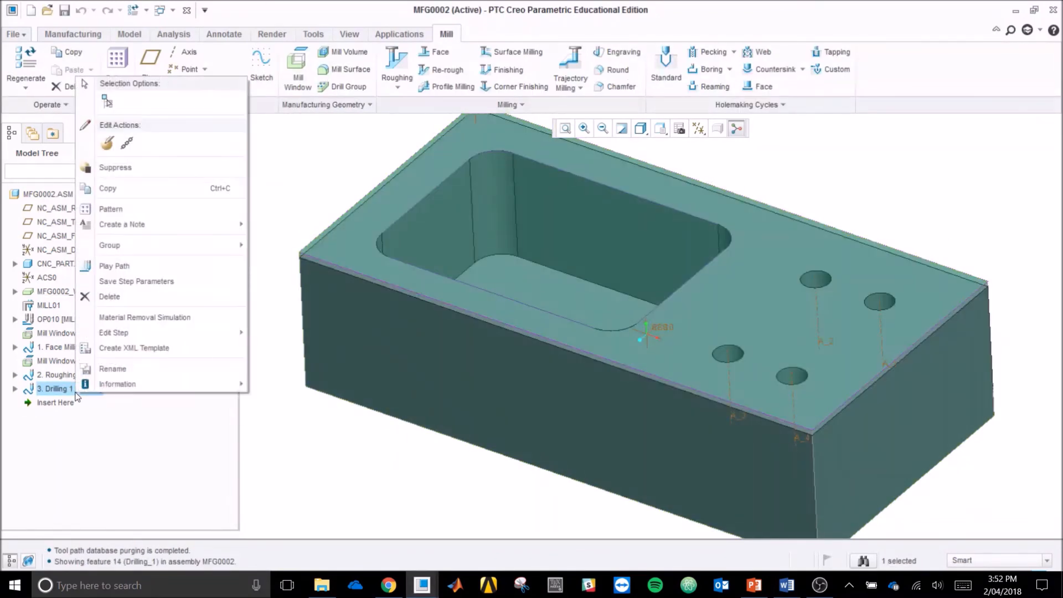
{"action": "left_click", "coordinate": [148, 270]}
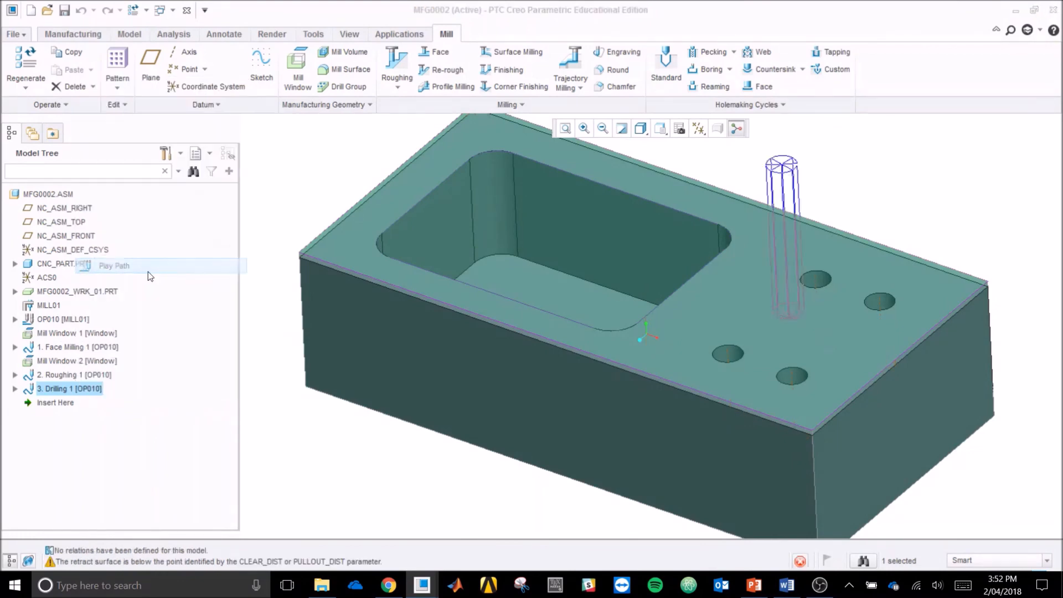
{"action": "left_click", "coordinate": [56, 367]}
{"action": "left_click", "coordinate": [221, 284]}
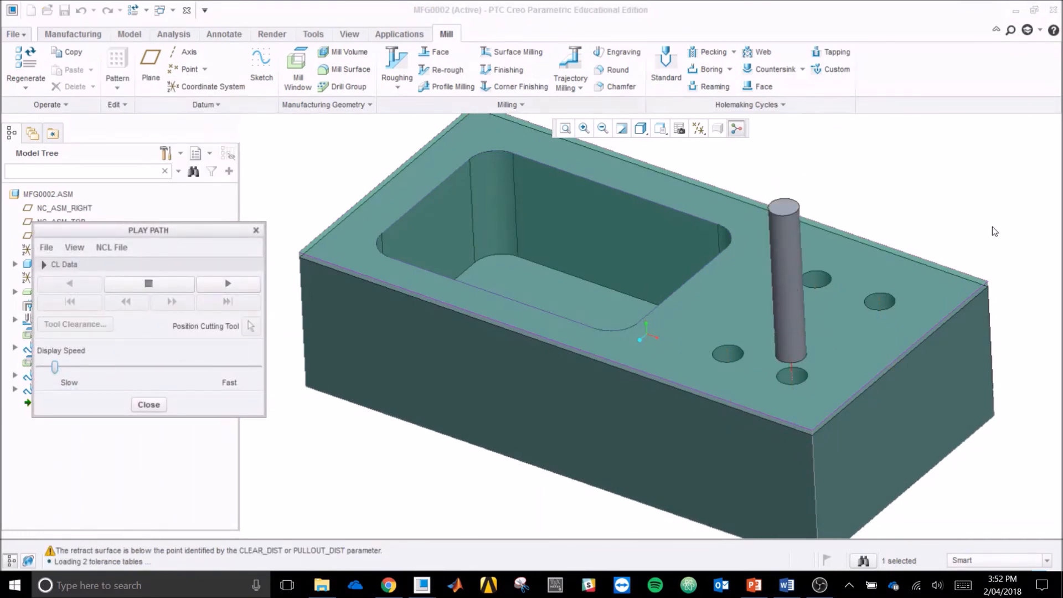
{"action": "scroll", "coordinate": [978, 239], "scroll_direction": "up", "scroll_amount": 2}
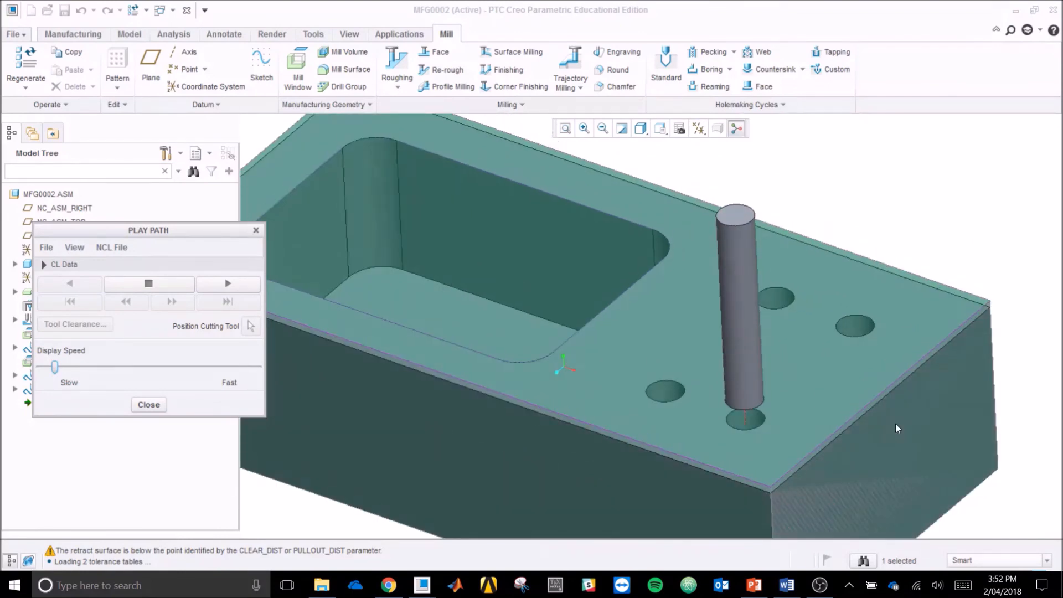
{"action": "scroll", "coordinate": [895, 424], "scroll_direction": "up", "scroll_amount": 1}
{"action": "middle_click_drag", "start_coordinate": [873, 462], "coordinate": [874, 451]}
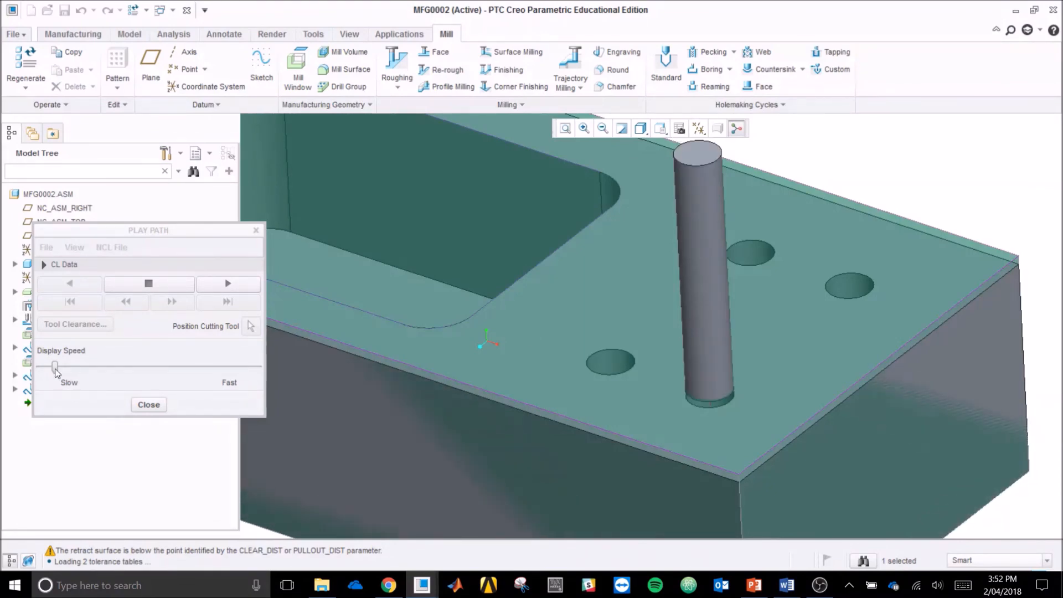
Step: Speed up the drilling playback, examine the tool path over all four holes, and close the playback
{"action": "left_click_drag", "start_coordinate": [56, 372], "coordinate": [139, 372]}
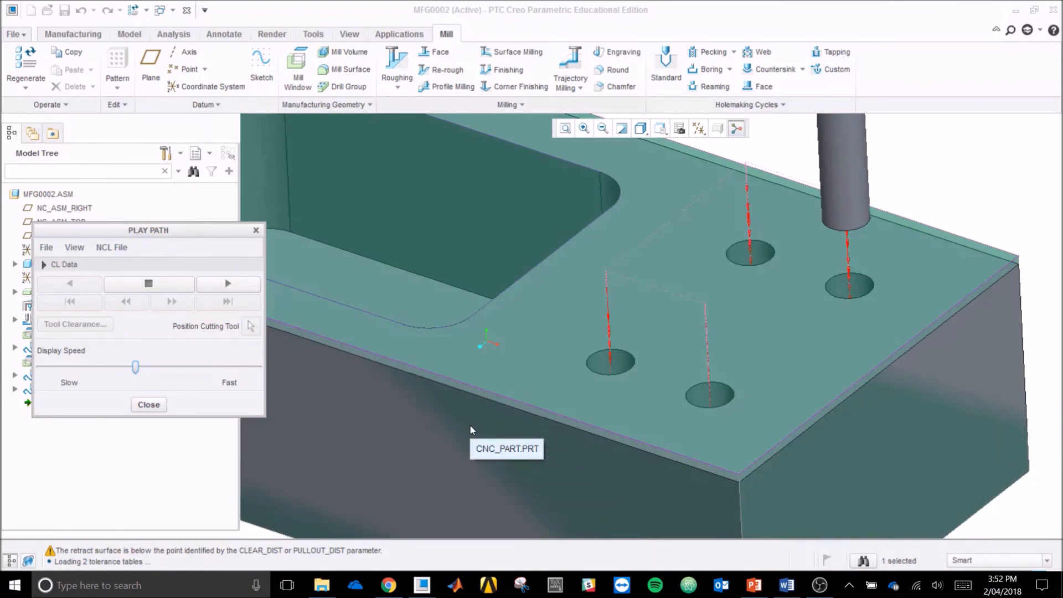
{"action": "scroll", "coordinate": [772, 427], "scroll_direction": "up", "scroll_amount": 3}
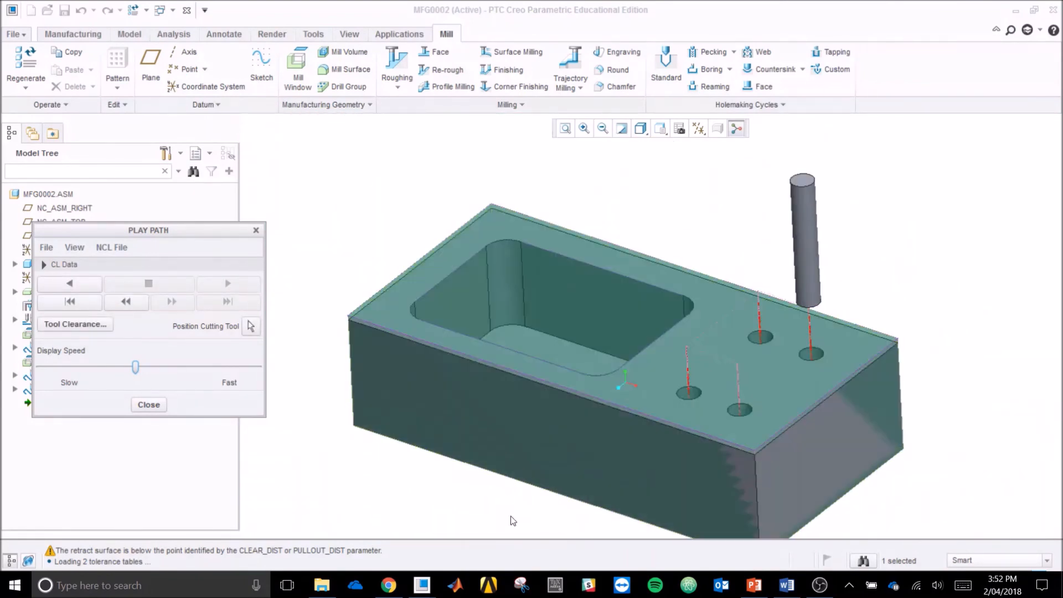
{"action": "scroll", "coordinate": [511, 519], "scroll_direction": "down", "scroll_amount": 1}
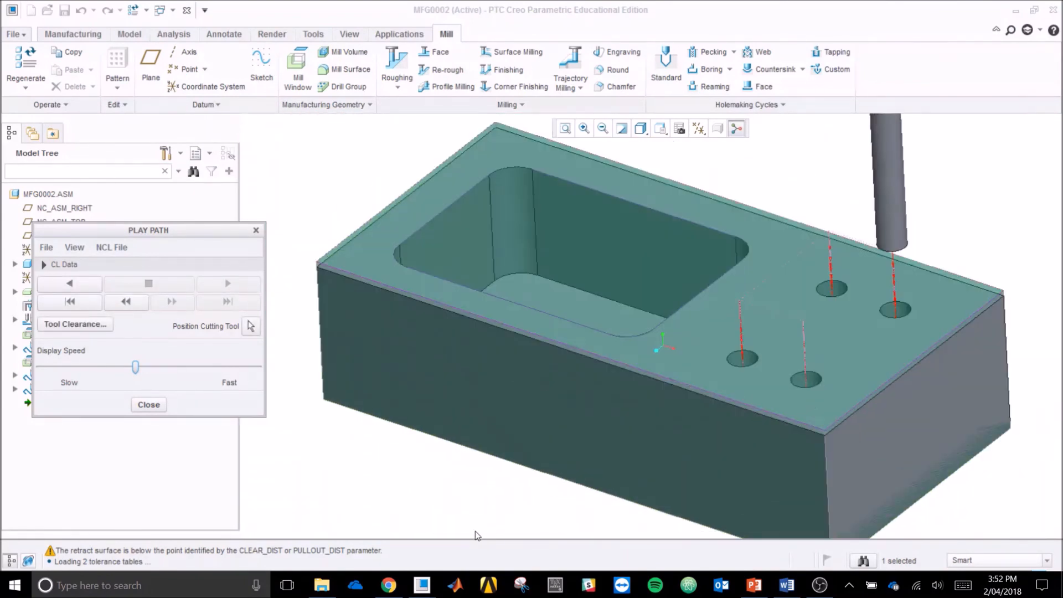
{"action": "left_click", "coordinate": [256, 230]}
{"action": "left_click", "coordinate": [306, 242]}
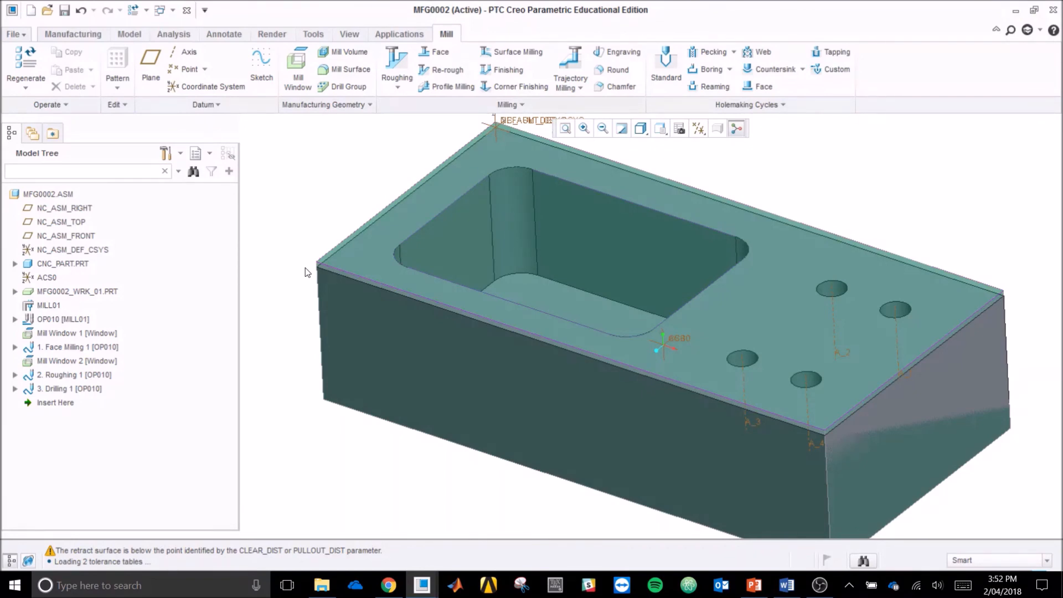
Step: Review the manufacturing setup by highlighting the reference part, workpiece, MILL01, OP010, both mill windows and the drilling step in turn
{"action": "left_click", "coordinate": [63, 263]}
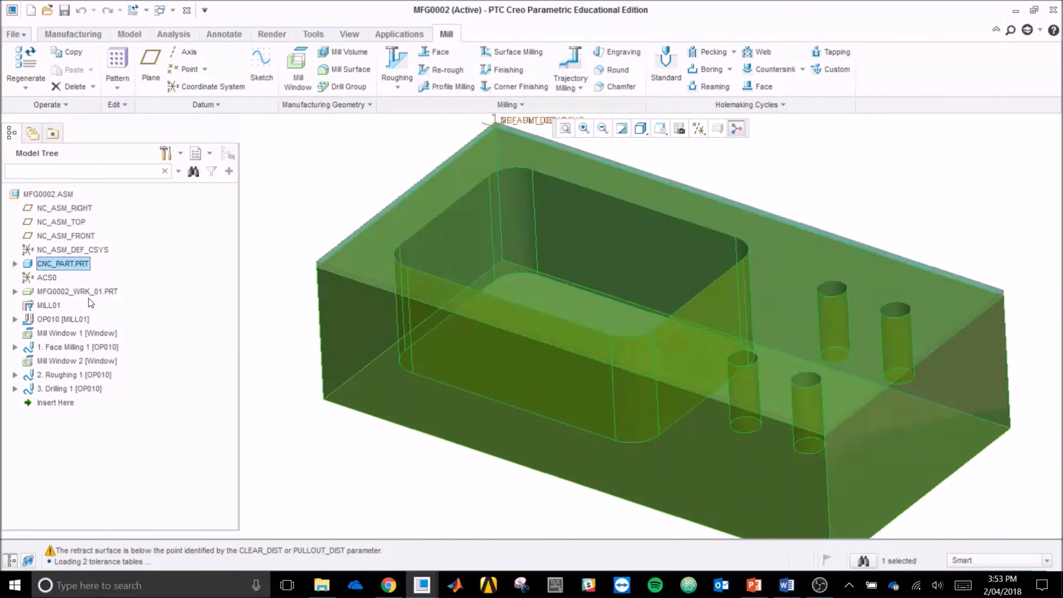
{"action": "left_click", "coordinate": [88, 292]}
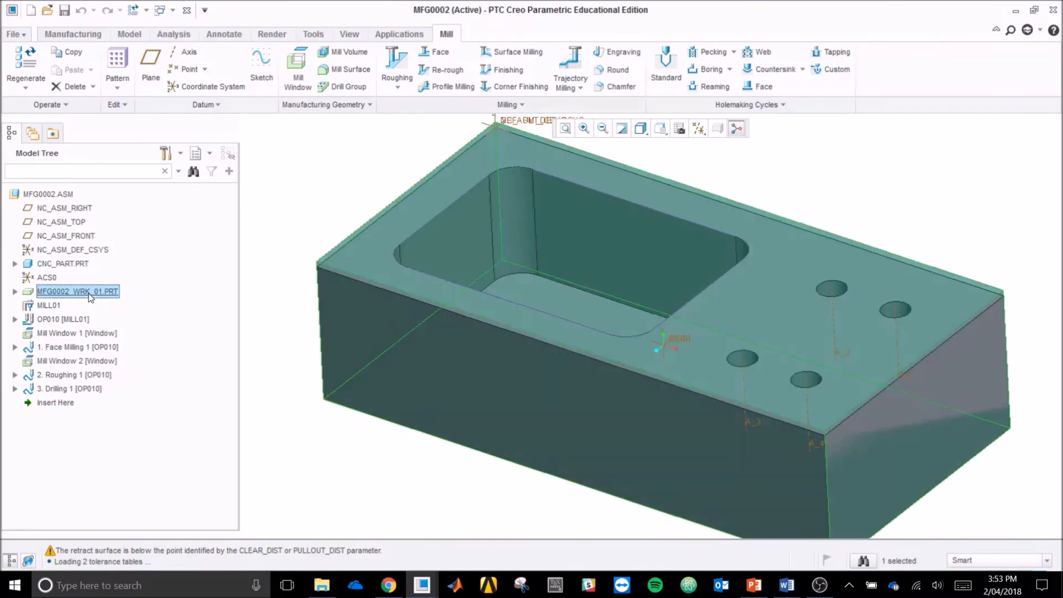
{"action": "left_click", "coordinate": [48, 306]}
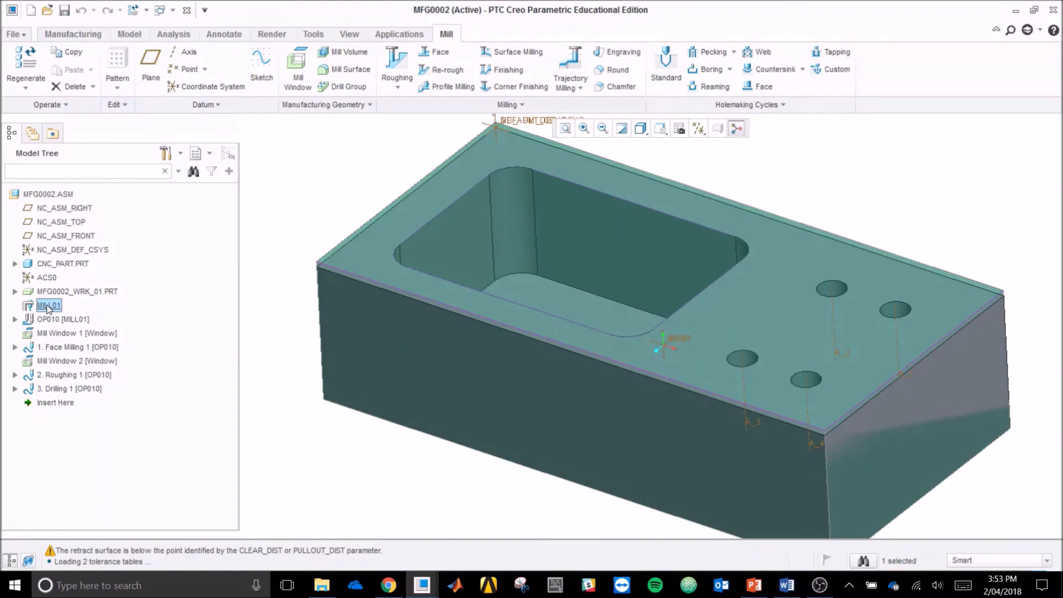
{"action": "left_click", "coordinate": [63, 321]}
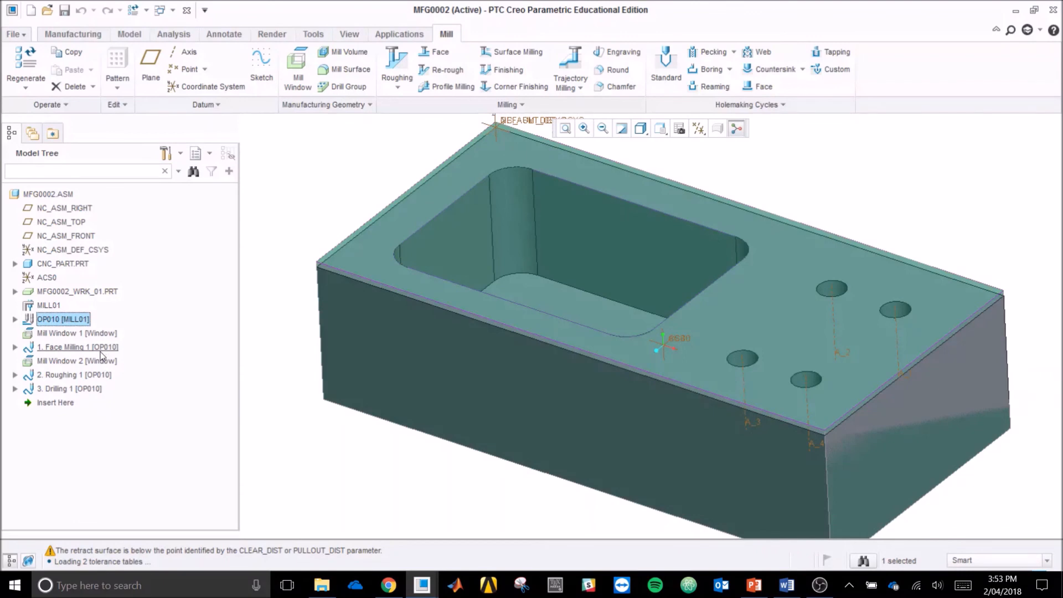
{"action": "left_click", "coordinate": [99, 334]}
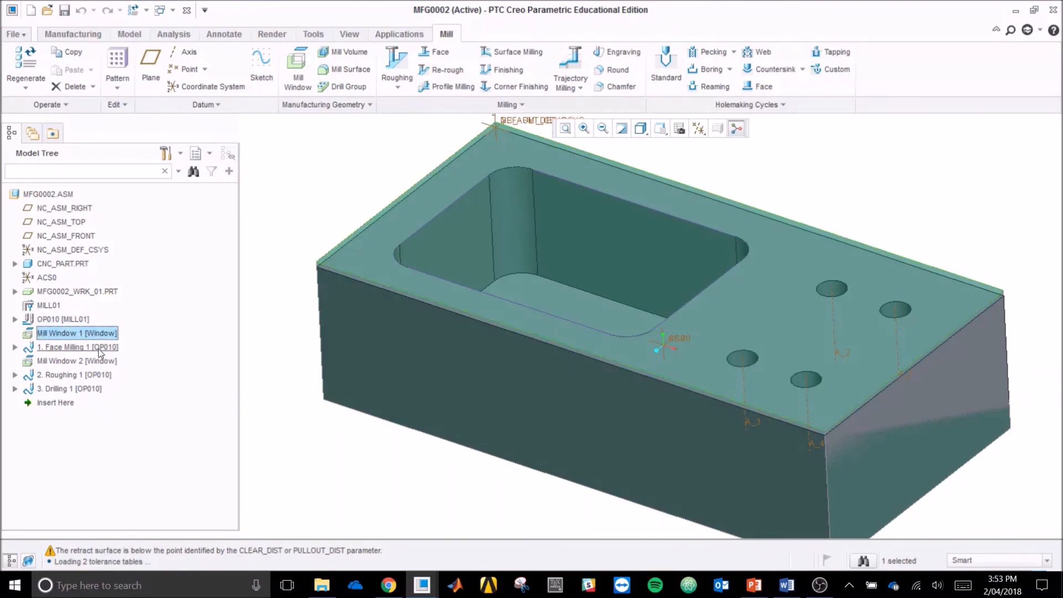
{"action": "left_click", "coordinate": [98, 362]}
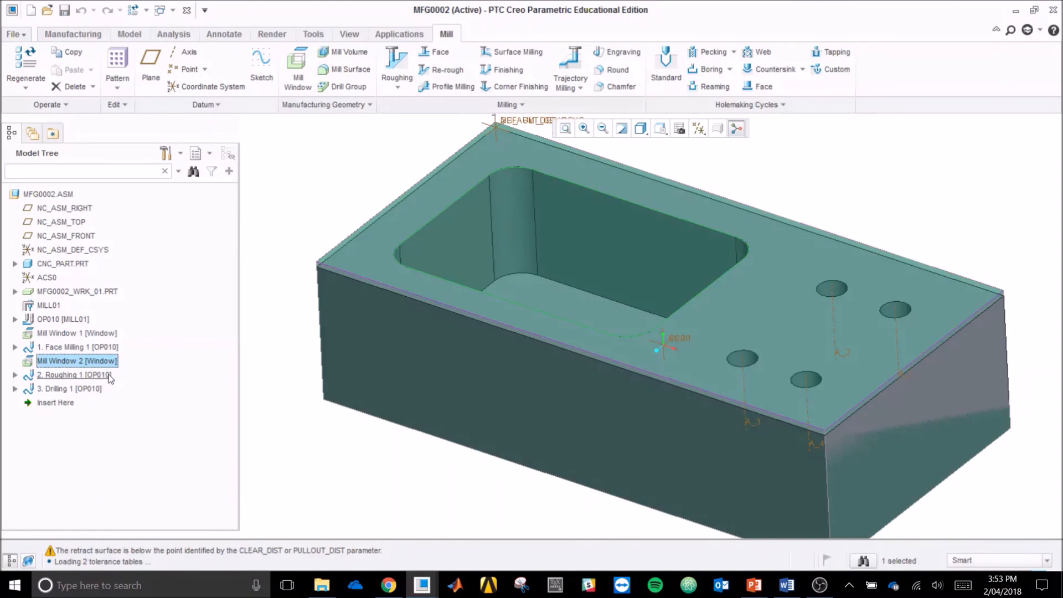
{"action": "left_click", "coordinate": [86, 390]}
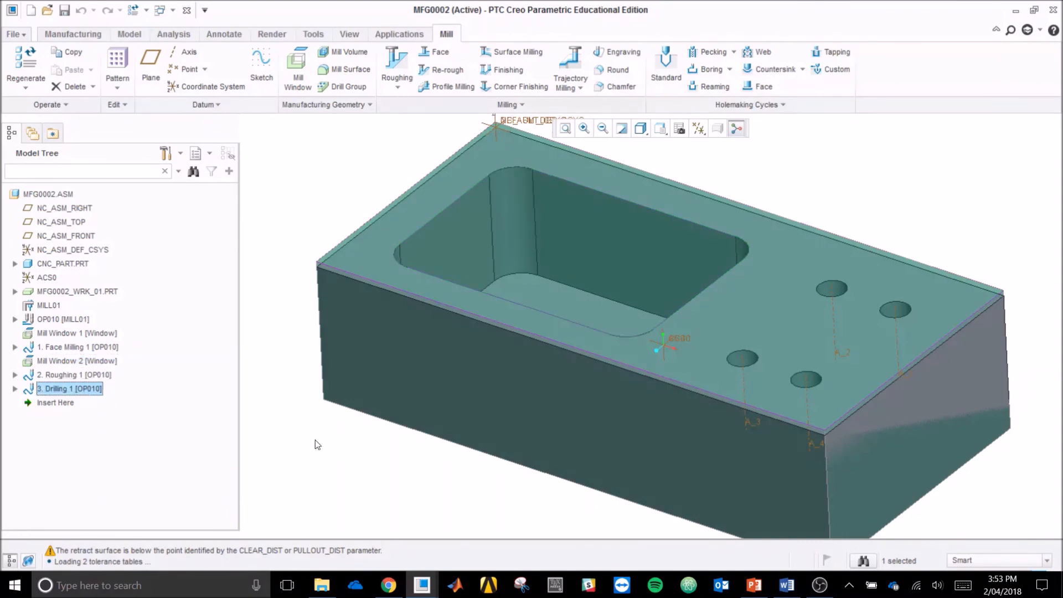